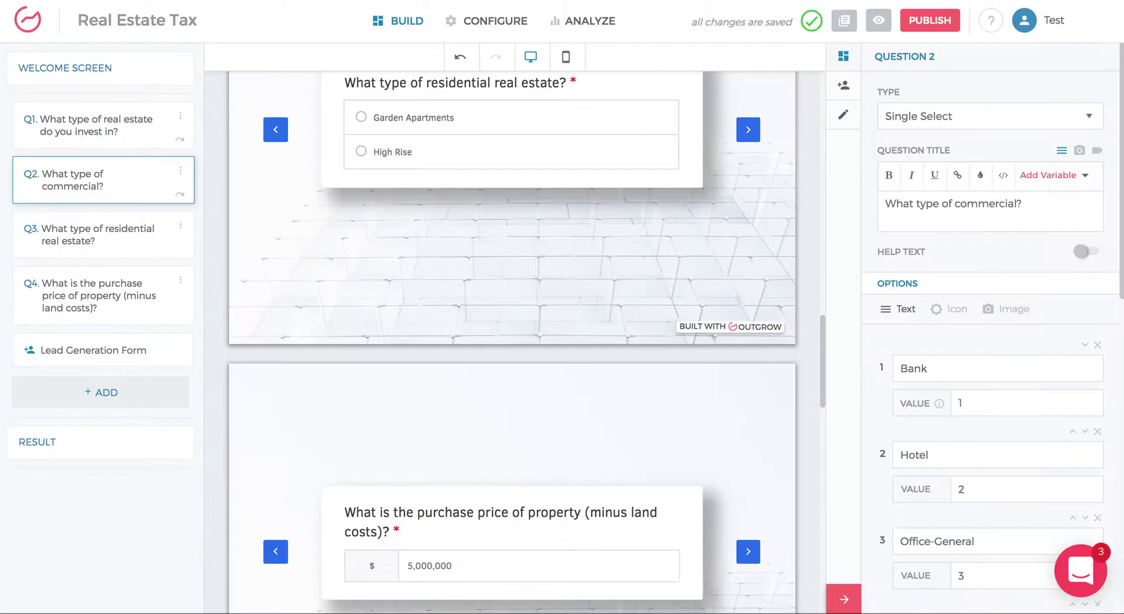
- Open the display settings for the calculator and turn off the background image
{"action": "scroll", "coordinate": [598, 342], "scroll_direction": "up", "scroll_amount": 10}
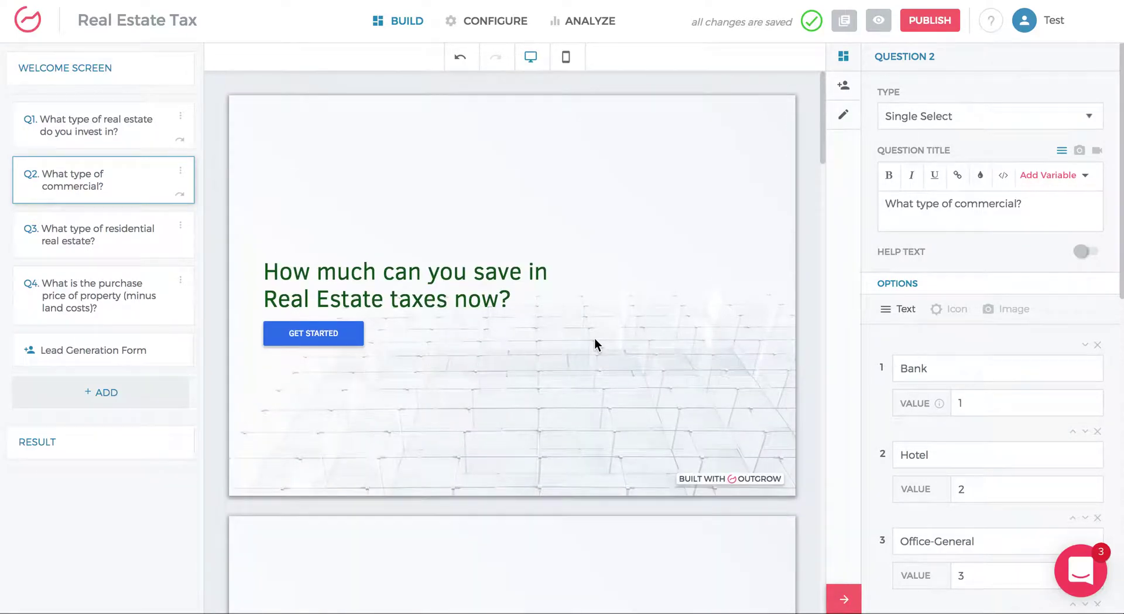
{"action": "left_click", "coordinate": [443, 353]}
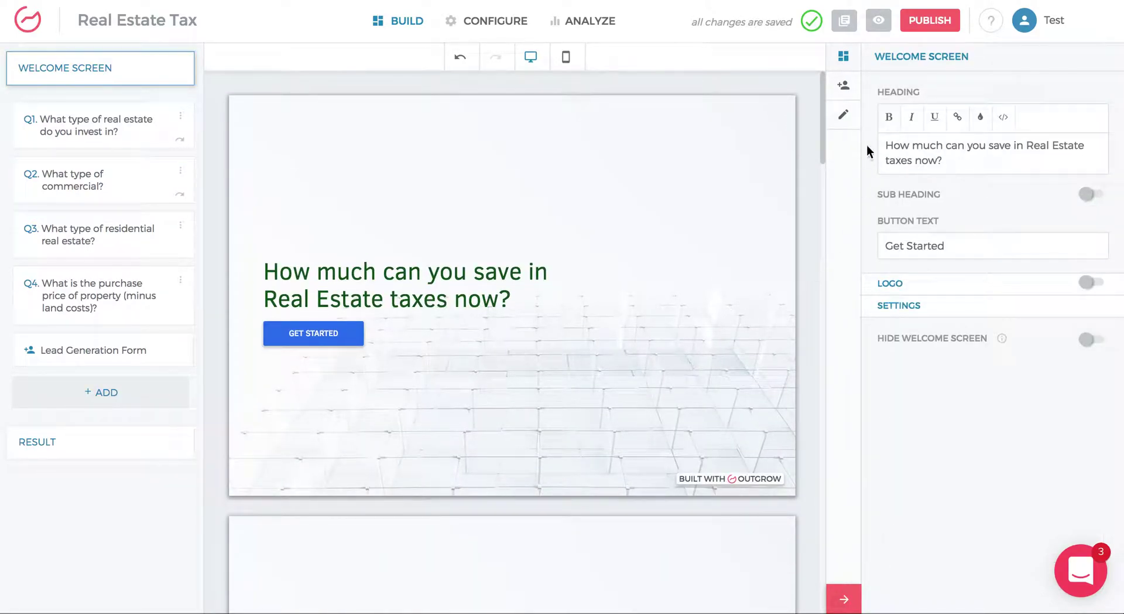
{"action": "left_click", "coordinate": [846, 122]}
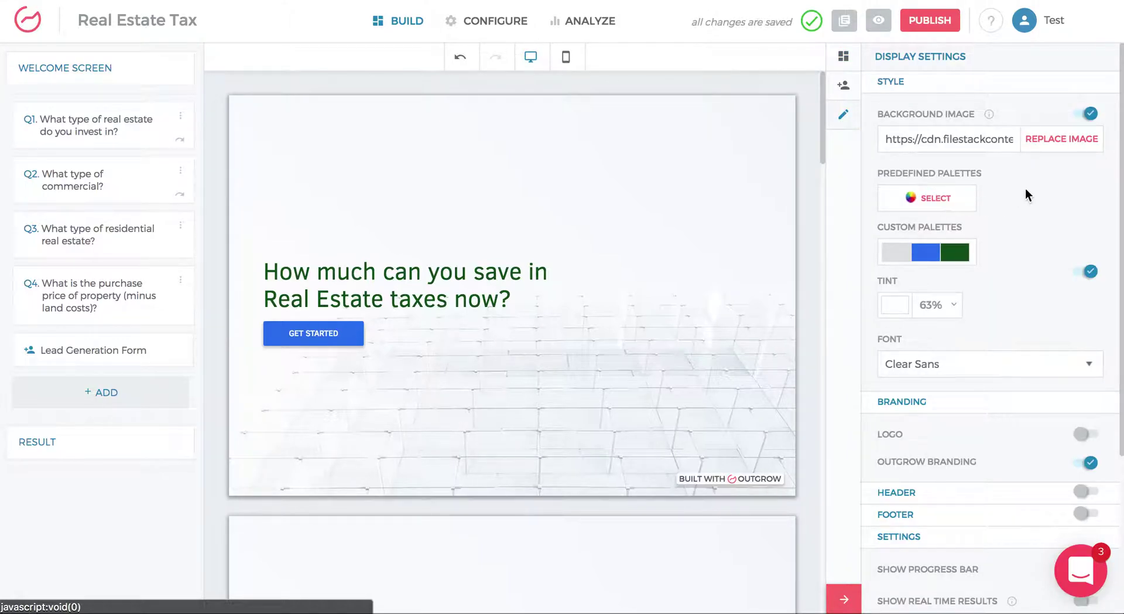
{"action": "left_click", "coordinate": [1089, 116]}
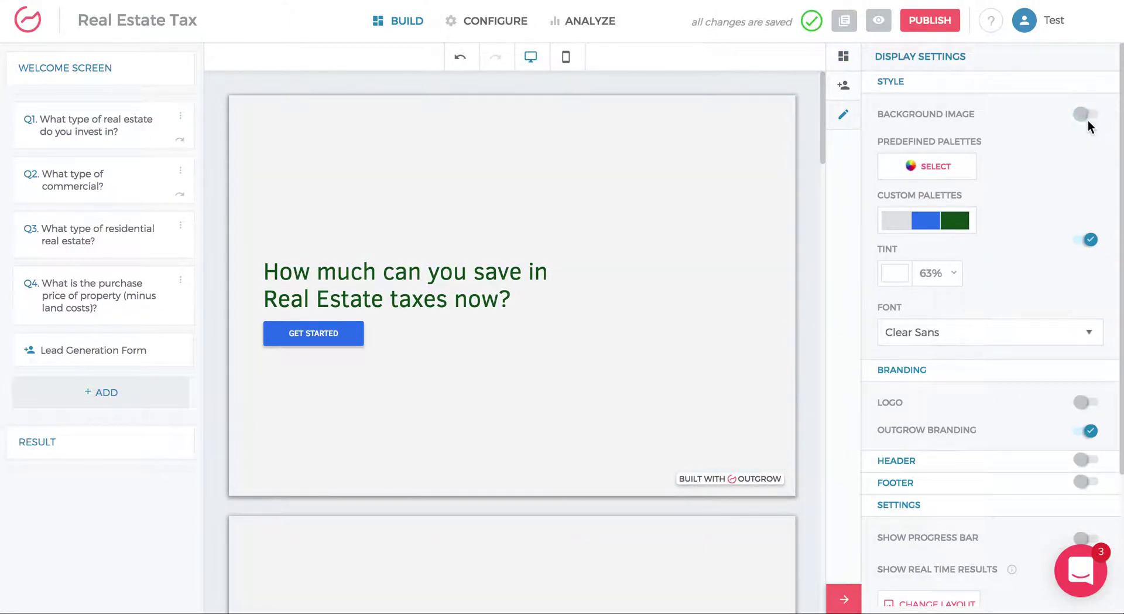
{"action": "left_click", "coordinate": [1088, 121]}
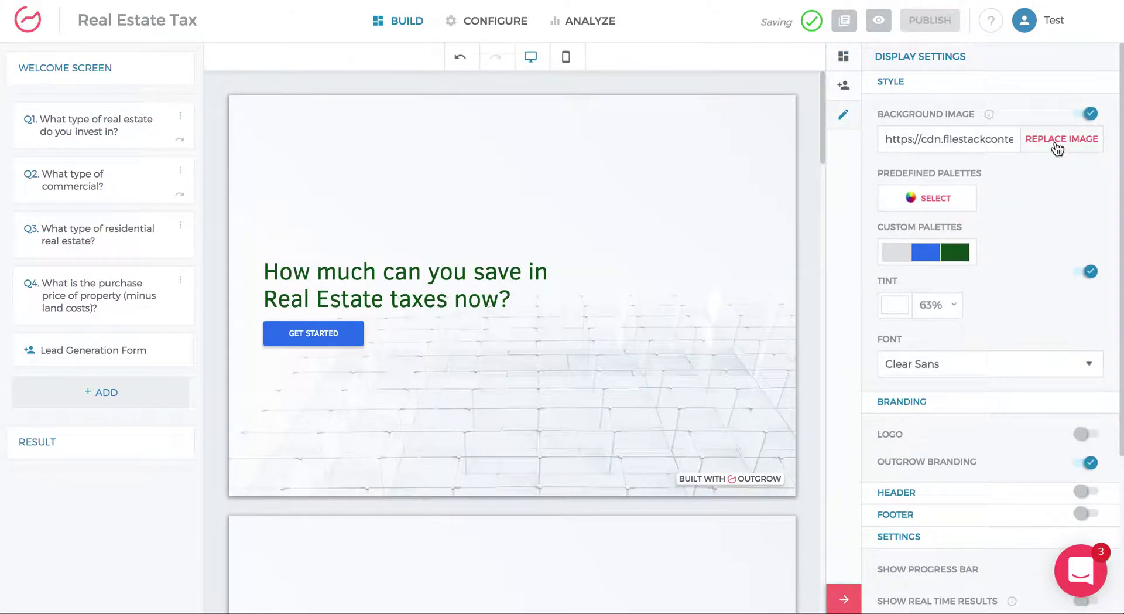
{"action": "left_click", "coordinate": [1090, 116]}
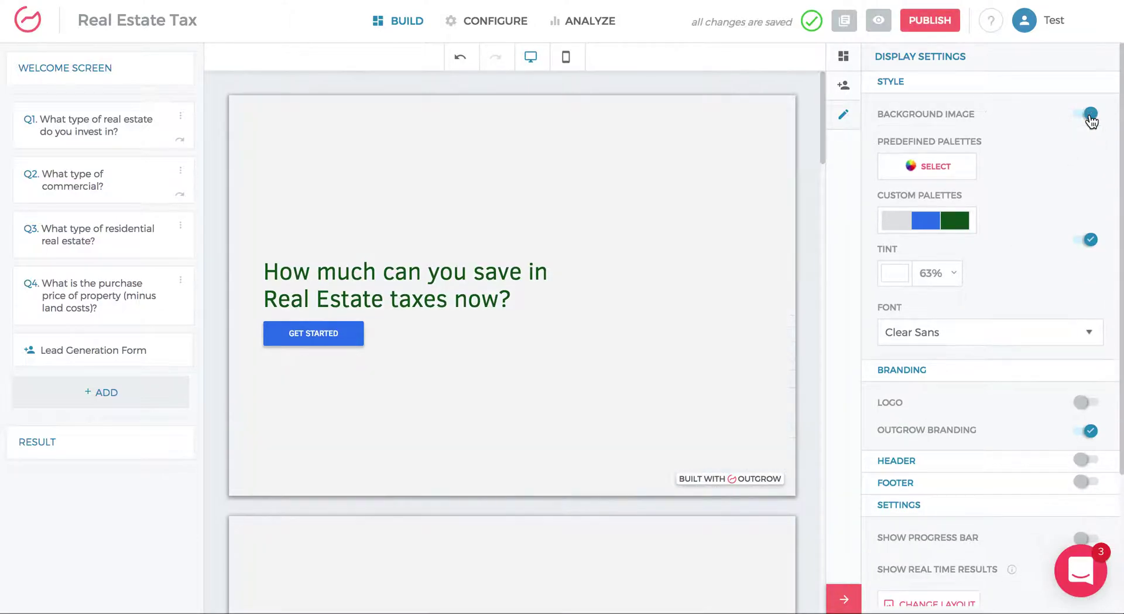
- Set the custom palette's background colour to red #fd0404 and turn the background image back on
{"action": "left_click", "coordinate": [901, 228]}
{"action": "left_click_drag", "start_coordinate": [923, 66], "coordinate": [969, 65]}
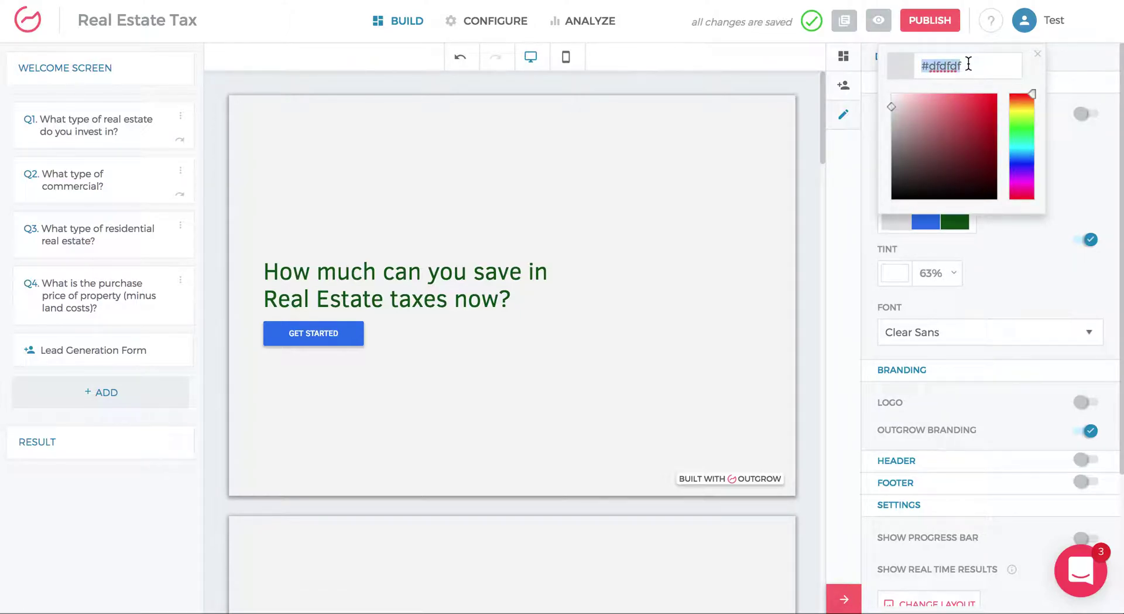
{"action": "type", "text": "#db4242"}
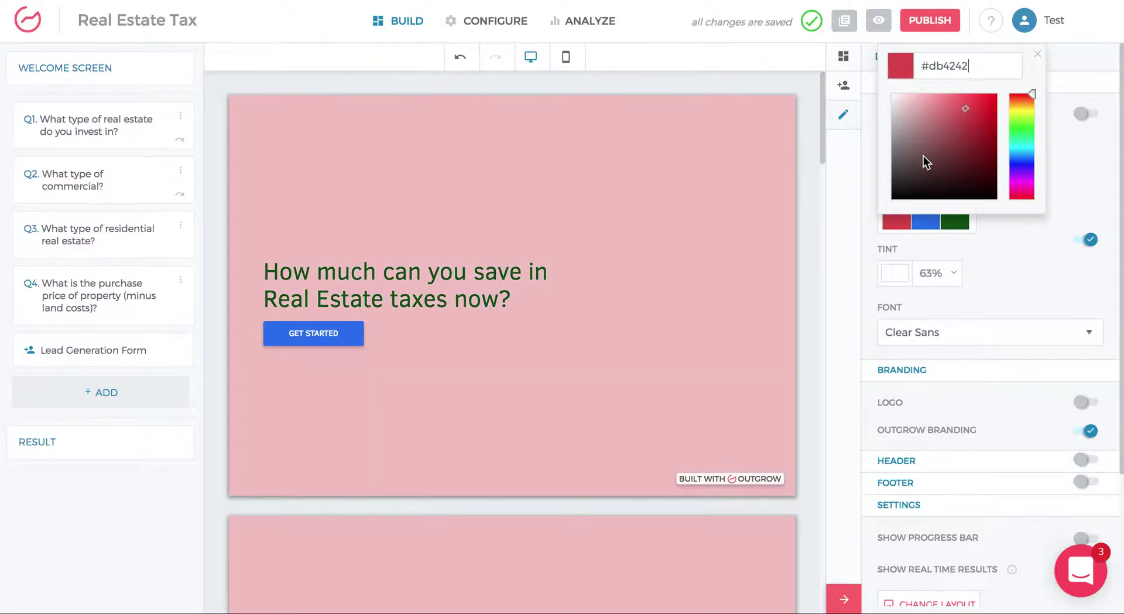
{"action": "mouse_move", "coordinate": [926, 163]}
{"action": "left_mouse_down"}
{"action": "mouse_move", "coordinate": [908, 117]}
{"action": "mouse_move", "coordinate": [989, 105]}
{"action": "mouse_move", "coordinate": [967, 109]}
{"action": "mouse_move", "coordinate": [997, 93]}
{"action": "mouse_move", "coordinate": [926, 181]}
{"action": "mouse_move", "coordinate": [1000, 100]}
{"action": "left_mouse_up"}
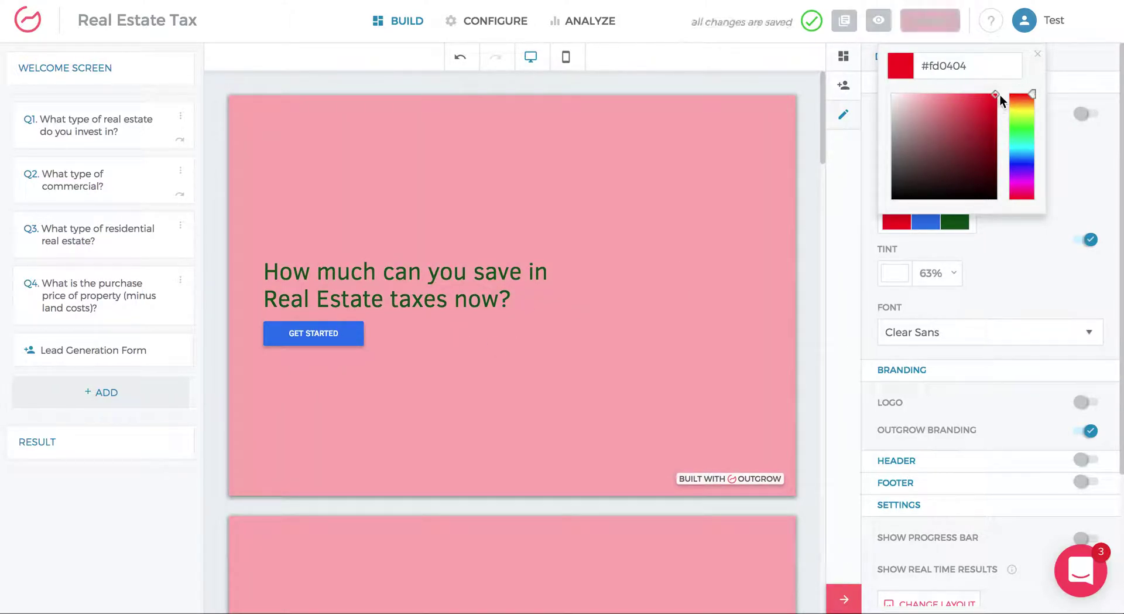
{"action": "left_click", "coordinate": [1039, 57]}
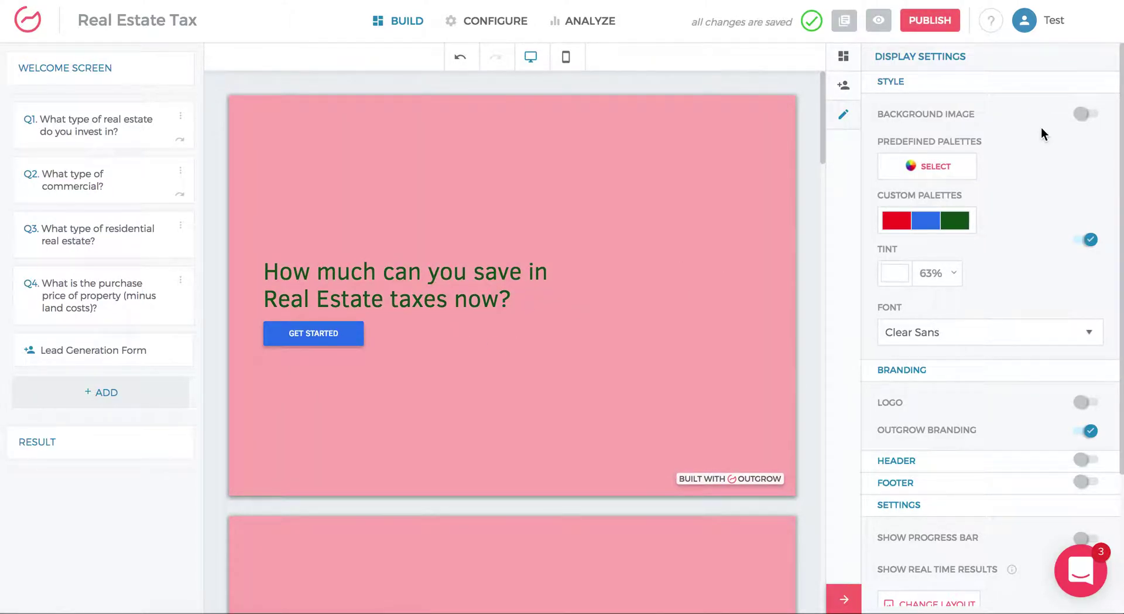
{"action": "left_click", "coordinate": [1084, 114]}
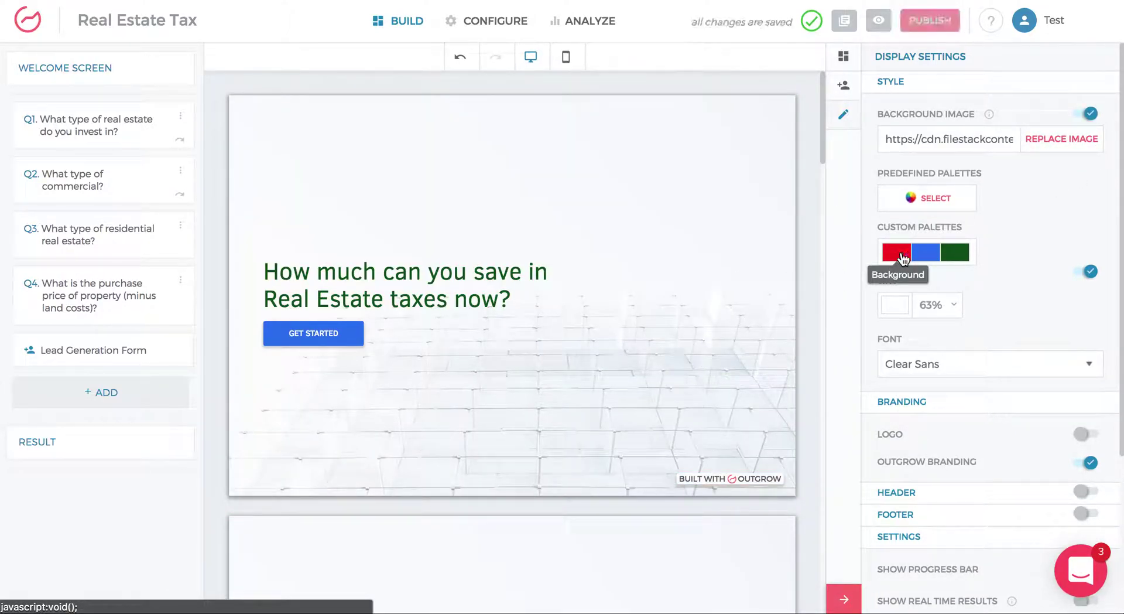
- Set the custom palette's component colour, used for buttons and navigation arrows, to green #20ee35
{"action": "left_click", "coordinate": [931, 254]}
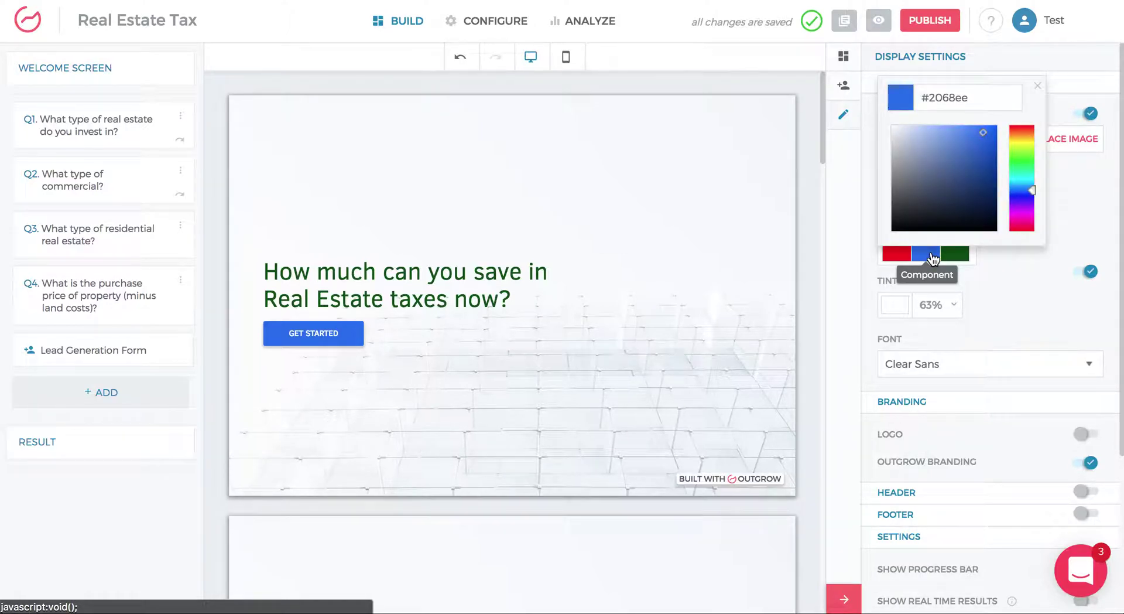
{"action": "scroll", "coordinate": [363, 350], "scroll_direction": "down", "scroll_amount": 1}
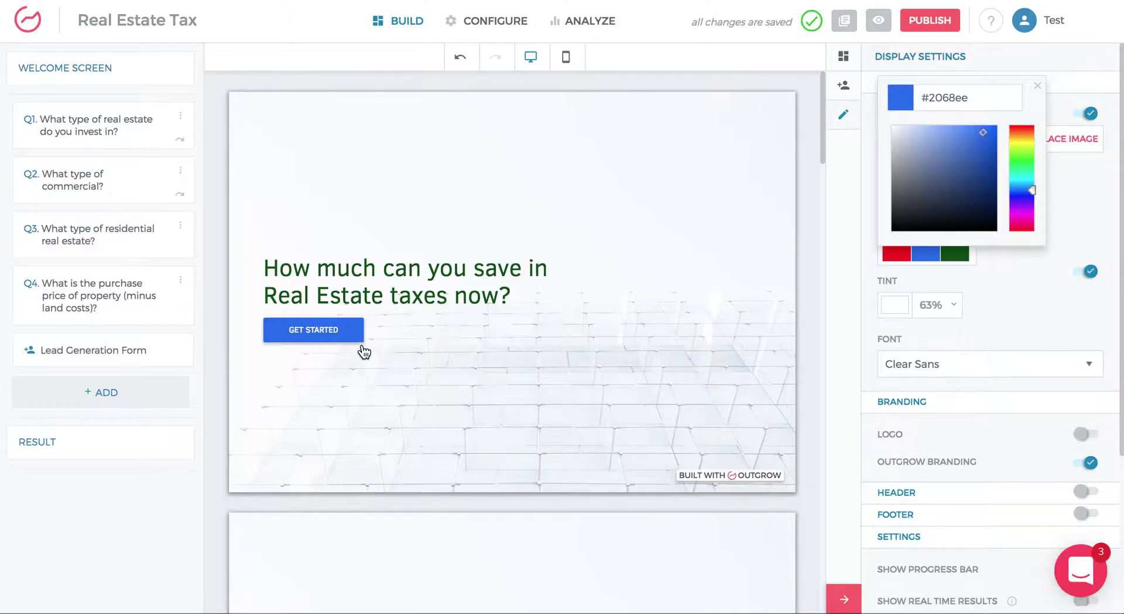
{"action": "scroll", "coordinate": [363, 350], "scroll_direction": "down", "scroll_amount": 5}
{"action": "scroll", "coordinate": [644, 435], "scroll_direction": "down", "scroll_amount": 15}
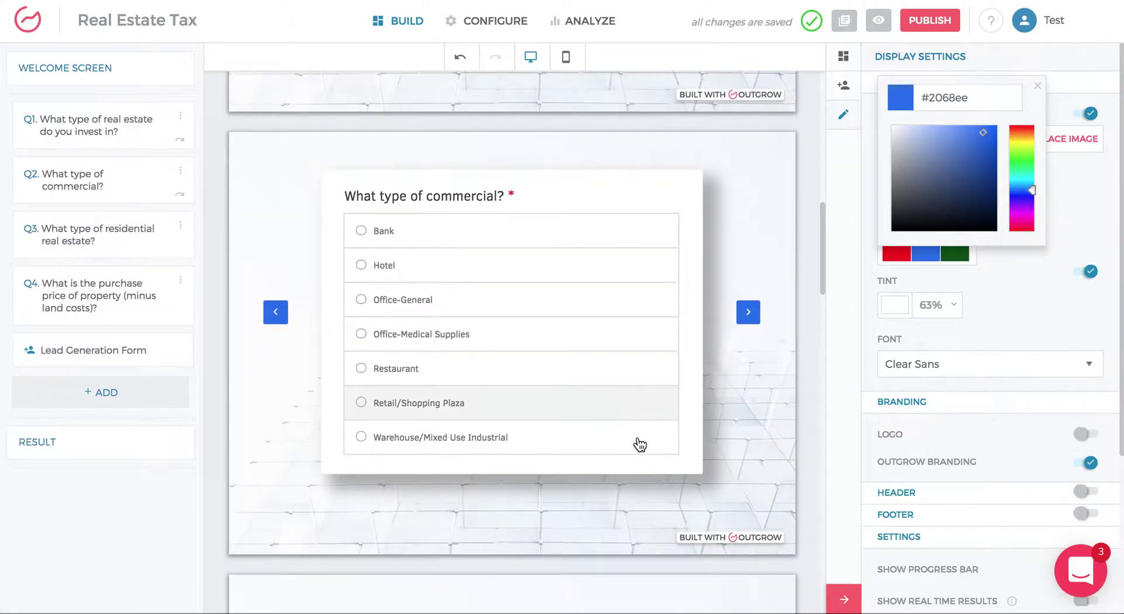
{"action": "scroll", "coordinate": [592, 388], "scroll_direction": "up", "scroll_amount": 20}
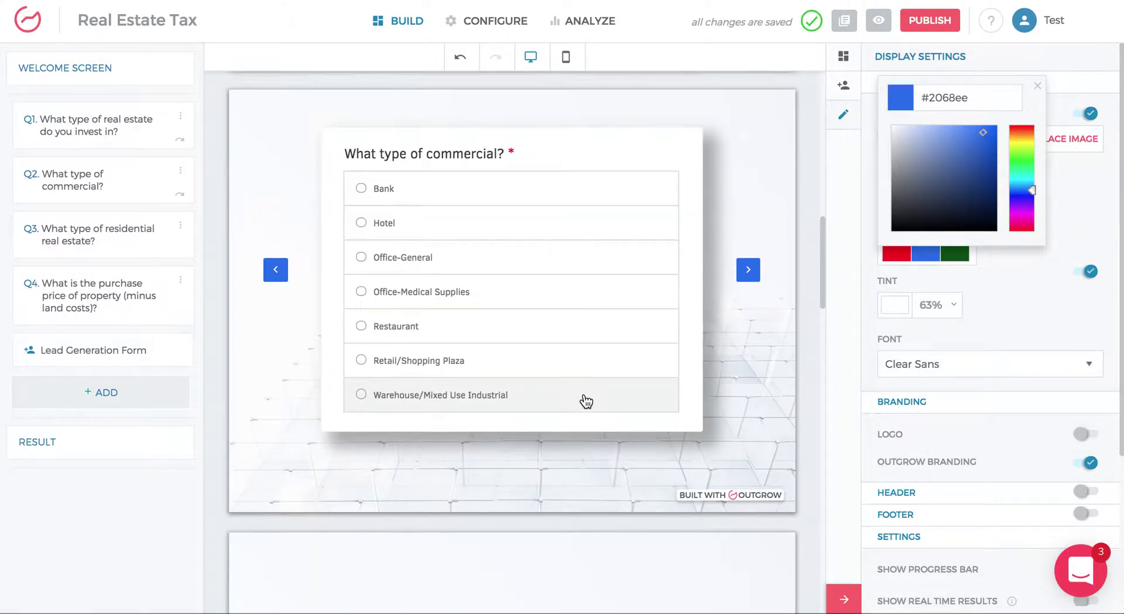
{"action": "left_click", "coordinate": [1031, 186]}
{"action": "left_click", "coordinate": [1034, 162]}
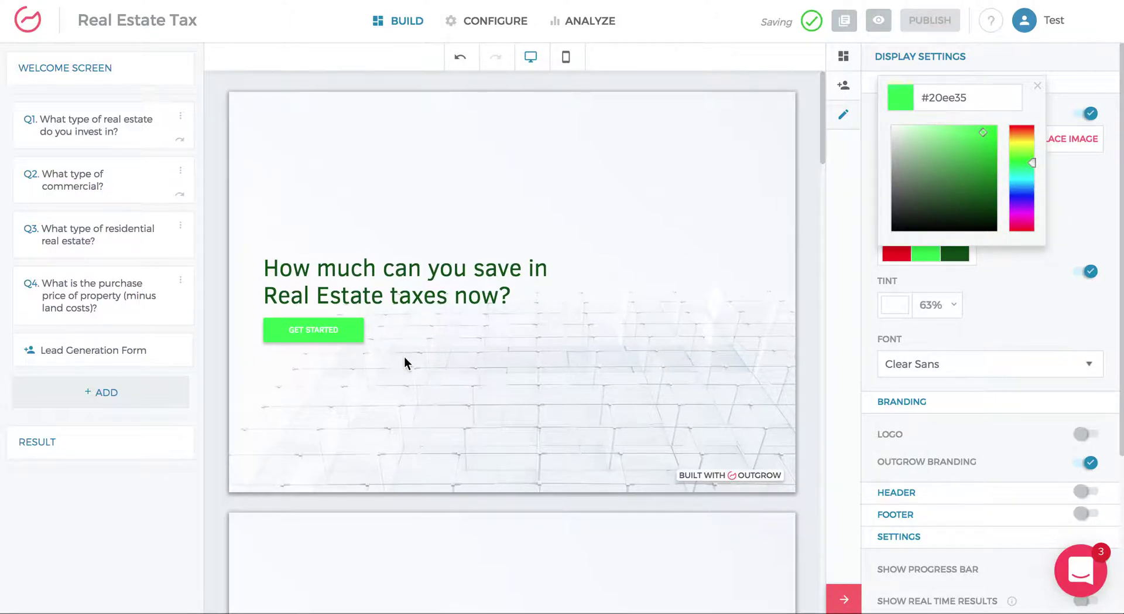
{"action": "scroll", "coordinate": [404, 358], "scroll_direction": "down", "scroll_amount": 15}
{"action": "scroll", "coordinate": [498, 301], "scroll_direction": "up", "scroll_amount": 15}
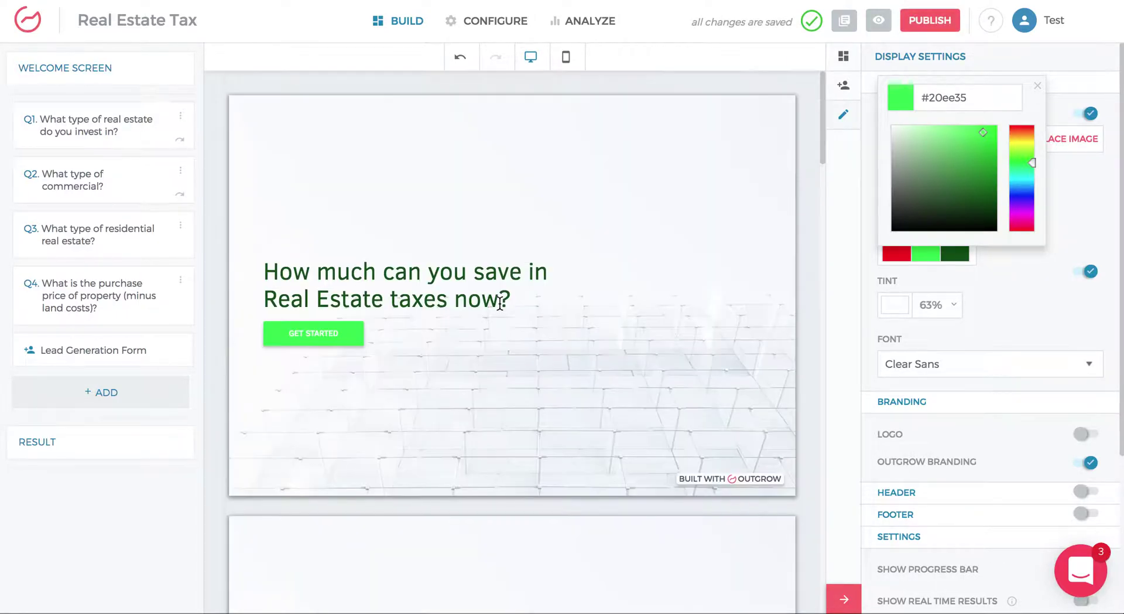
{"action": "left_click", "coordinate": [1036, 87]}
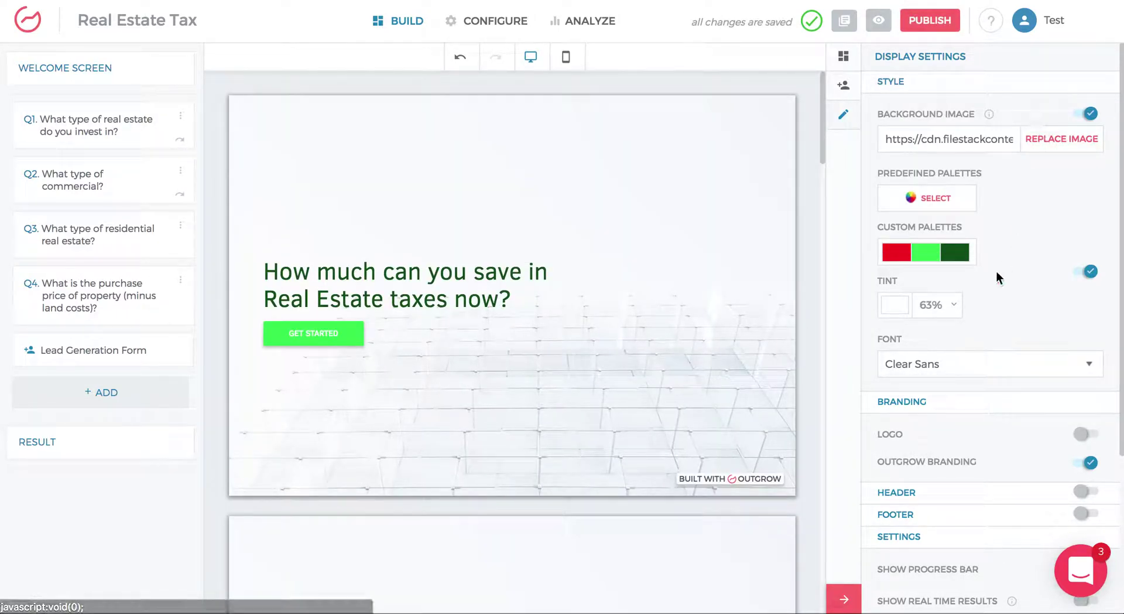
- Change the third custom palette colour, used for the welcome heading text, to blue and return to the display settings
{"action": "left_click", "coordinate": [957, 259]}
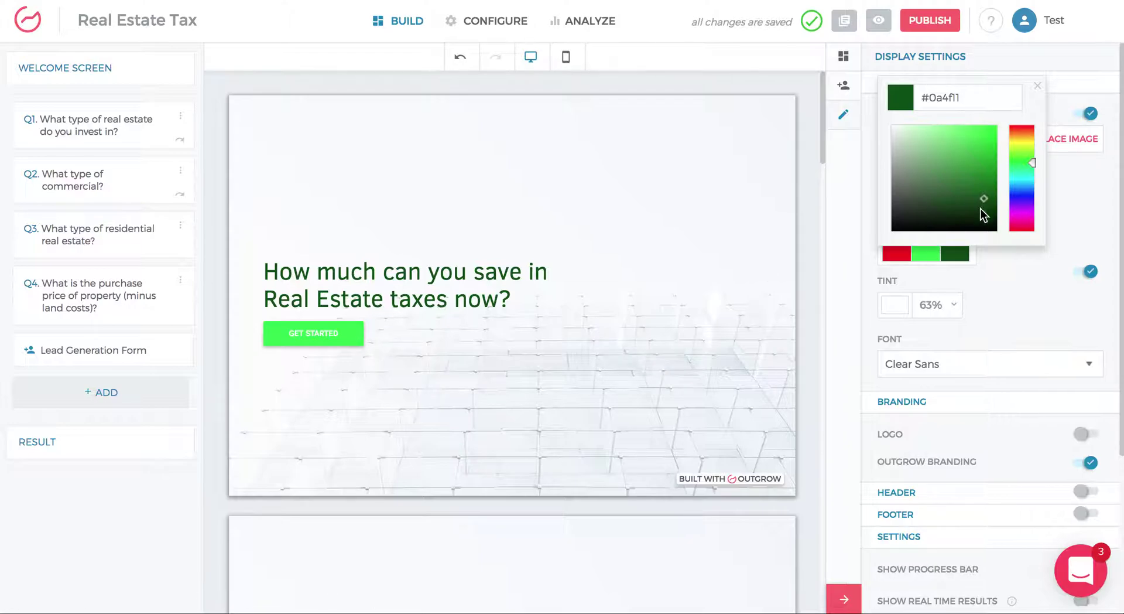
{"action": "mouse_move", "coordinate": [1032, 163]}
{"action": "left_mouse_down"}
{"action": "mouse_move", "coordinate": [1034, 192]}
{"action": "mouse_move", "coordinate": [982, 199]}
{"action": "mouse_move", "coordinate": [982, 147]}
{"action": "left_mouse_up"}
{"action": "left_click_drag", "start_coordinate": [337, 273], "coordinate": [469, 301]}
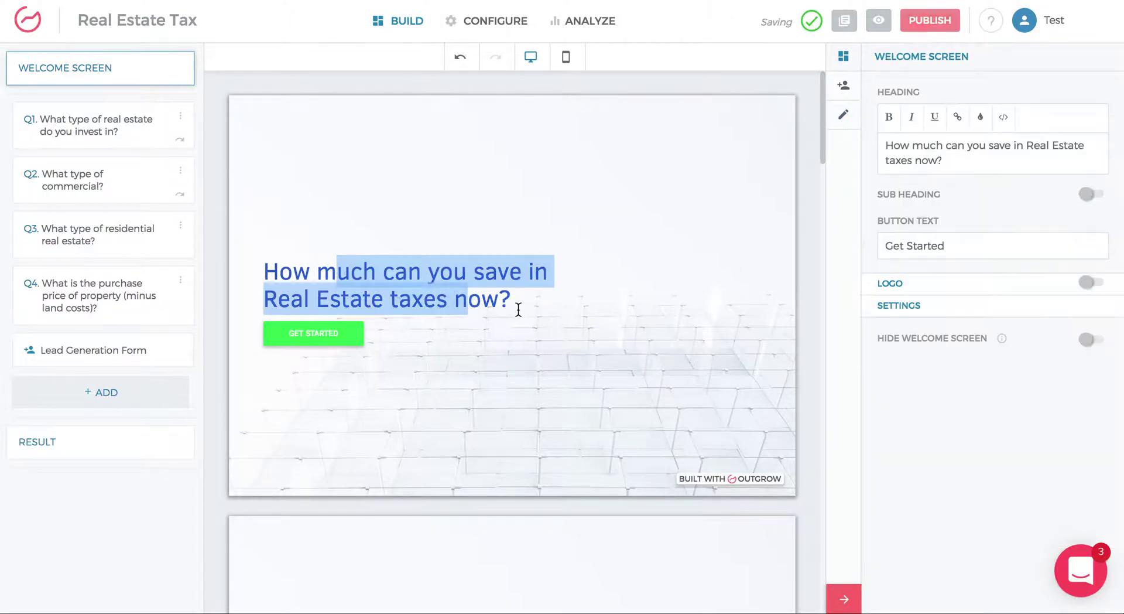
{"action": "left_click", "coordinate": [844, 116]}
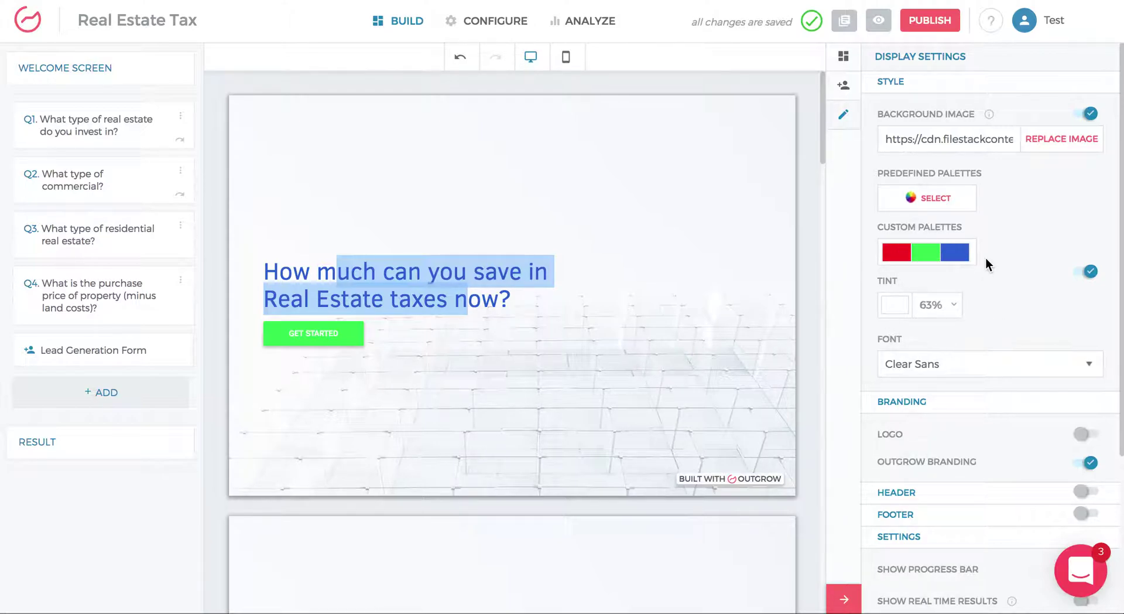
- Set the white tint over the background image to 50%
{"action": "left_click", "coordinate": [952, 307]}
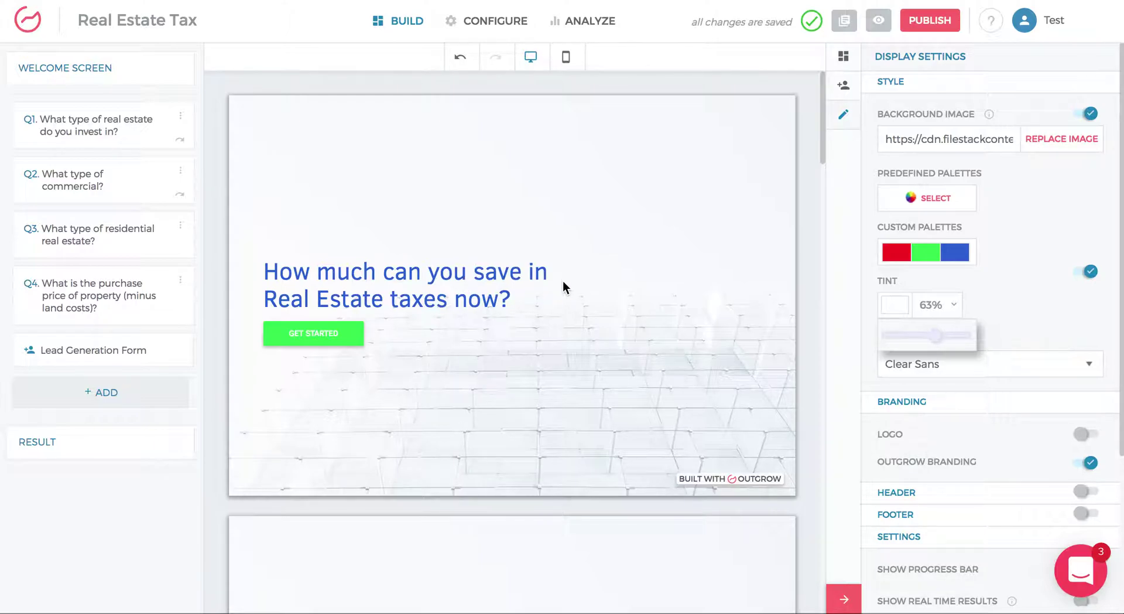
{"action": "double_click", "coordinate": [434, 280]}
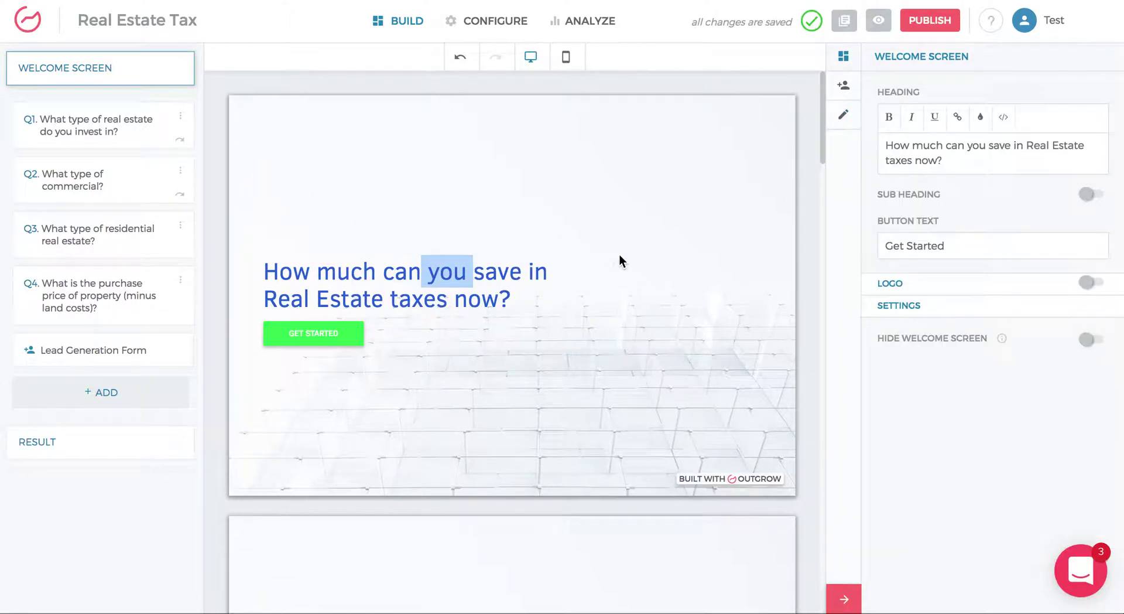
{"action": "left_click", "coordinate": [844, 117]}
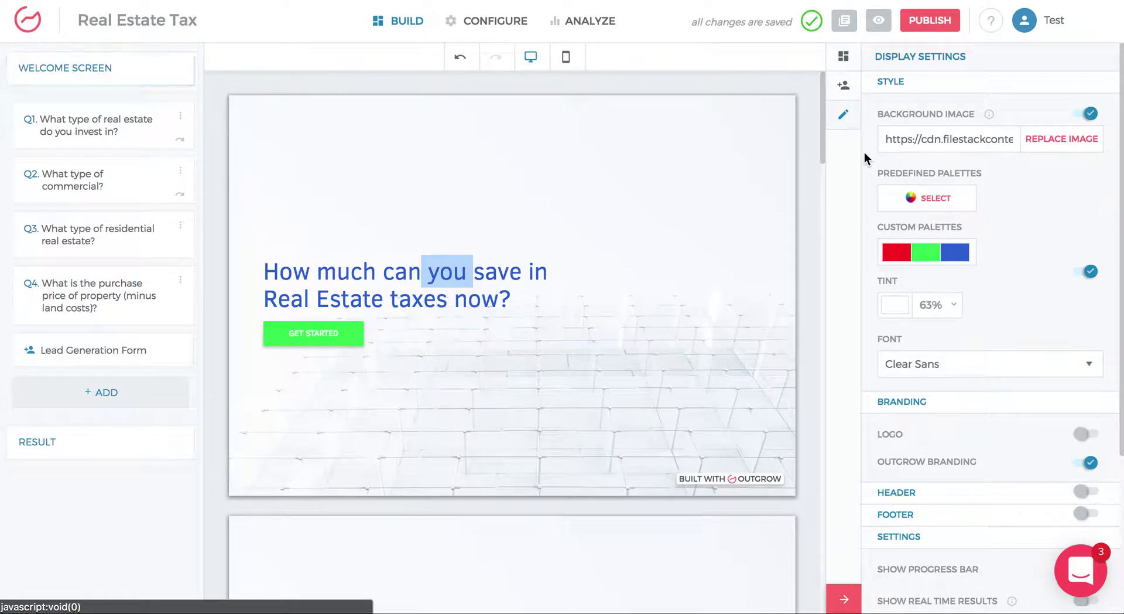
{"action": "left_click", "coordinate": [952, 305]}
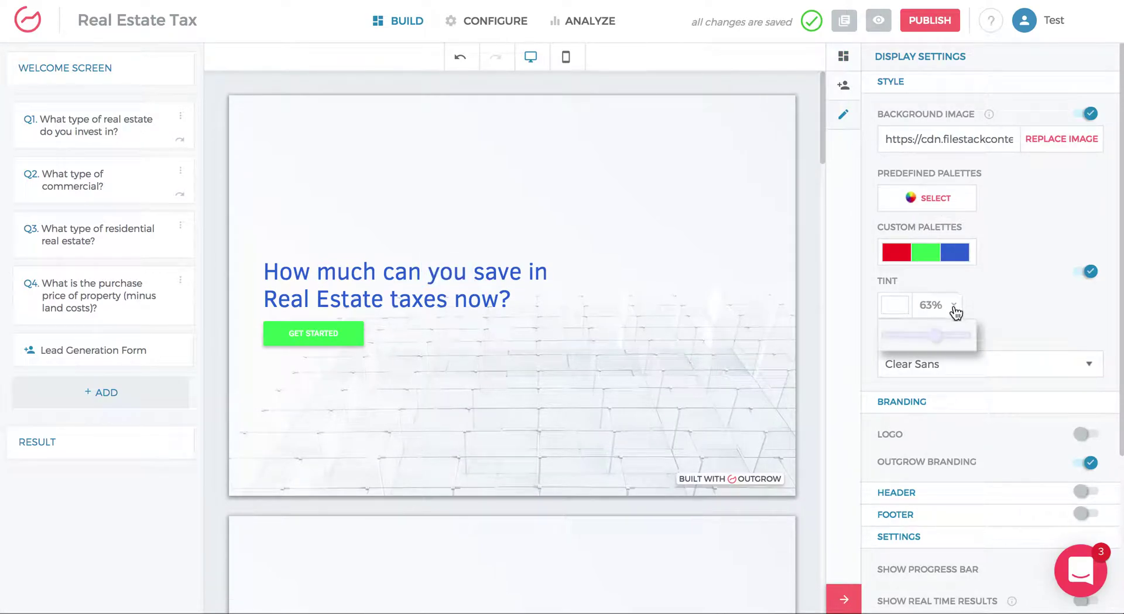
{"action": "left_click_drag", "start_coordinate": [941, 344], "coordinate": [814, 336]}
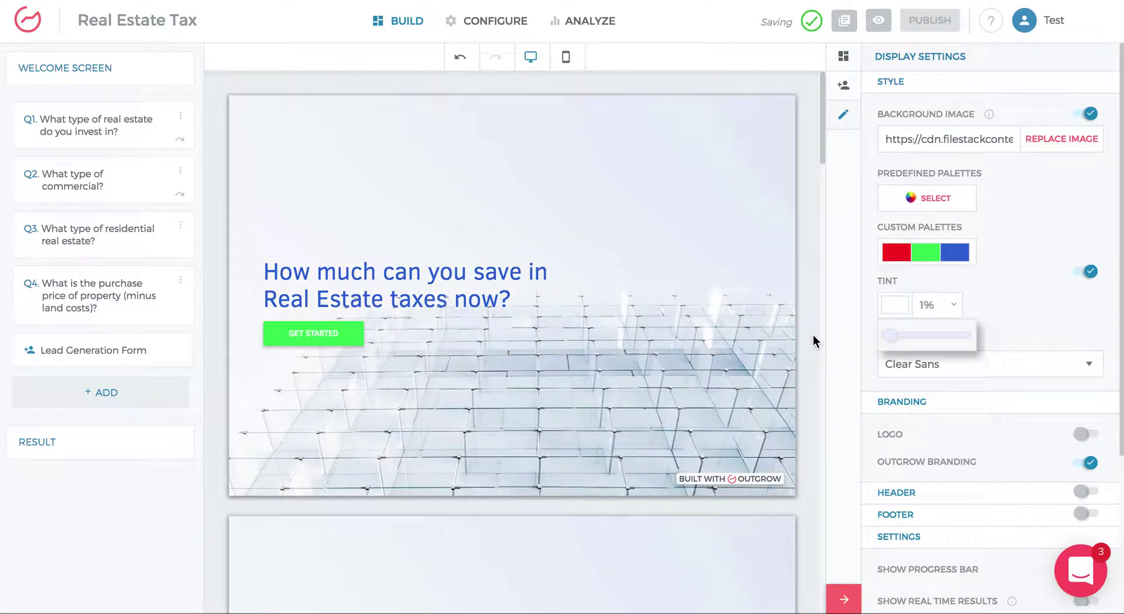
{"action": "left_click_drag", "start_coordinate": [898, 343], "coordinate": [927, 342]}
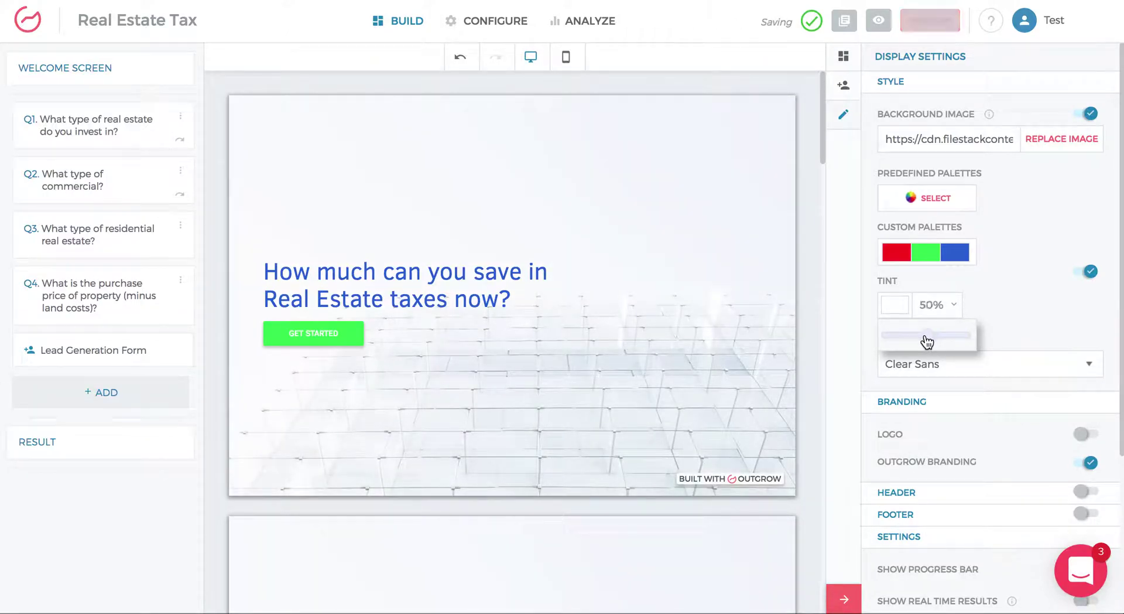
- Change the calculator's font to Montserrat
{"action": "left_click", "coordinate": [947, 363]}
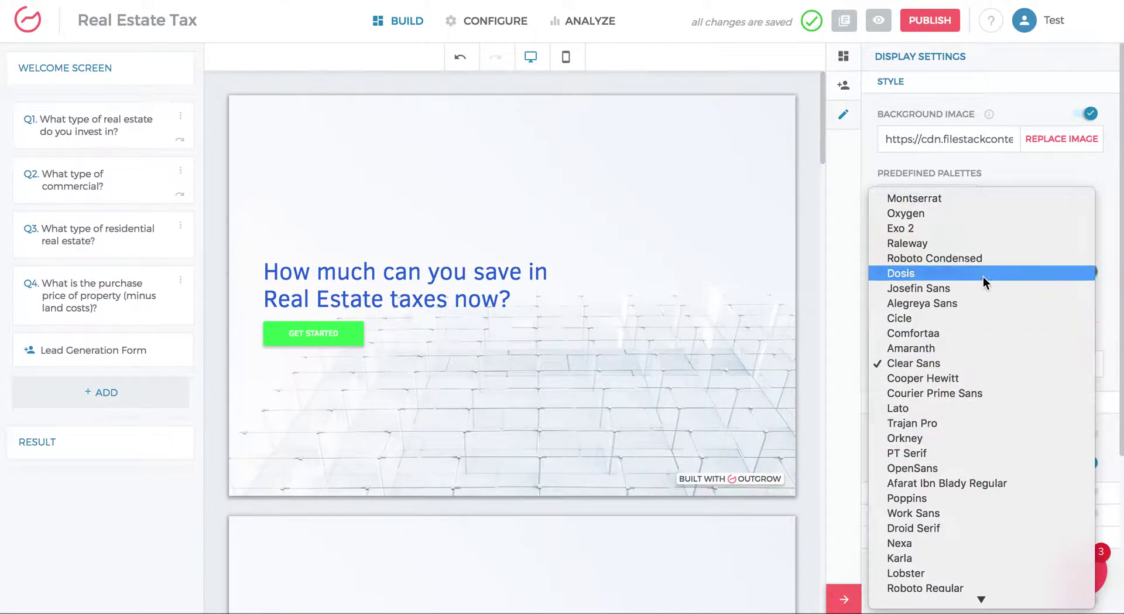
{"action": "left_click", "coordinate": [965, 199]}
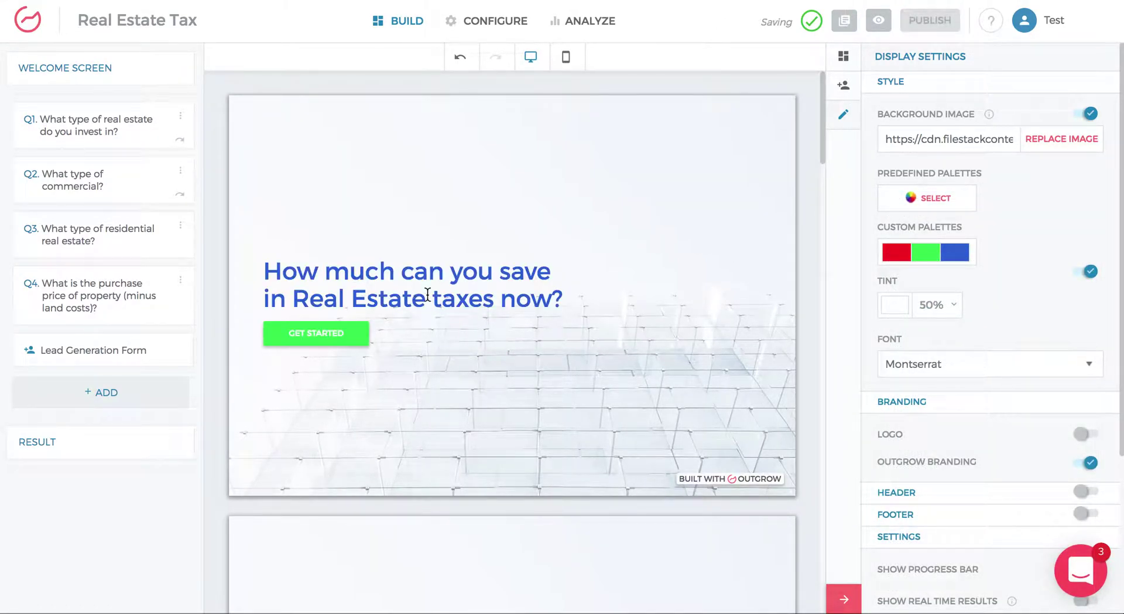
- Examine the logo, branding and experience-switching options in the display settings, and review the restyled first question
{"action": "scroll", "coordinate": [1004, 425], "scroll_direction": "down", "scroll_amount": 1}
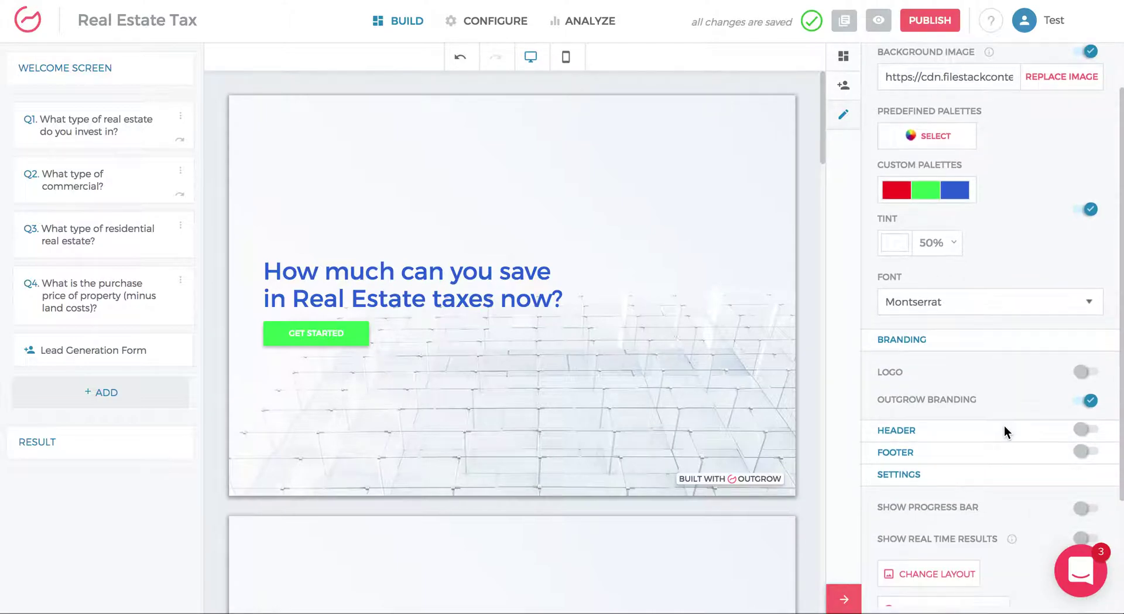
{"action": "left_click", "coordinate": [1084, 372]}
{"action": "left_click", "coordinate": [1085, 373]}
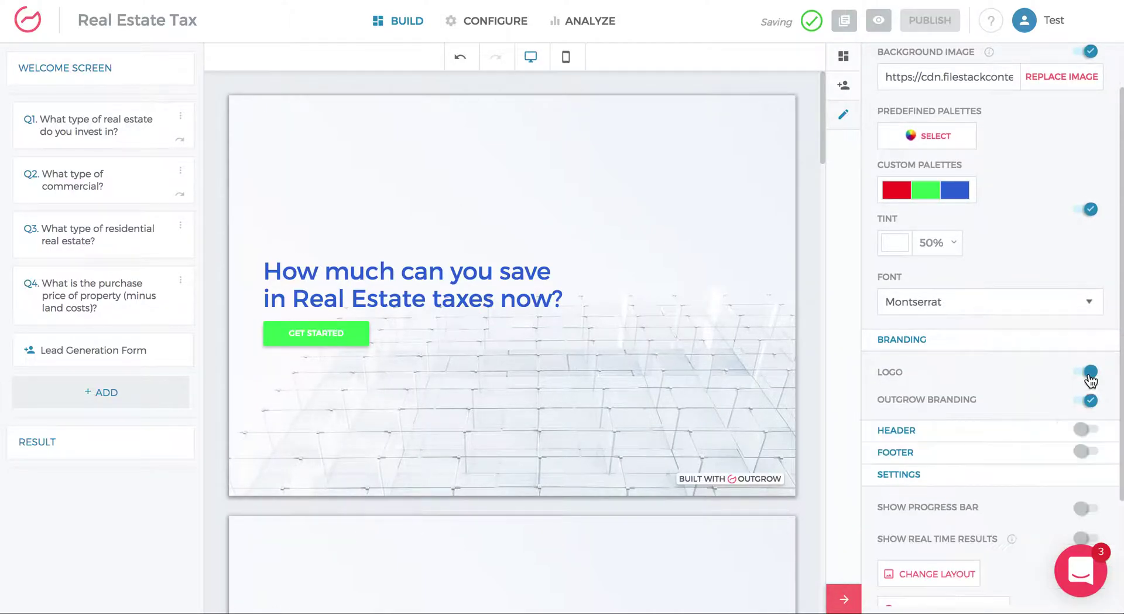
{"action": "scroll", "coordinate": [989, 452], "scroll_direction": "down", "scroll_amount": 2}
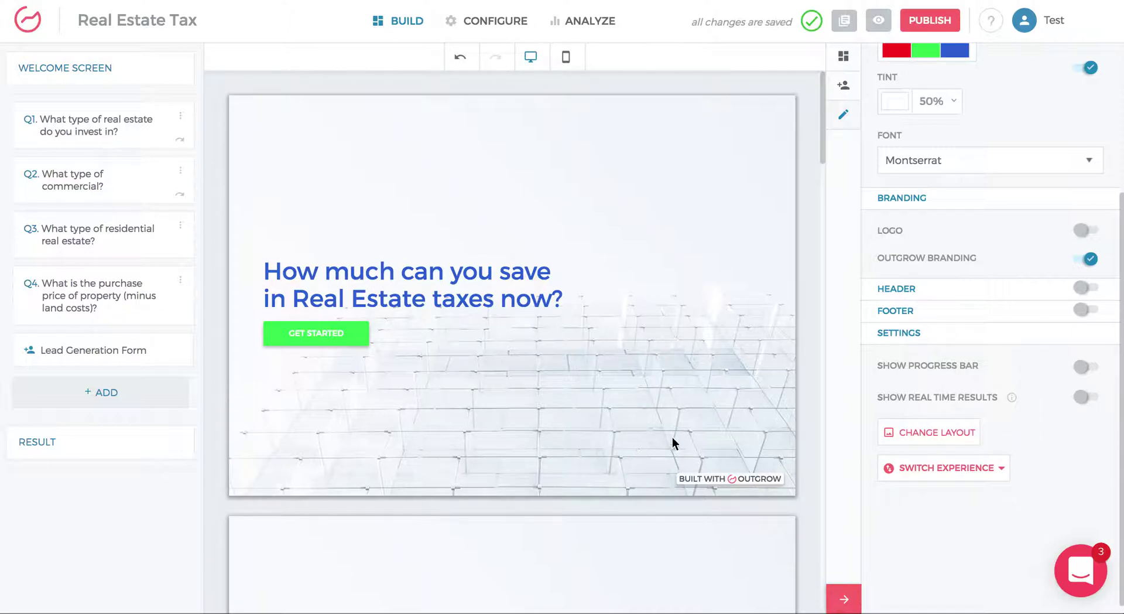
{"action": "scroll", "coordinate": [673, 436], "scroll_direction": "down", "scroll_amount": 1}
{"action": "scroll", "coordinate": [672, 437], "scroll_direction": "up", "scroll_amount": 1}
{"action": "left_click", "coordinate": [979, 467]}
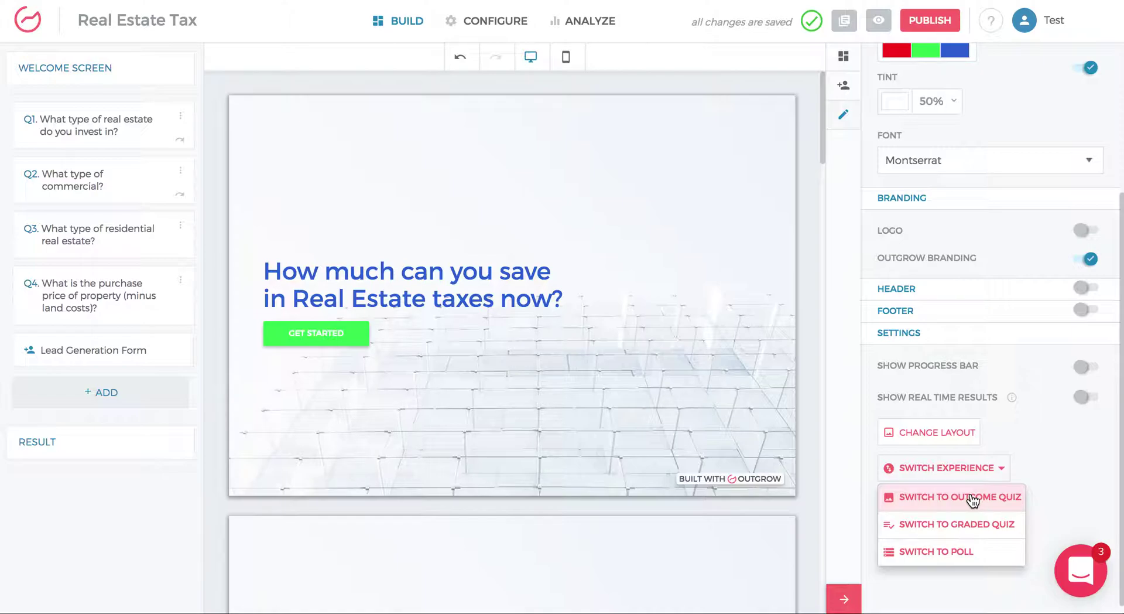
{"action": "left_click", "coordinate": [1070, 440]}
{"action": "scroll", "coordinate": [556, 404], "scroll_direction": "down", "scroll_amount": 2}
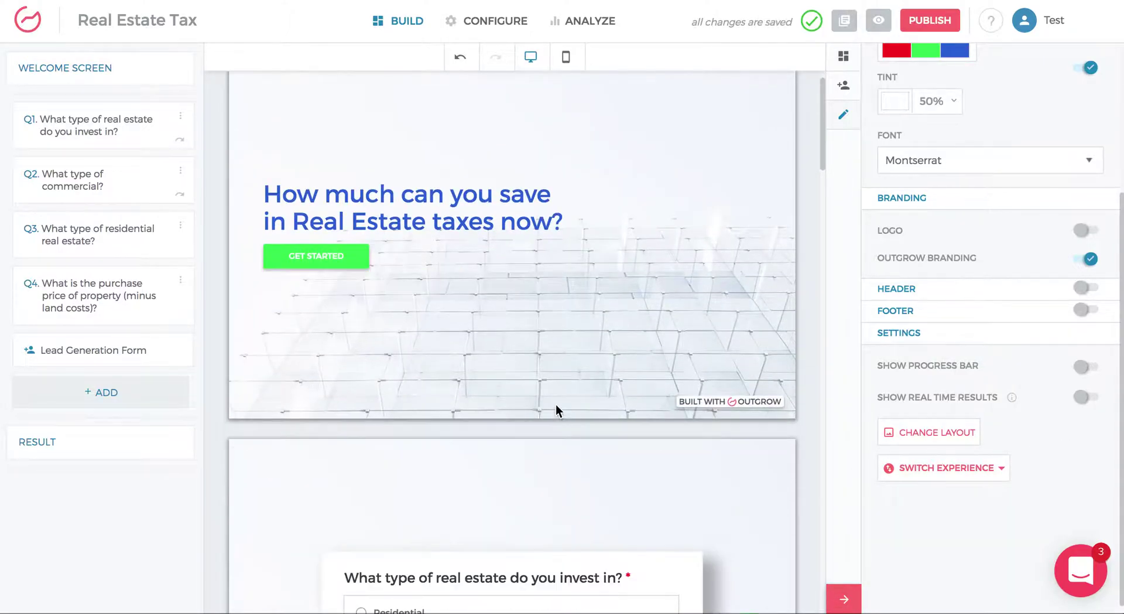
{"action": "scroll", "coordinate": [557, 408], "scroll_direction": "down", "scroll_amount": 4}
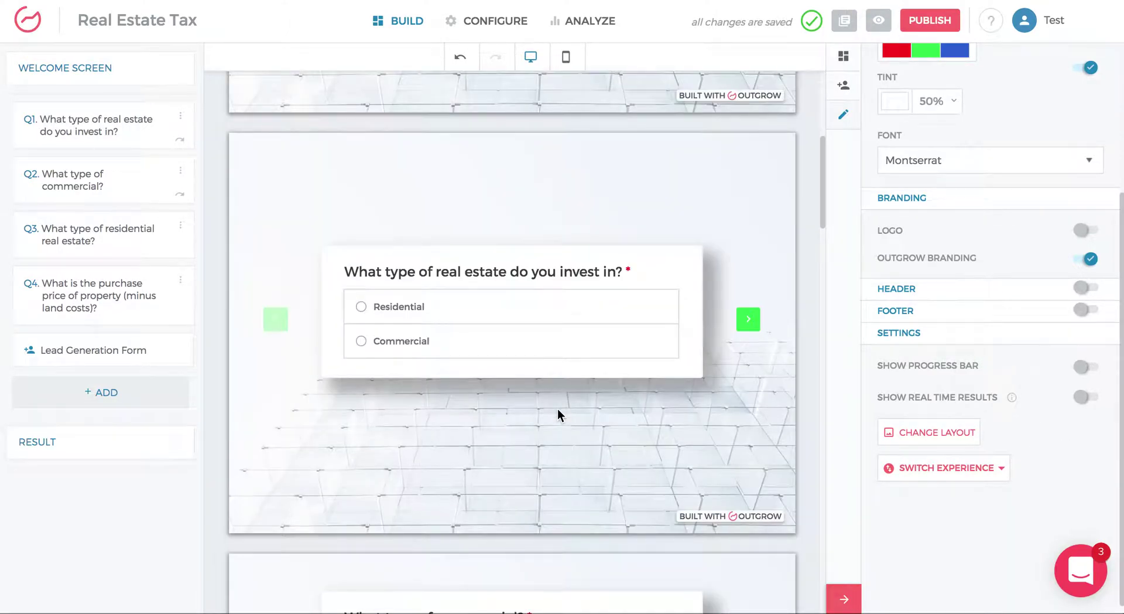
- Start changing the calculator's layout directly, choosing to change anyway rather than duplicate it, to reach the design layout gallery
{"action": "scroll", "coordinate": [558, 409], "scroll_direction": "up", "scroll_amount": 5}
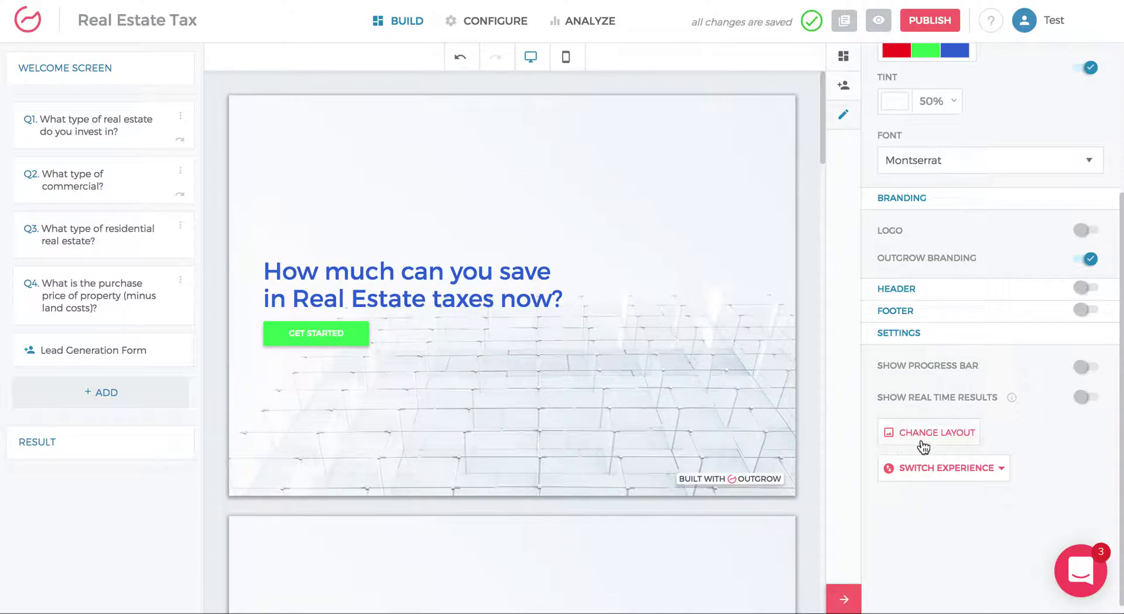
{"action": "left_click", "coordinate": [924, 445]}
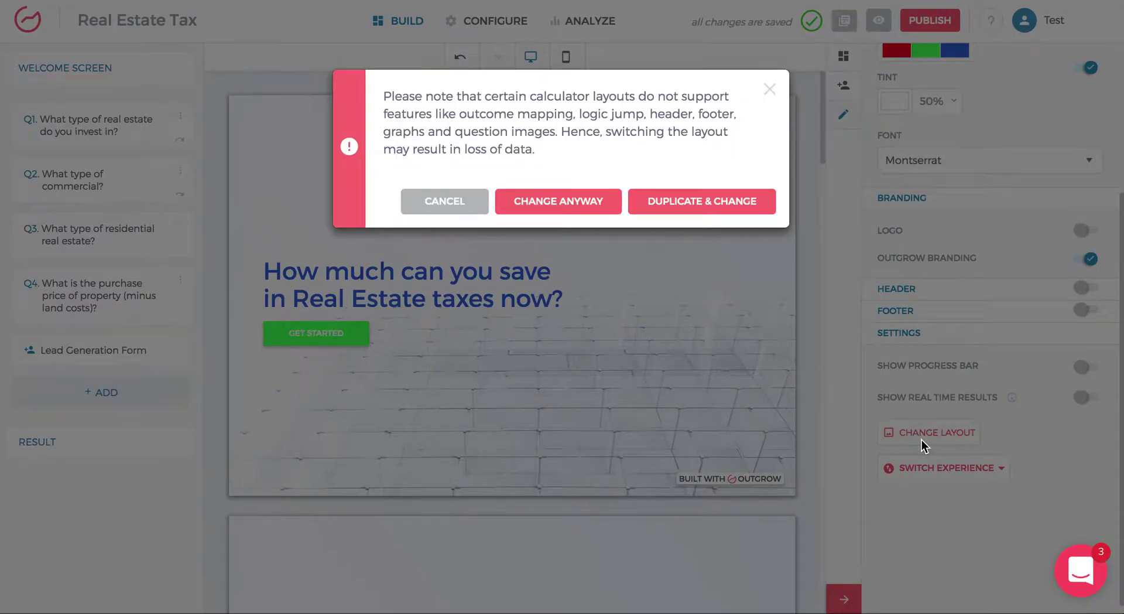
{"action": "left_click", "coordinate": [696, 206]}
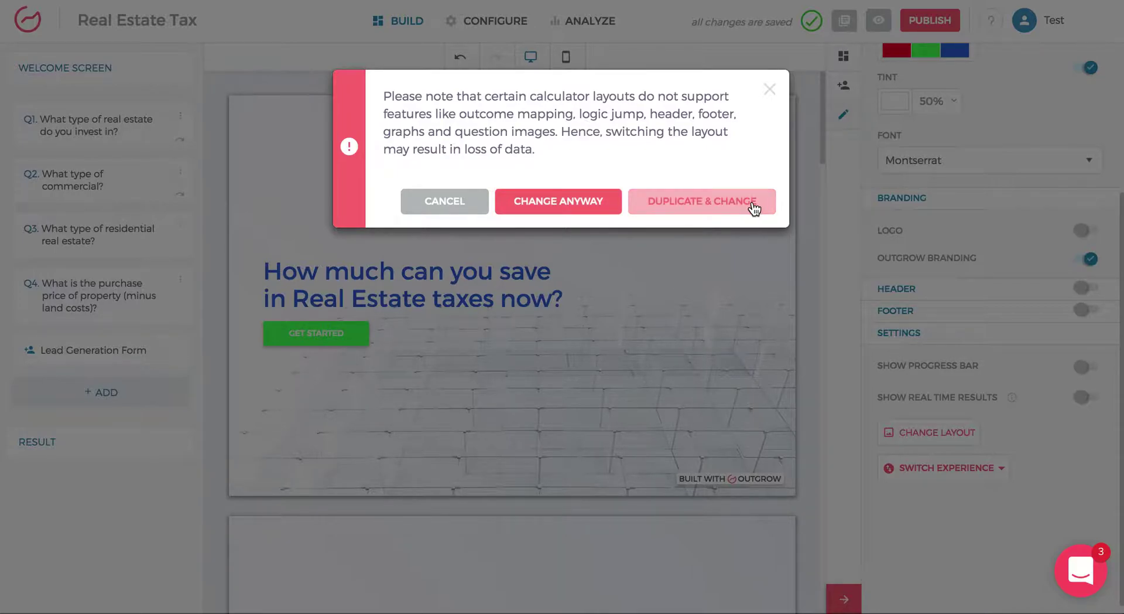
{"action": "left_click", "coordinate": [581, 210]}
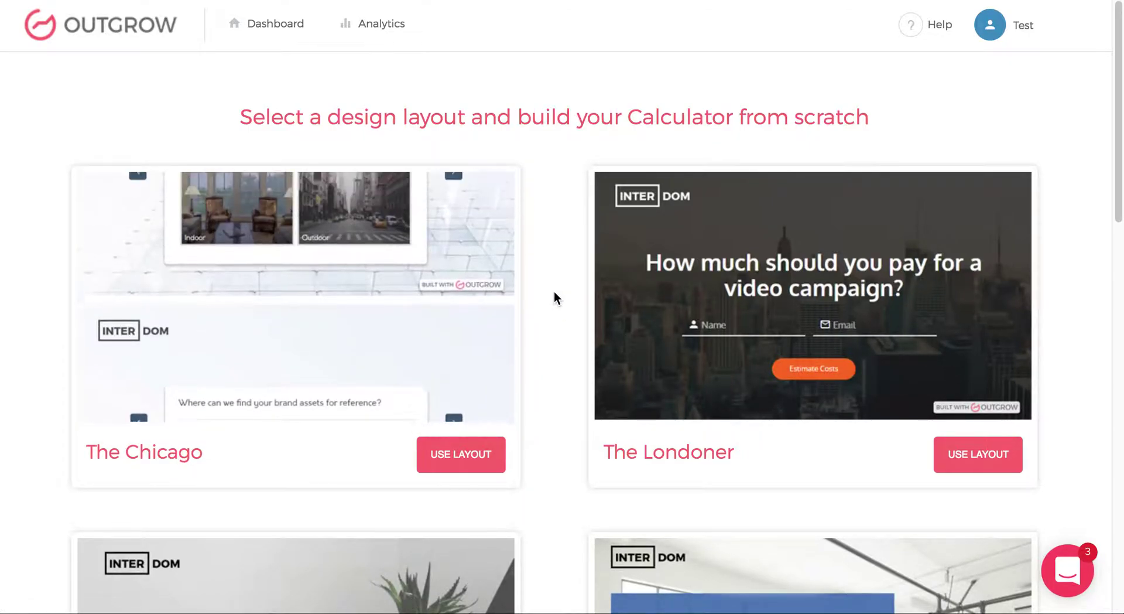
- Compare the design layouts from The Chicago through The Seattle and switch the calculator to a different layout
{"action": "scroll", "coordinate": [556, 297], "scroll_direction": "down", "scroll_amount": 1}
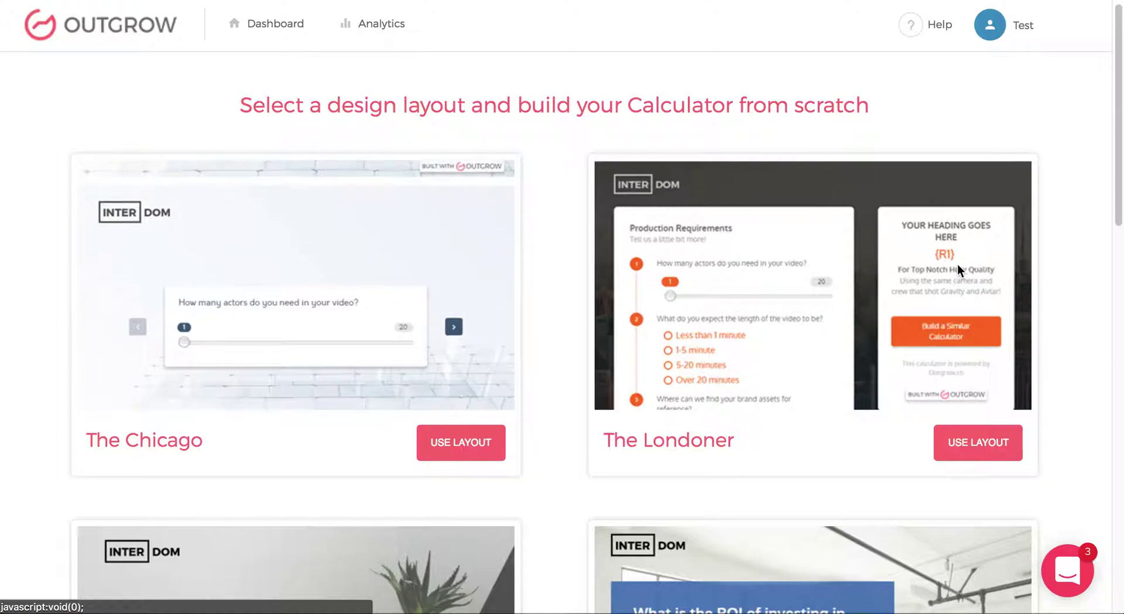
{"action": "scroll", "coordinate": [441, 426], "scroll_direction": "down", "scroll_amount": 4}
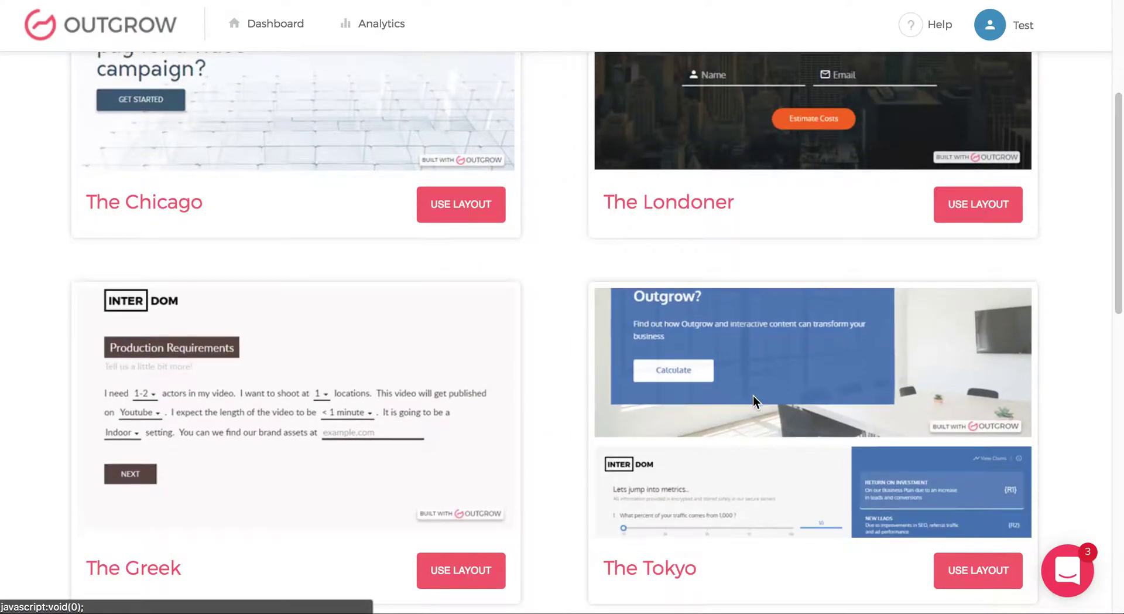
{"action": "scroll", "coordinate": [586, 391], "scroll_direction": "down", "scroll_amount": 5}
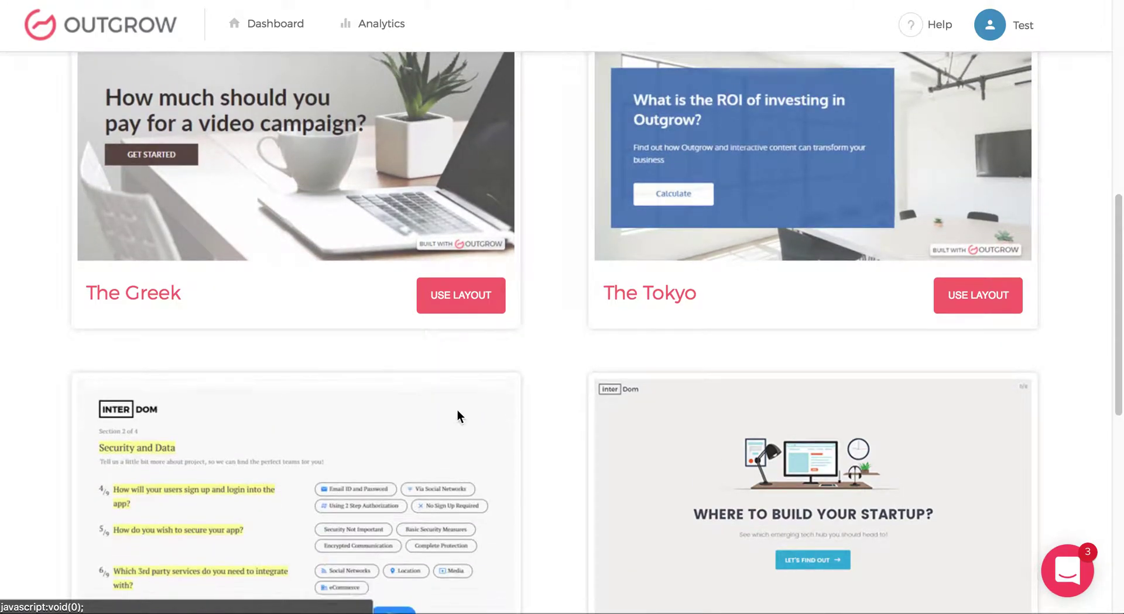
{"action": "scroll", "coordinate": [565, 399], "scroll_direction": "down", "scroll_amount": 6}
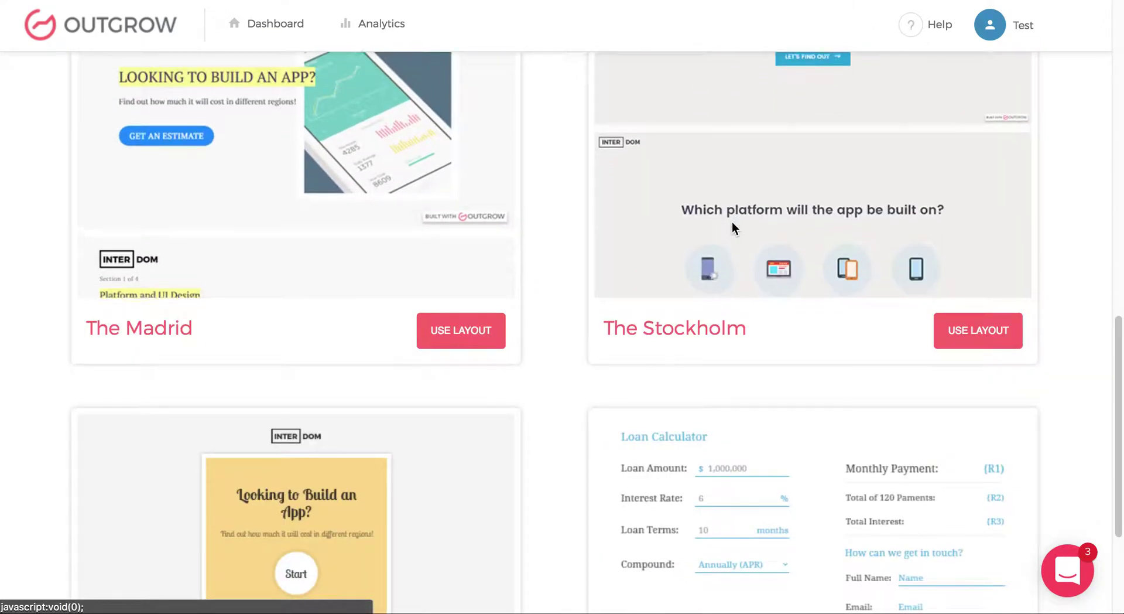
{"action": "scroll", "coordinate": [539, 410], "scroll_direction": "down", "scroll_amount": 2}
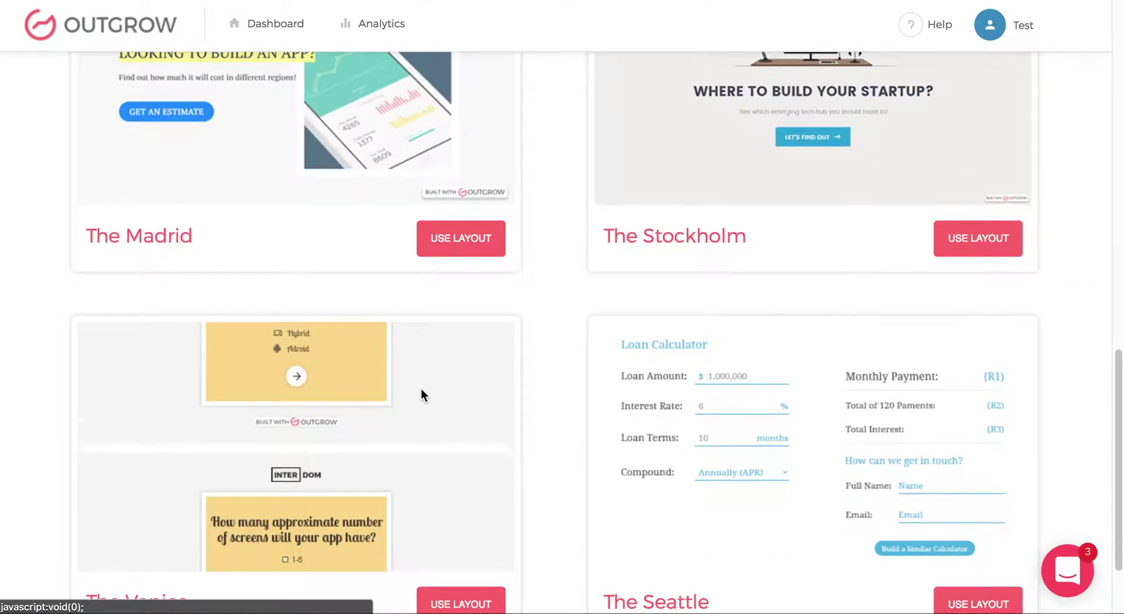
{"action": "scroll", "coordinate": [420, 388], "scroll_direction": "up", "scroll_amount": 1}
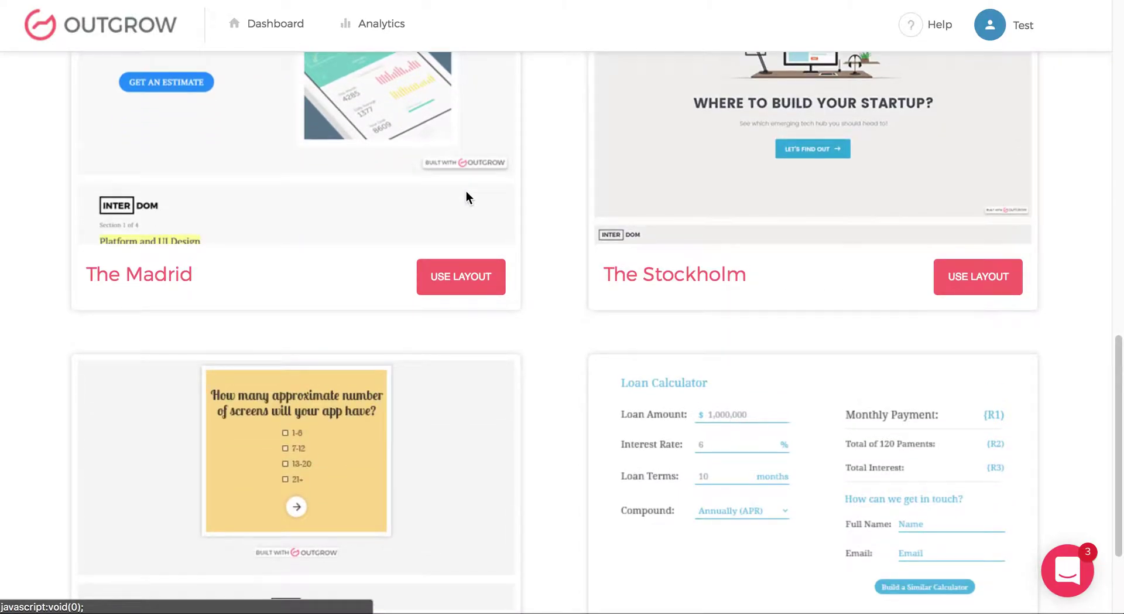
{"action": "scroll", "coordinate": [507, 366], "scroll_direction": "down", "scroll_amount": 3}
{"action": "scroll", "coordinate": [316, 466], "scroll_direction": "up", "scroll_amount": 10}
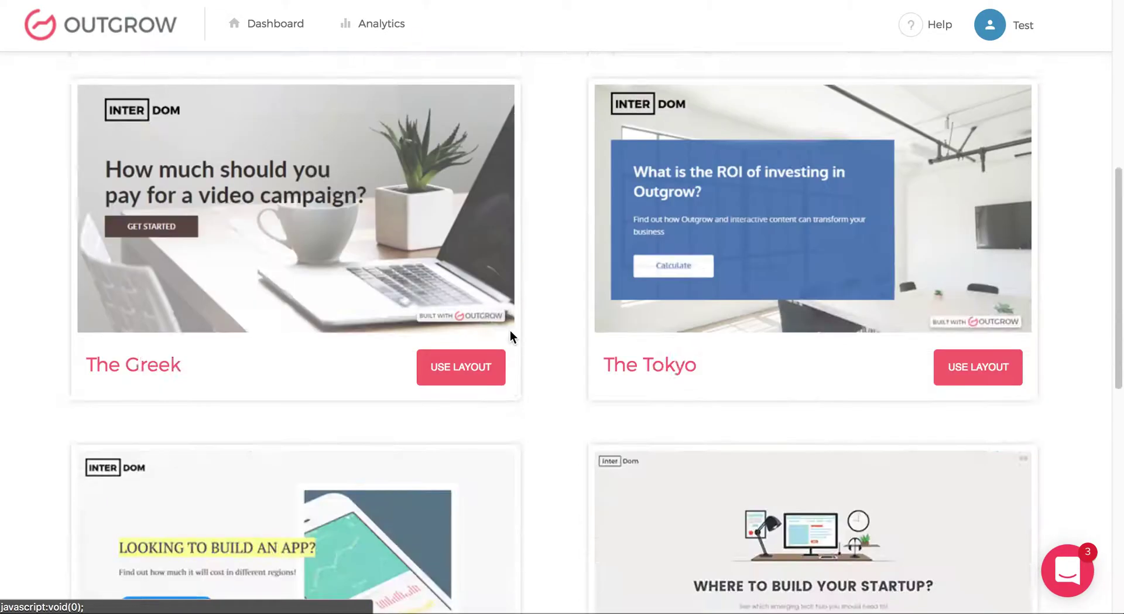
{"action": "scroll", "coordinate": [511, 330], "scroll_direction": "up", "scroll_amount": 8}
{"action": "scroll", "coordinate": [482, 319], "scroll_direction": "down", "scroll_amount": 15}
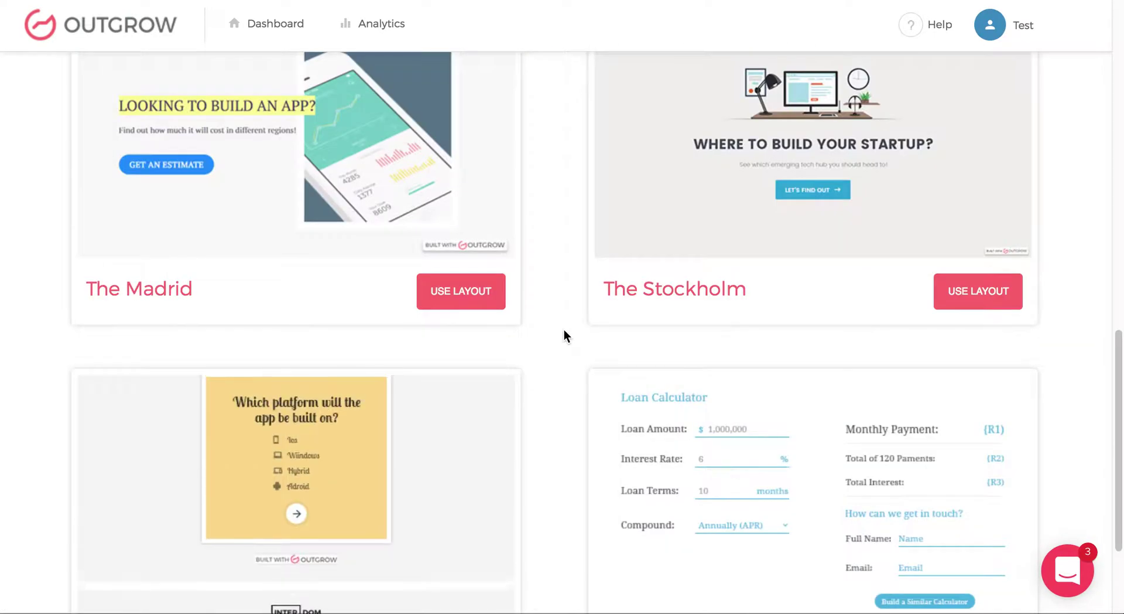
{"action": "scroll", "coordinate": [592, 286], "scroll_direction": "up", "scroll_amount": 1}
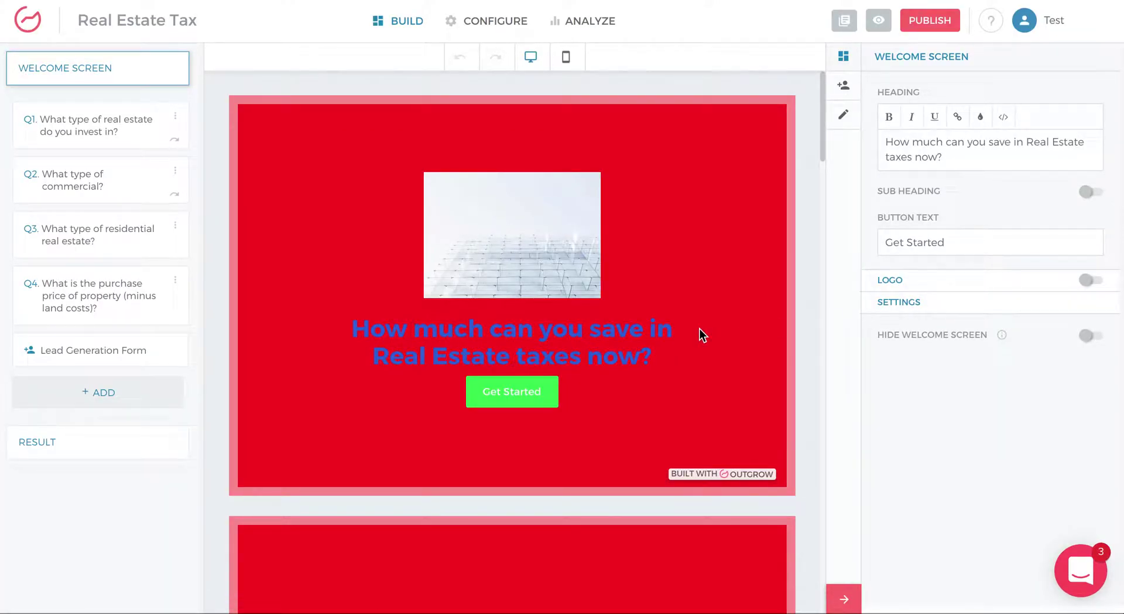
- In the display settings, change the custom palette's background colour to a muted grey-purple and turn off the background image
{"action": "left_click", "coordinate": [843, 114]}
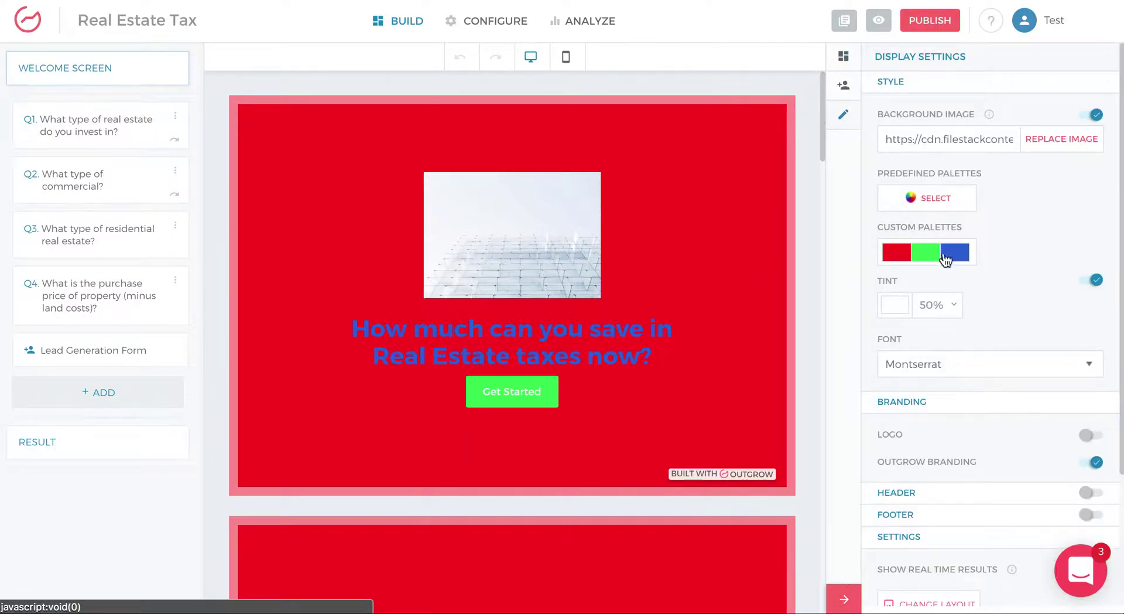
{"action": "left_click", "coordinate": [894, 261]}
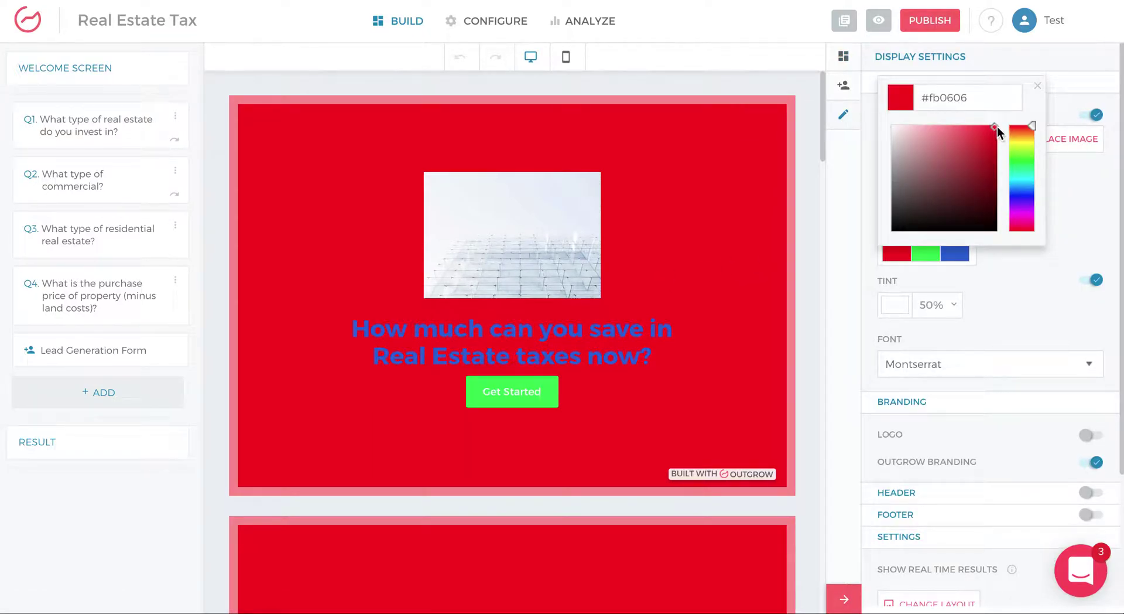
{"action": "mouse_move", "coordinate": [997, 127]}
{"action": "left_mouse_down"}
{"action": "mouse_move", "coordinate": [958, 163]}
{"action": "mouse_move", "coordinate": [908, 170]}
{"action": "left_mouse_up"}
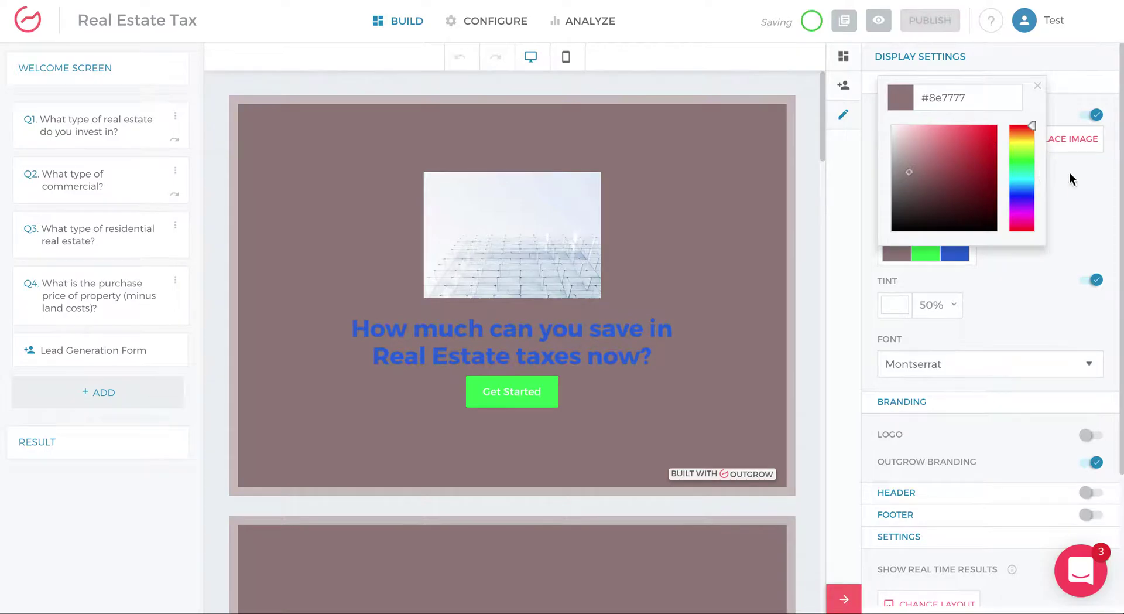
{"action": "left_click_drag", "start_coordinate": [1034, 125], "coordinate": [1033, 198]}
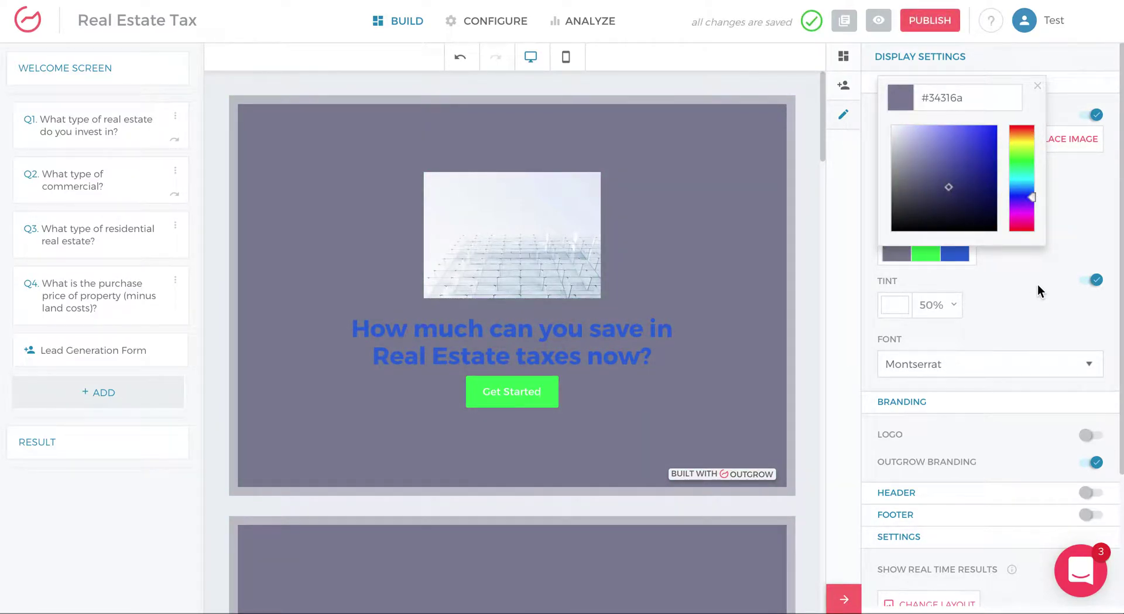
{"action": "left_click", "coordinate": [1008, 261]}
{"action": "left_click", "coordinate": [1092, 116]}
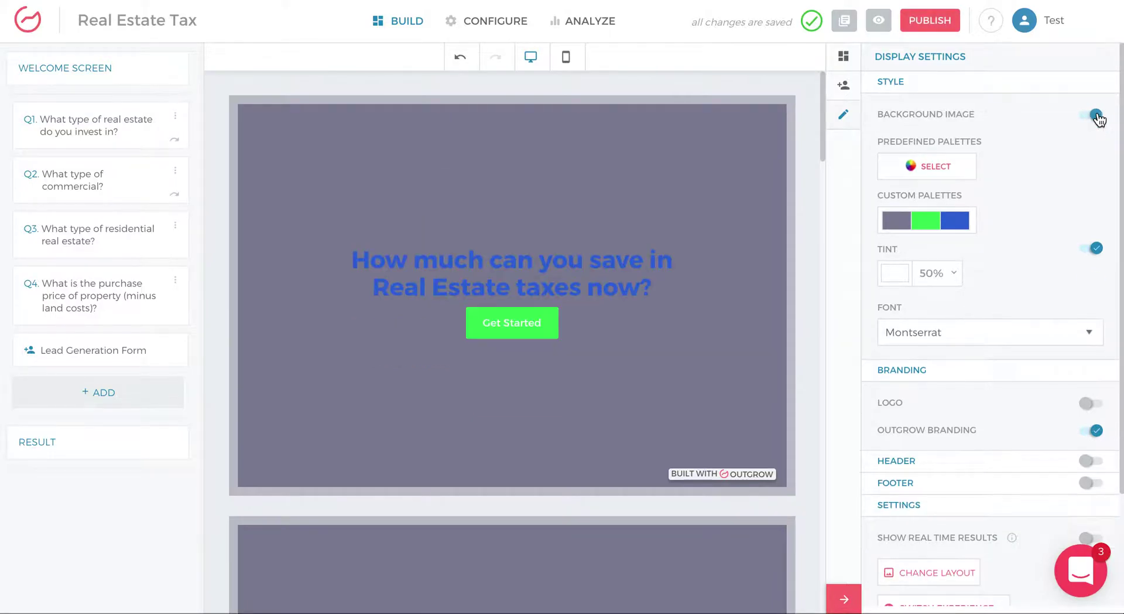
- Change the custom palette's text colour to a very dark navy and check it on the first question
{"action": "left_click", "coordinate": [955, 221]}
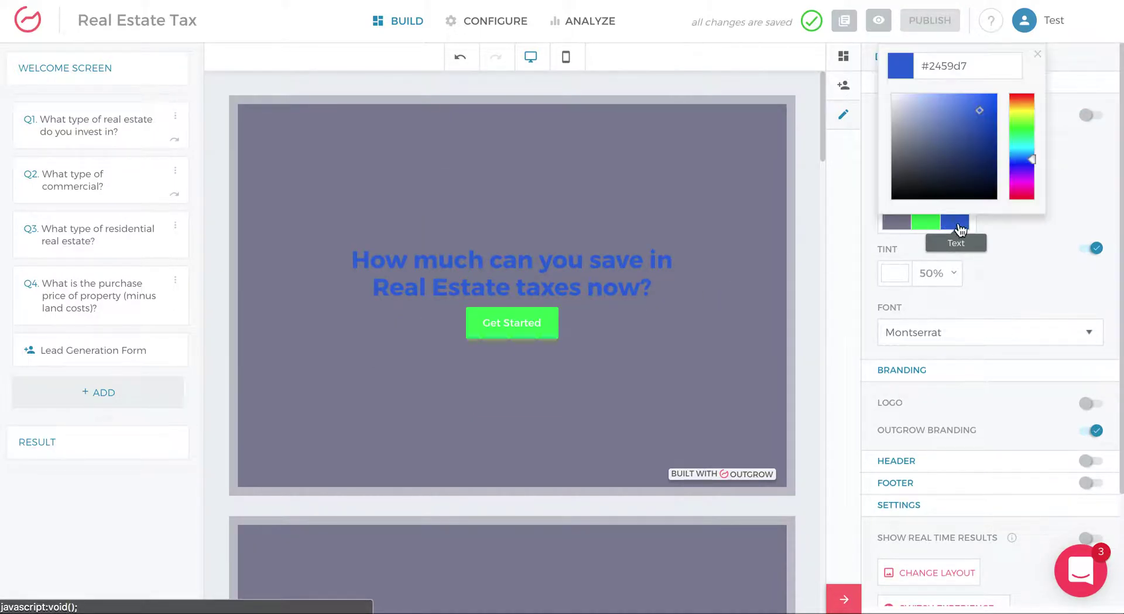
{"action": "left_click_drag", "start_coordinate": [981, 114], "coordinate": [924, 186]}
{"action": "left_click", "coordinate": [979, 255]}
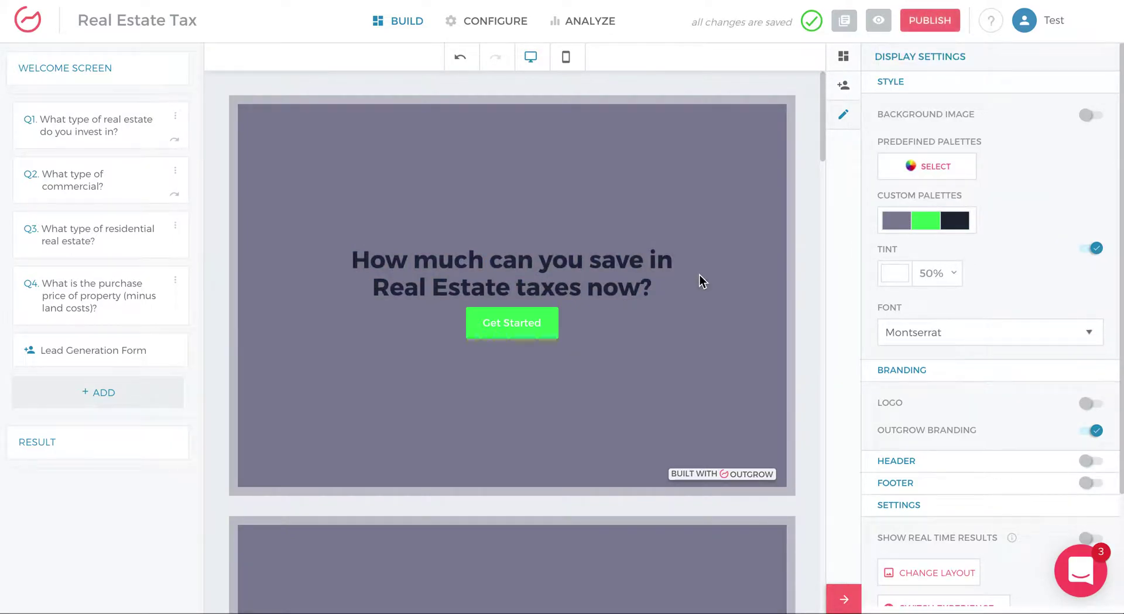
{"action": "scroll", "coordinate": [690, 277], "scroll_direction": "down", "scroll_amount": 4}
{"action": "scroll", "coordinate": [689, 284], "scroll_direction": "down", "scroll_amount": 3}
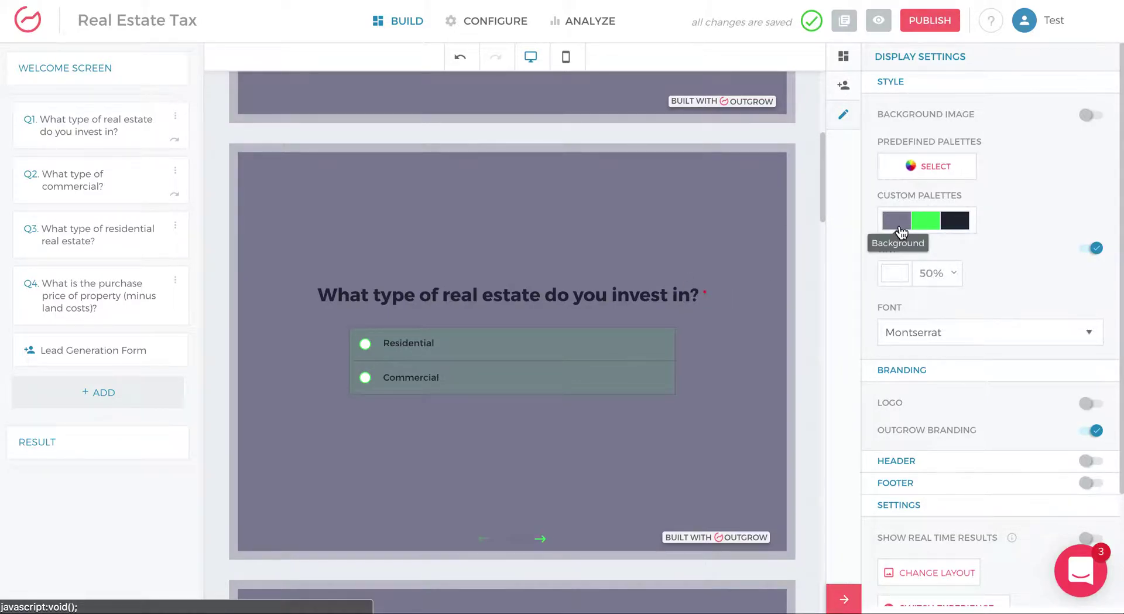
- Apply the predefined palette of light grey, blue and dark grey and return to the welcome screen
{"action": "left_click", "coordinate": [949, 174]}
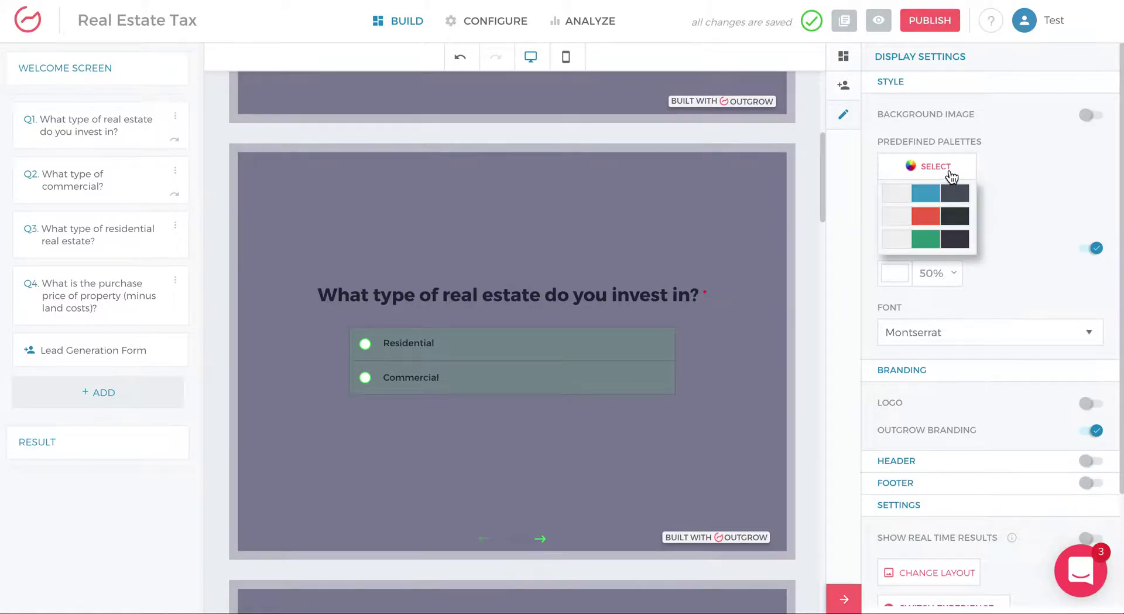
{"action": "left_click", "coordinate": [925, 198]}
{"action": "scroll", "coordinate": [644, 264], "scroll_direction": "up", "scroll_amount": 5}
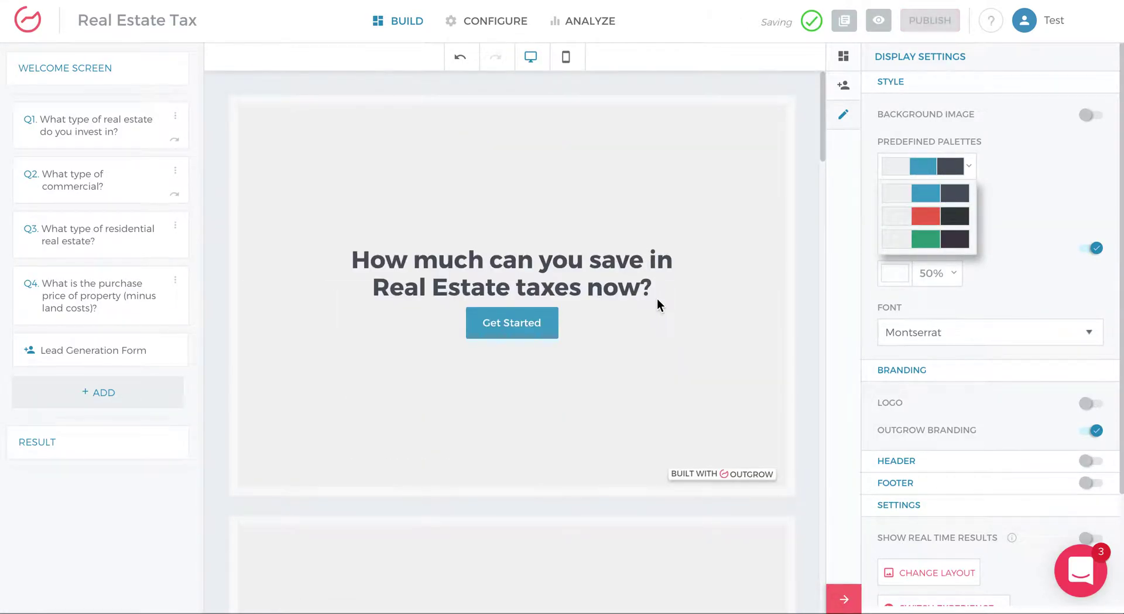
{"action": "left_click", "coordinate": [657, 298]}
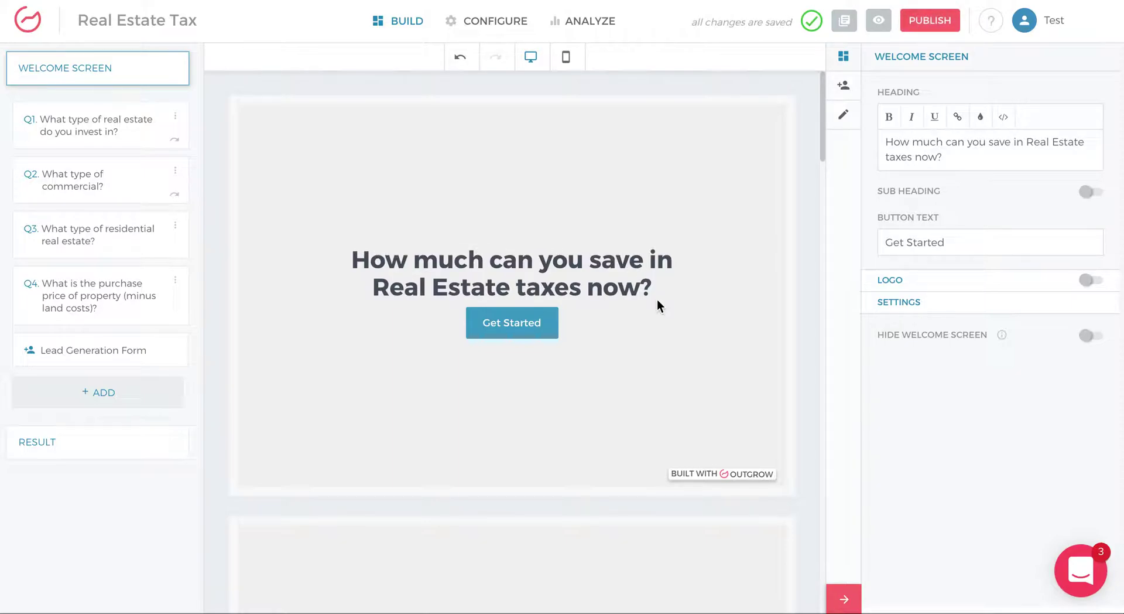
- Review the restyled welcome screen, questions, lead generation form and results page in the new layout
{"action": "scroll", "coordinate": [584, 343], "scroll_direction": "down", "scroll_amount": 1}
{"action": "scroll", "coordinate": [584, 340], "scroll_direction": "down", "scroll_amount": 5}
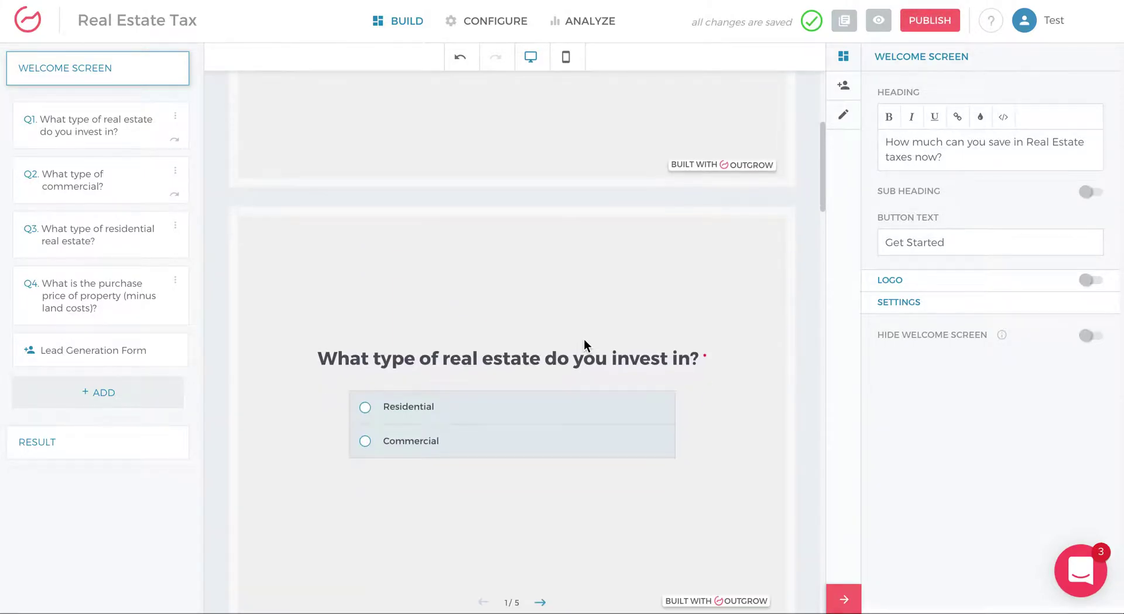
{"action": "scroll", "coordinate": [522, 324], "scroll_direction": "down", "scroll_amount": 9}
{"action": "scroll", "coordinate": [523, 327], "scroll_direction": "down", "scroll_amount": 20}
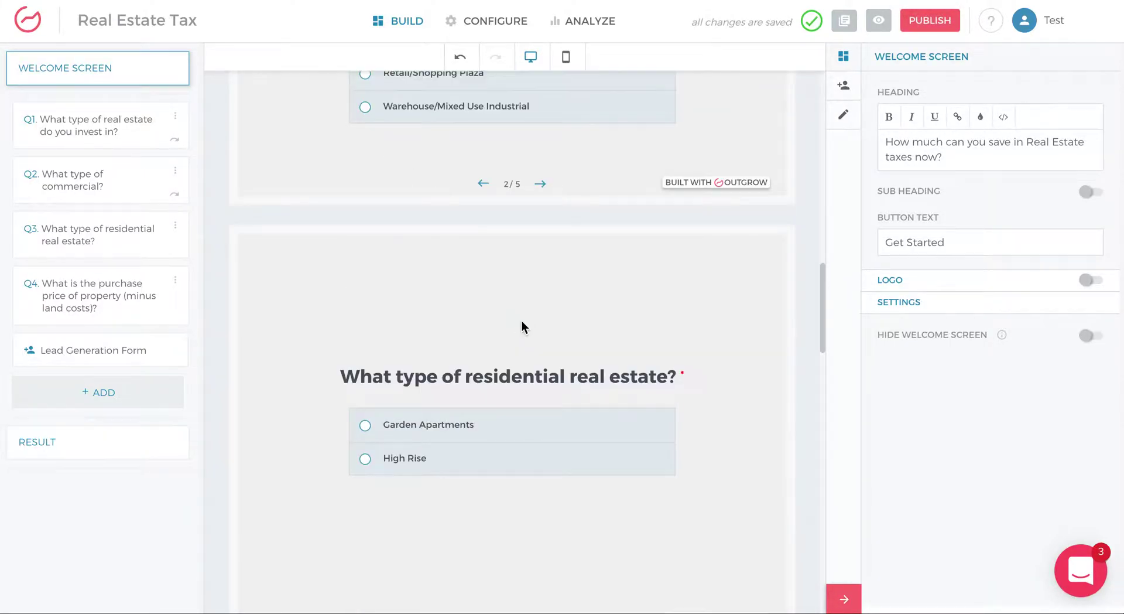
{"action": "scroll", "coordinate": [522, 320], "scroll_direction": "down", "scroll_amount": 10}
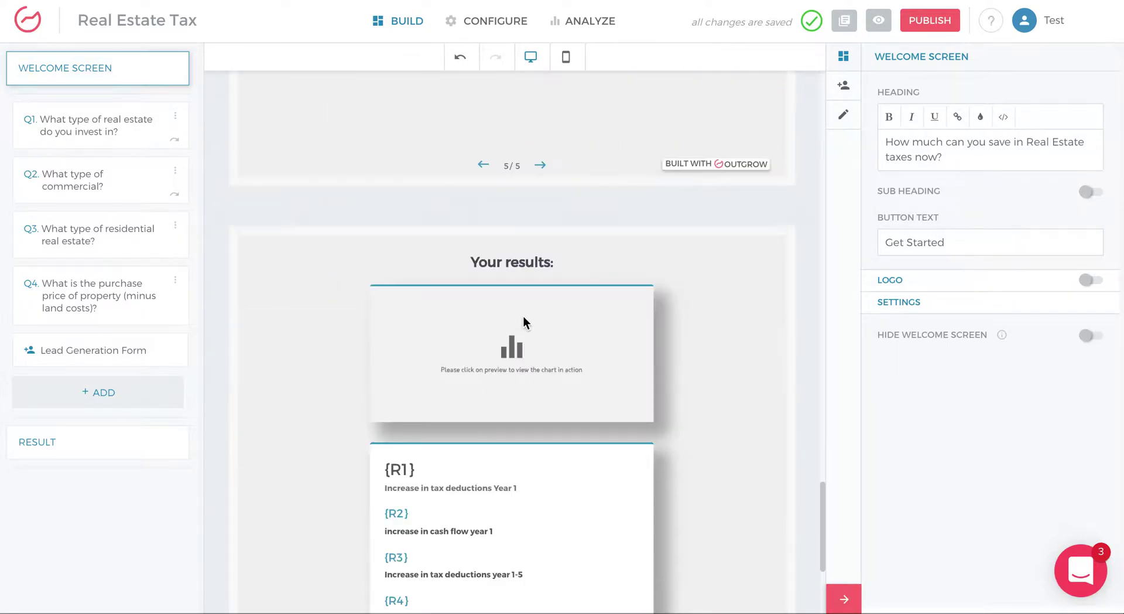
{"action": "scroll", "coordinate": [661, 350], "scroll_direction": "down", "scroll_amount": 9}
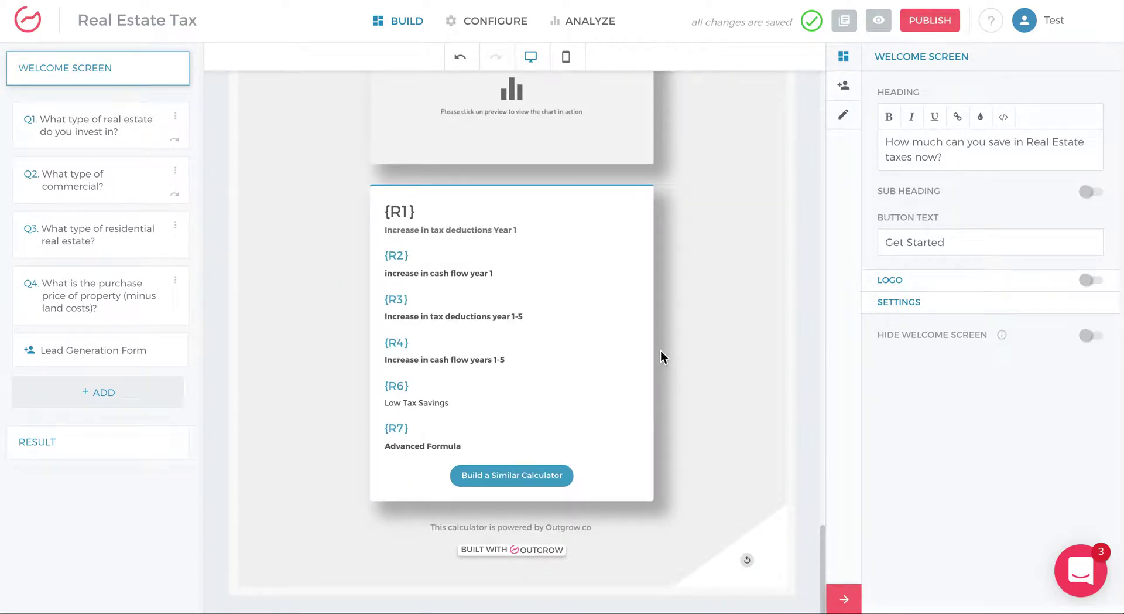
{"action": "scroll", "coordinate": [666, 346], "scroll_direction": "up", "scroll_amount": 20}
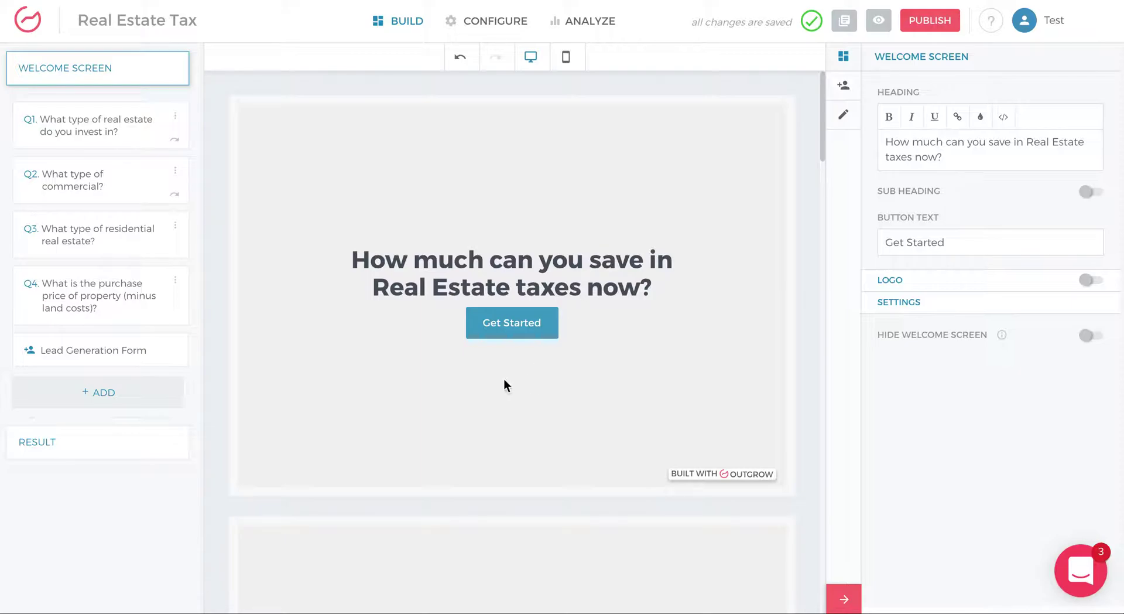
{"action": "scroll", "coordinate": [574, 377], "scroll_direction": "down", "scroll_amount": 10}
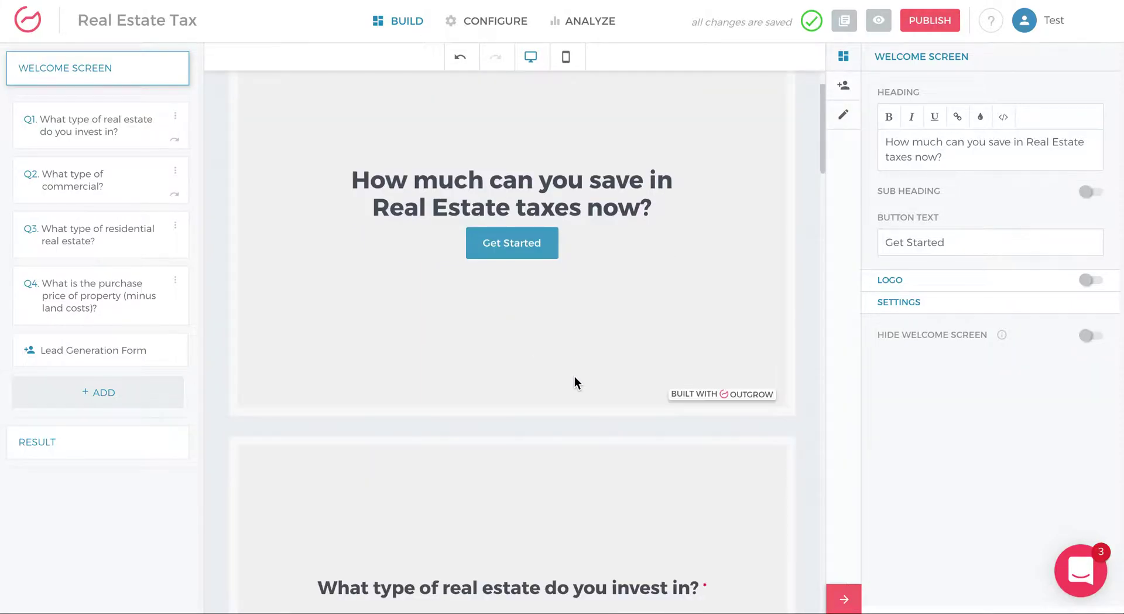
{"action": "scroll", "coordinate": [578, 378], "scroll_direction": "down", "scroll_amount": 15}
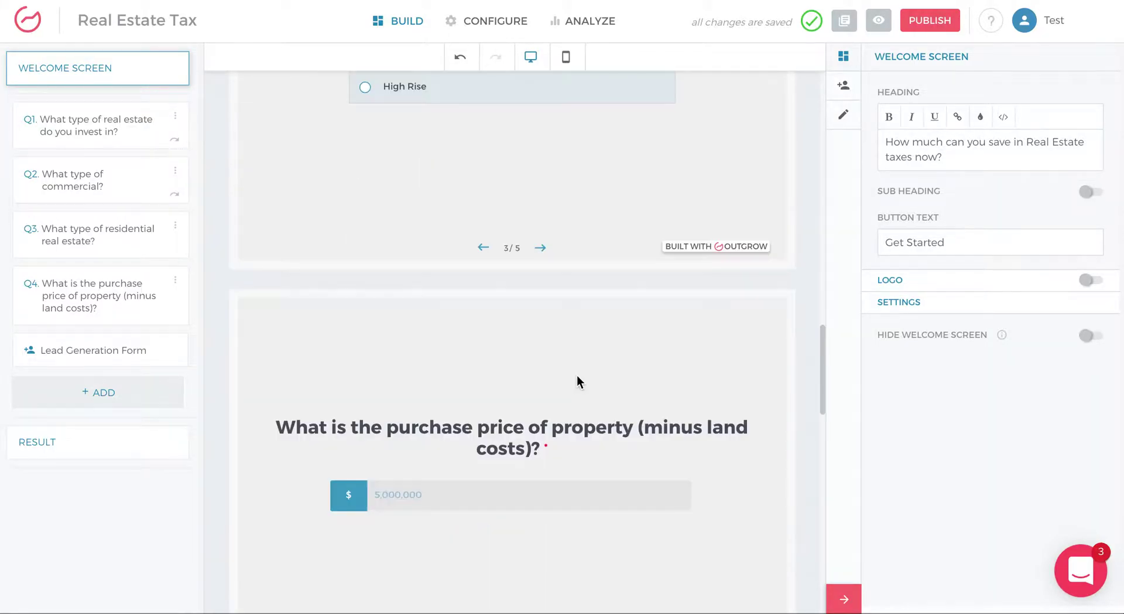
{"action": "scroll", "coordinate": [579, 378], "scroll_direction": "down", "scroll_amount": 7}
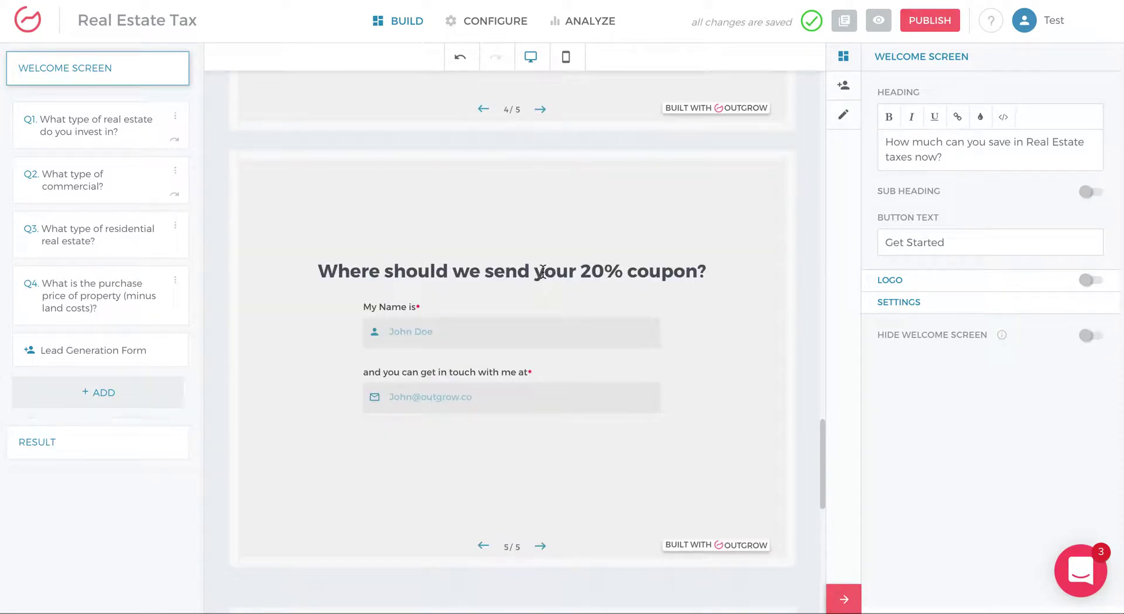
- Select the lead generation form's heading and name field on the canvas and open the lead generation properties
{"action": "left_click_drag", "start_coordinate": [348, 271], "coordinate": [705, 271]}
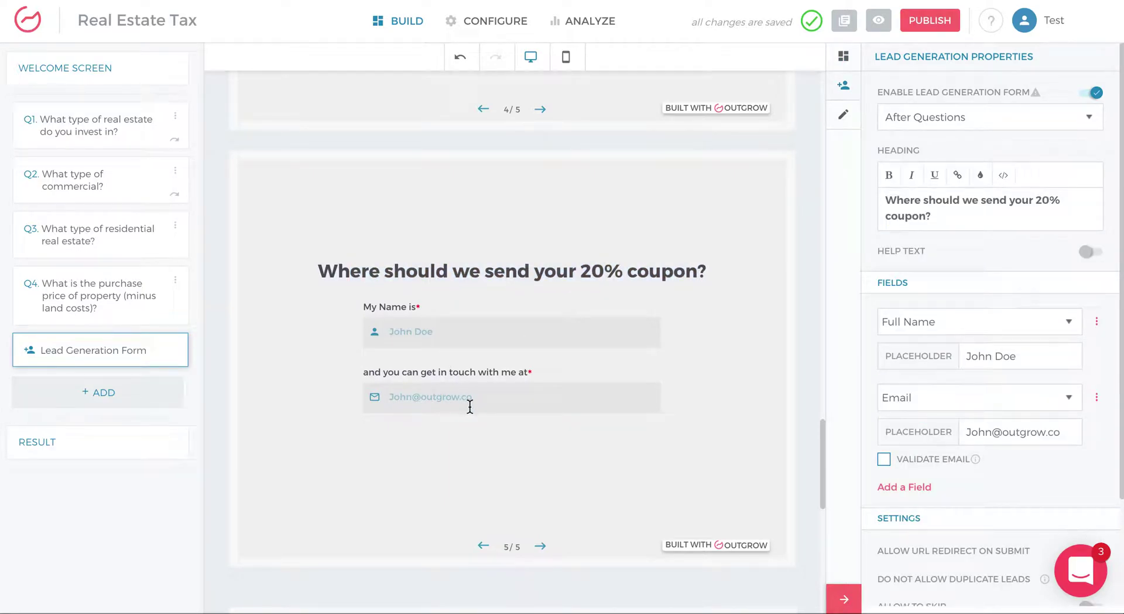
{"action": "left_click", "coordinate": [471, 336]}
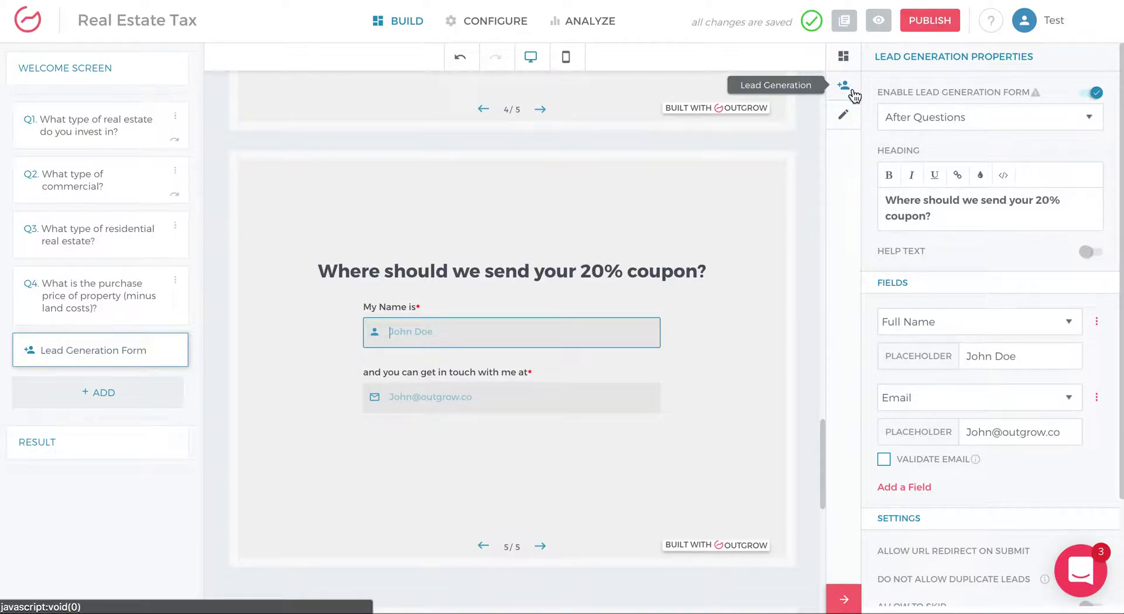
{"action": "left_click", "coordinate": [850, 93]}
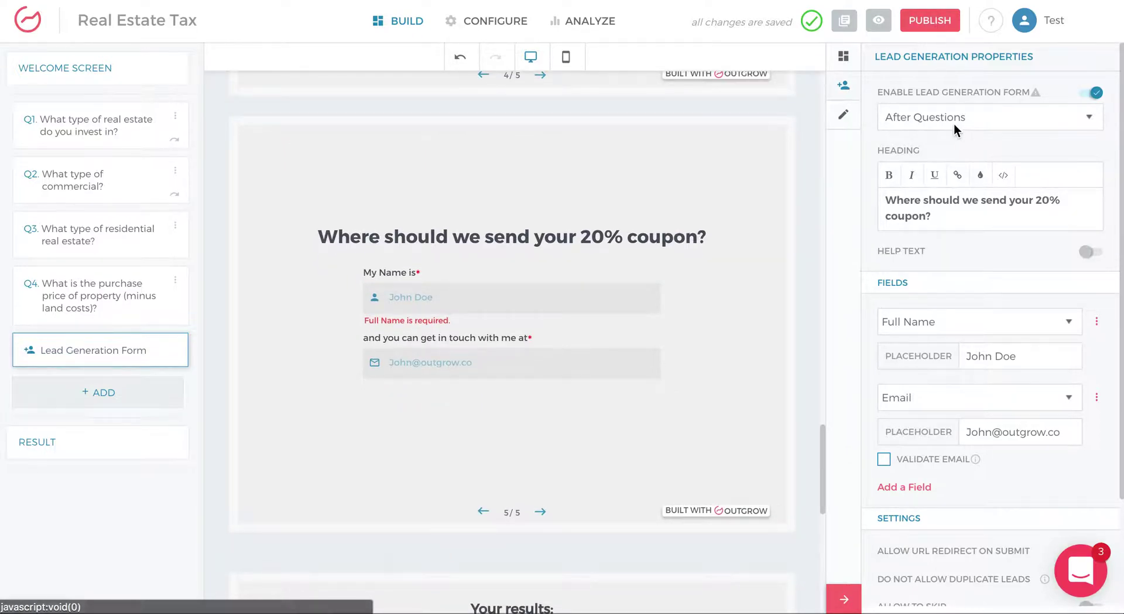
- Check the placement choices for the lead generation form and turn on email validation for its Email field
{"action": "left_click", "coordinate": [976, 116]}
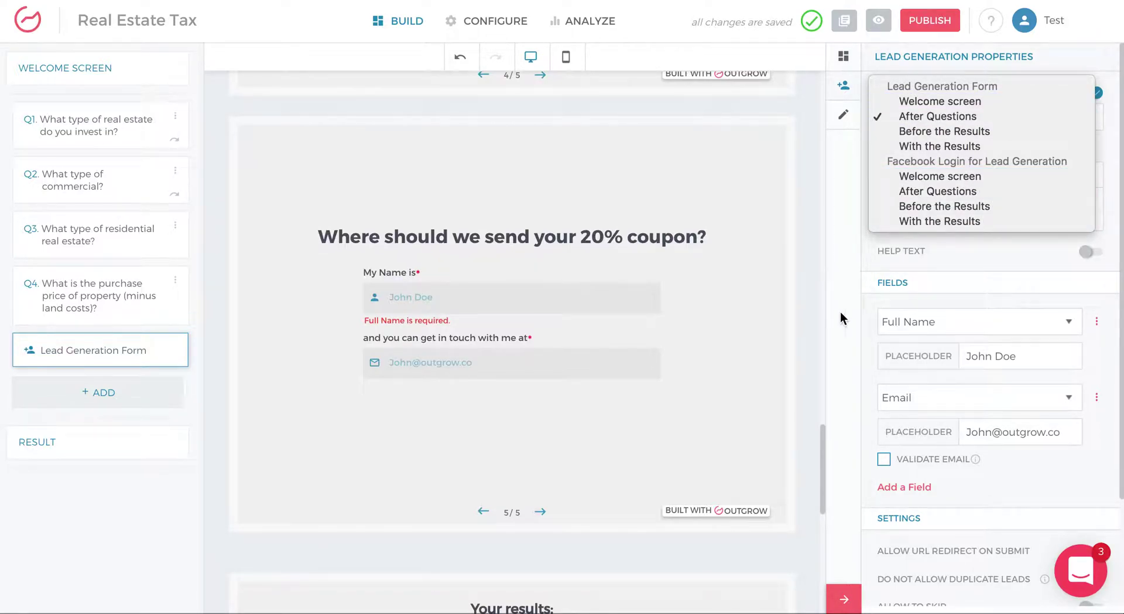
{"action": "left_click", "coordinate": [867, 256]}
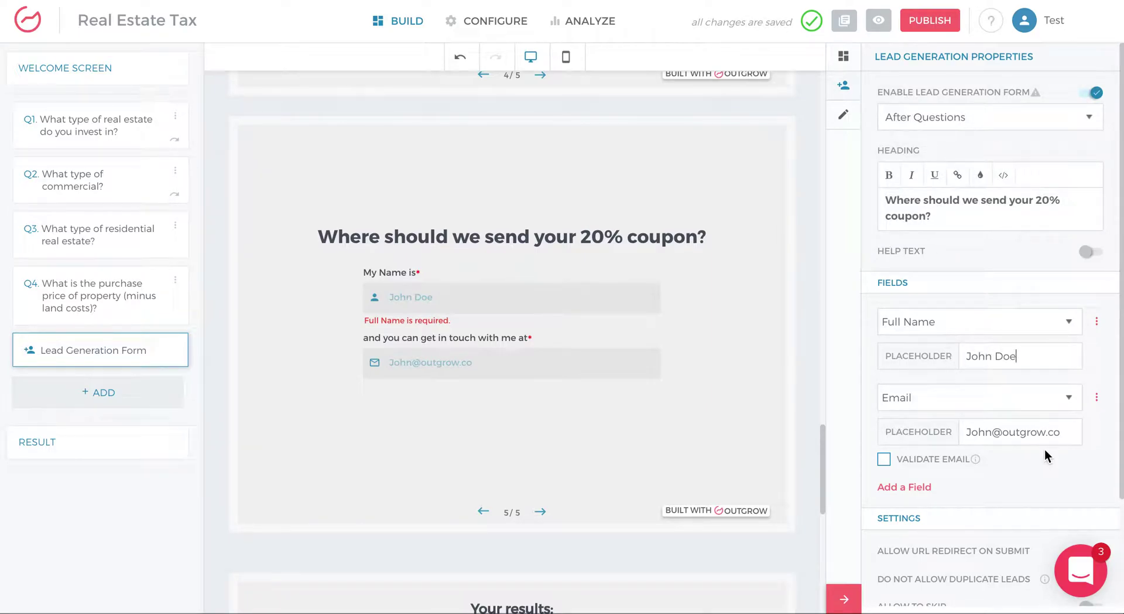
{"action": "left_click", "coordinate": [885, 460]}
- Add a third field to the lead generation form and set its type to Phone Number
{"action": "left_click", "coordinate": [904, 486]}
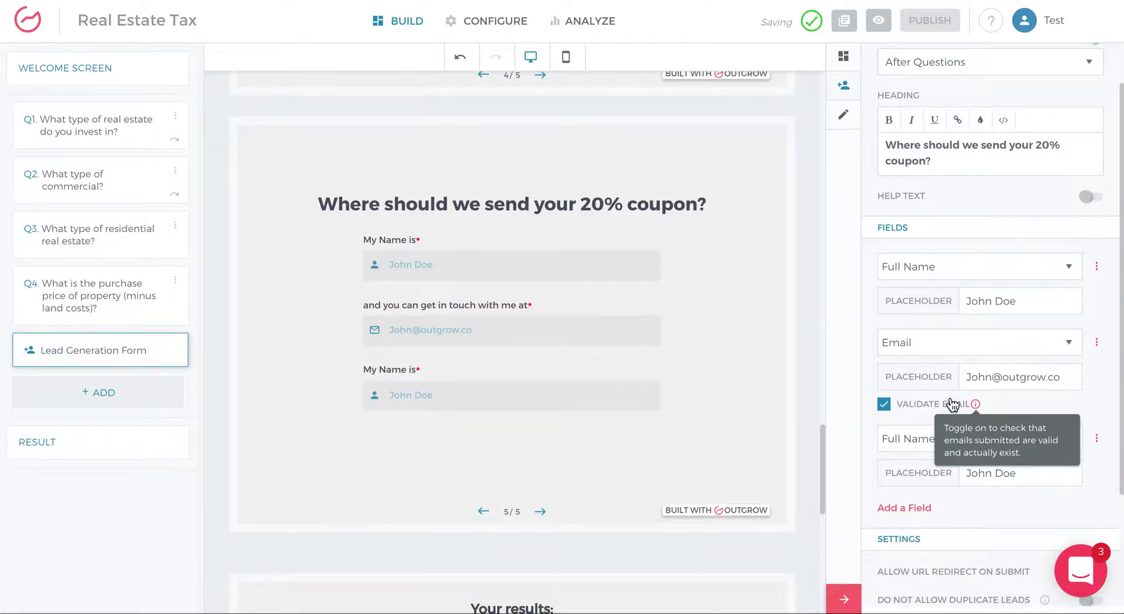
{"action": "scroll", "coordinate": [978, 462], "scroll_direction": "down", "scroll_amount": 2}
{"action": "left_click", "coordinate": [982, 337]}
{"action": "left_click", "coordinate": [999, 368]}
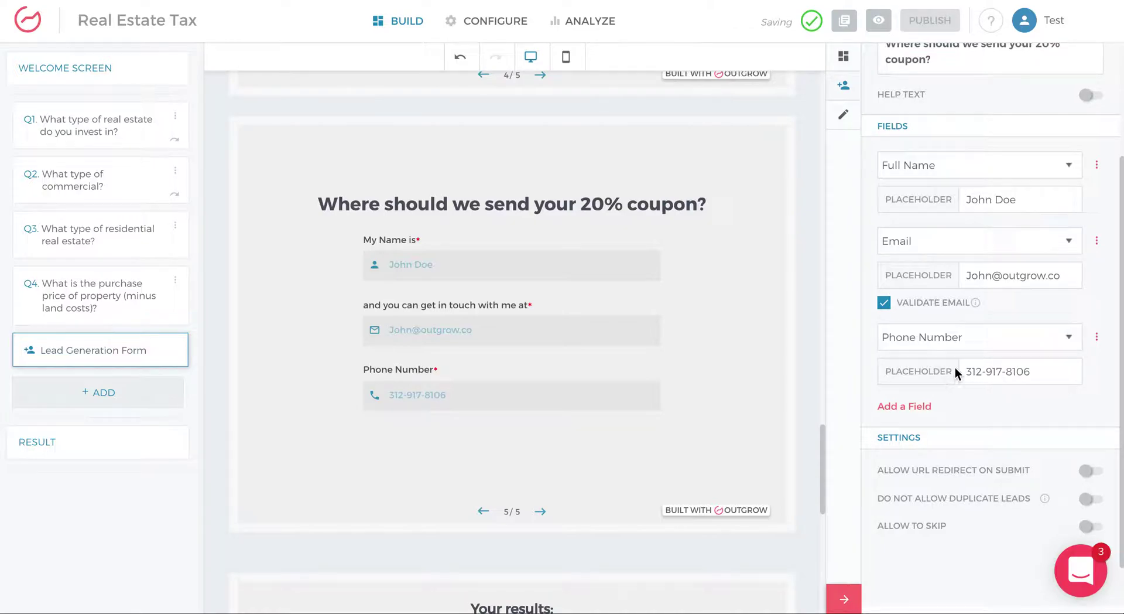
- Delete the Phone Number field from the lead generation form
{"action": "left_click", "coordinate": [1096, 338]}
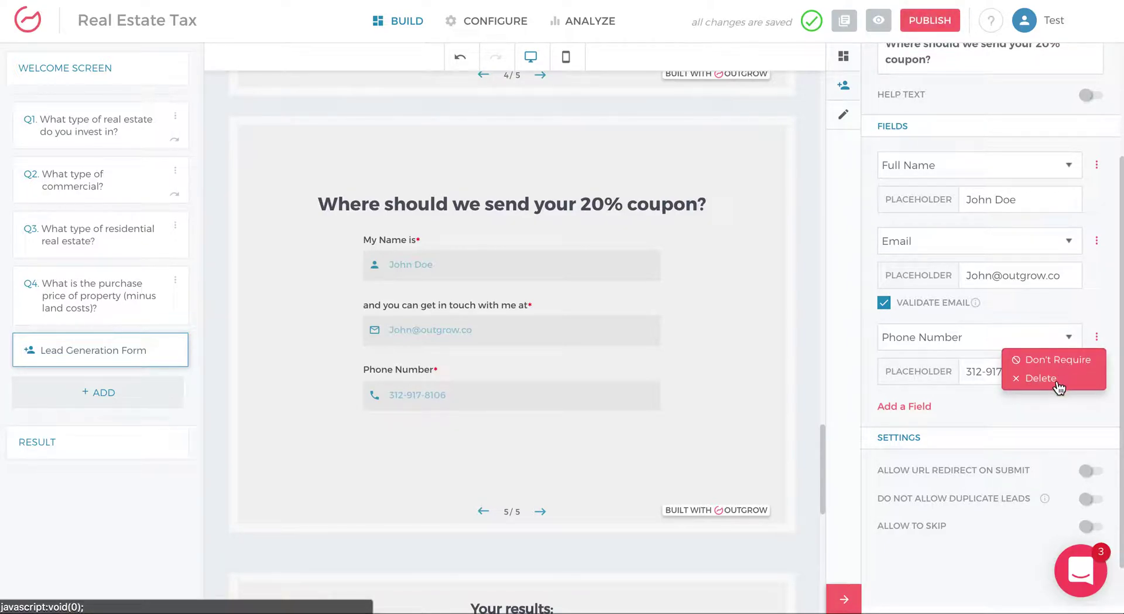
{"action": "left_click", "coordinate": [1056, 385]}
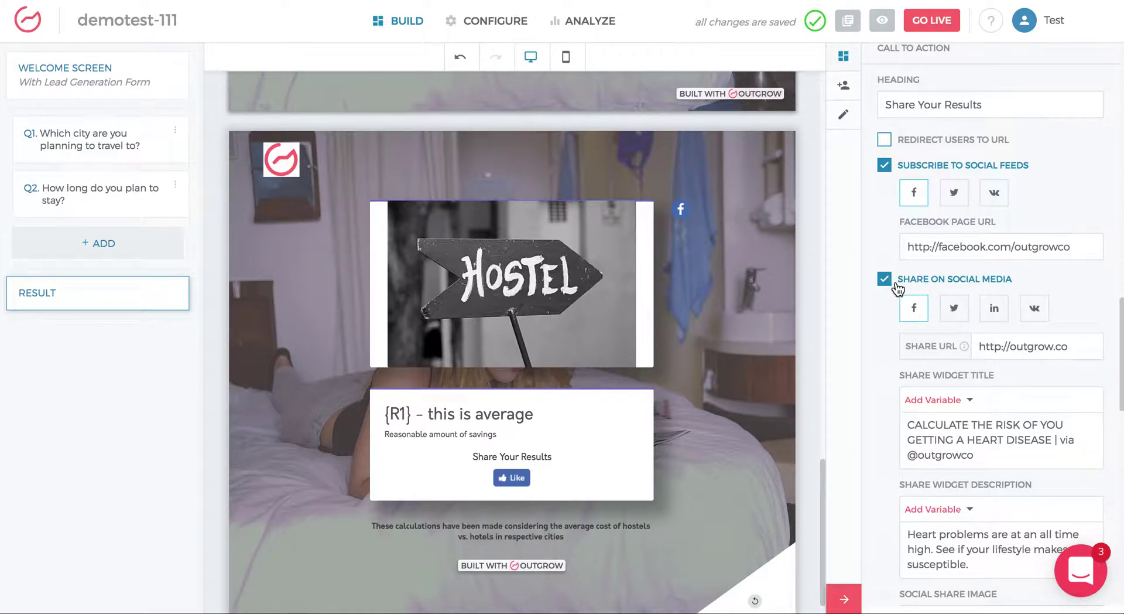
- Review demotest-111's result formula and the messaging and call-to-action settings of its three result conditions
{"action": "scroll", "coordinate": [915, 233], "scroll_direction": "up", "scroll_amount": 1}
{"action": "scroll", "coordinate": [915, 233], "scroll_direction": "up", "scroll_amount": 15}
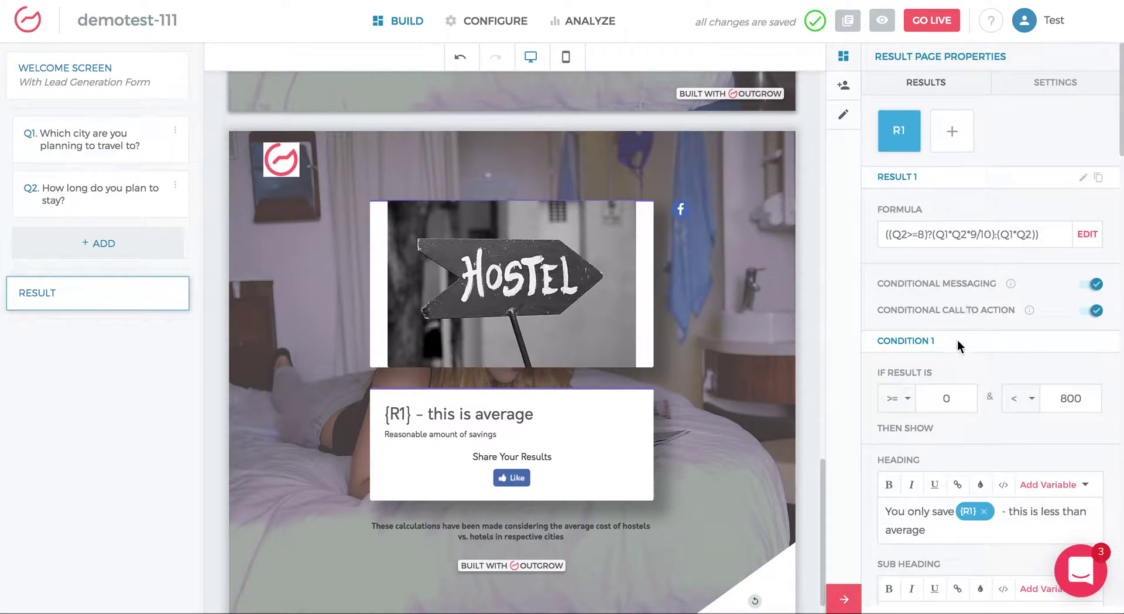
{"action": "scroll", "coordinate": [970, 351], "scroll_direction": "down", "scroll_amount": 10}
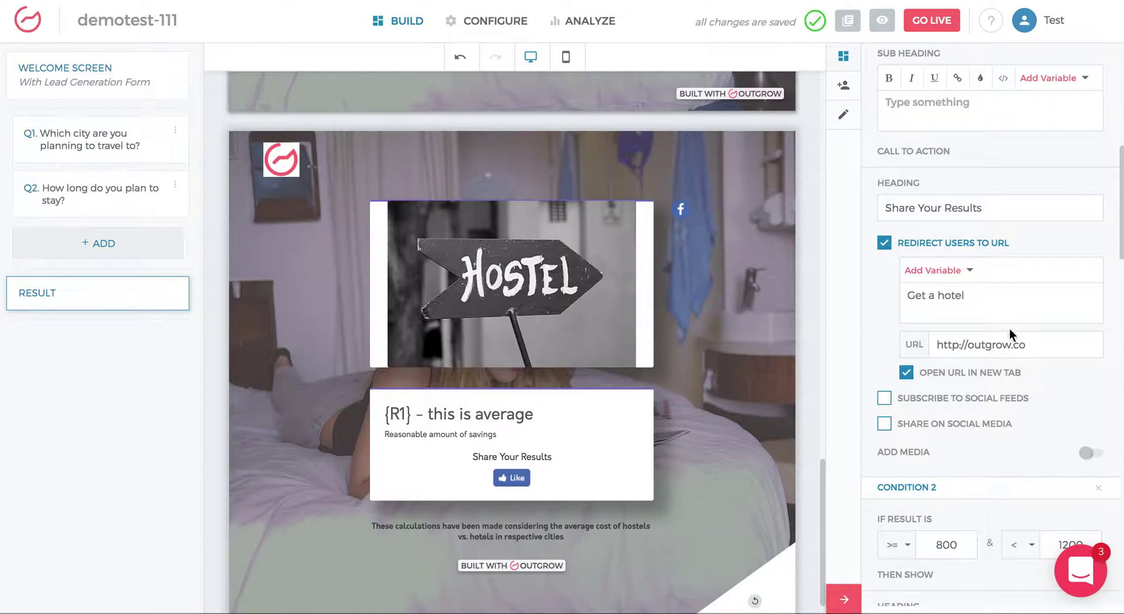
{"action": "scroll", "coordinate": [965, 349], "scroll_direction": "down", "scroll_amount": 8}
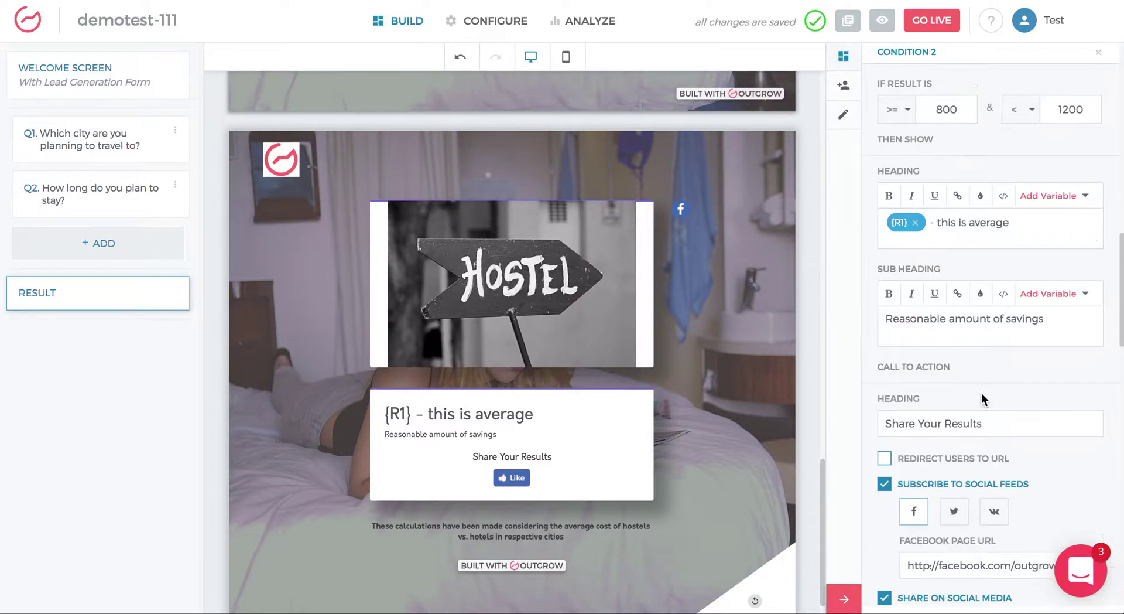
{"action": "scroll", "coordinate": [966, 356], "scroll_direction": "down", "scroll_amount": 10}
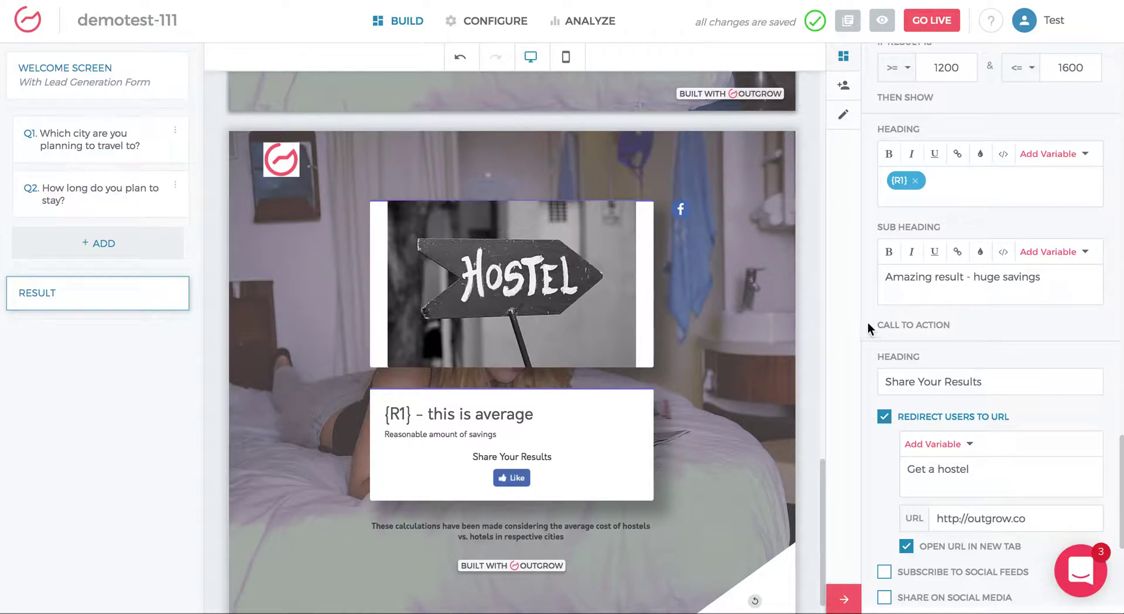
- Enable sharing on social media in Condition 3's call to action
{"action": "left_click_drag", "start_coordinate": [947, 325], "coordinate": [931, 182]}
{"action": "scroll", "coordinate": [1006, 397], "scroll_direction": "down", "scroll_amount": 2}
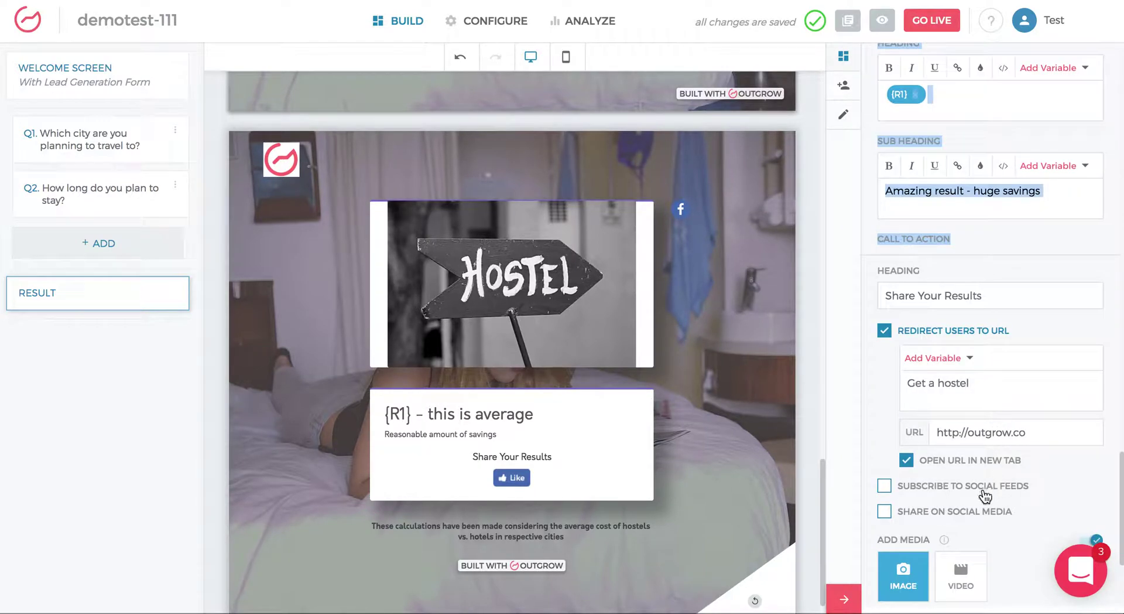
{"action": "left_click", "coordinate": [884, 511]}
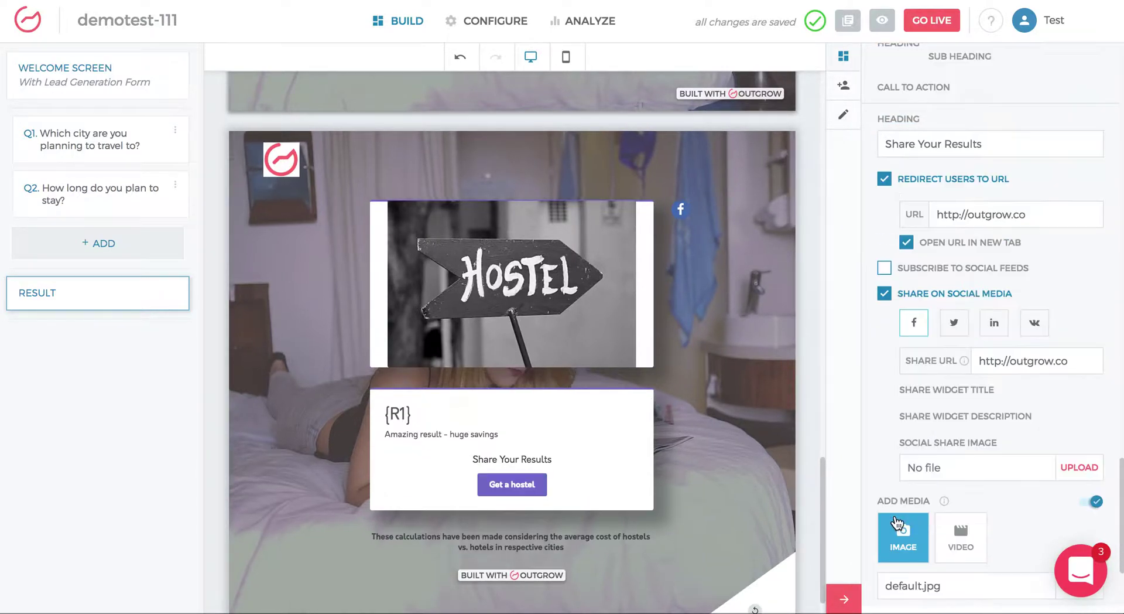
- Copy the live calculator's URL and use it to replace the share URL in Condition 3's social media sharing settings
{"action": "scroll", "coordinate": [1013, 445], "scroll_direction": "down", "scroll_amount": 2}
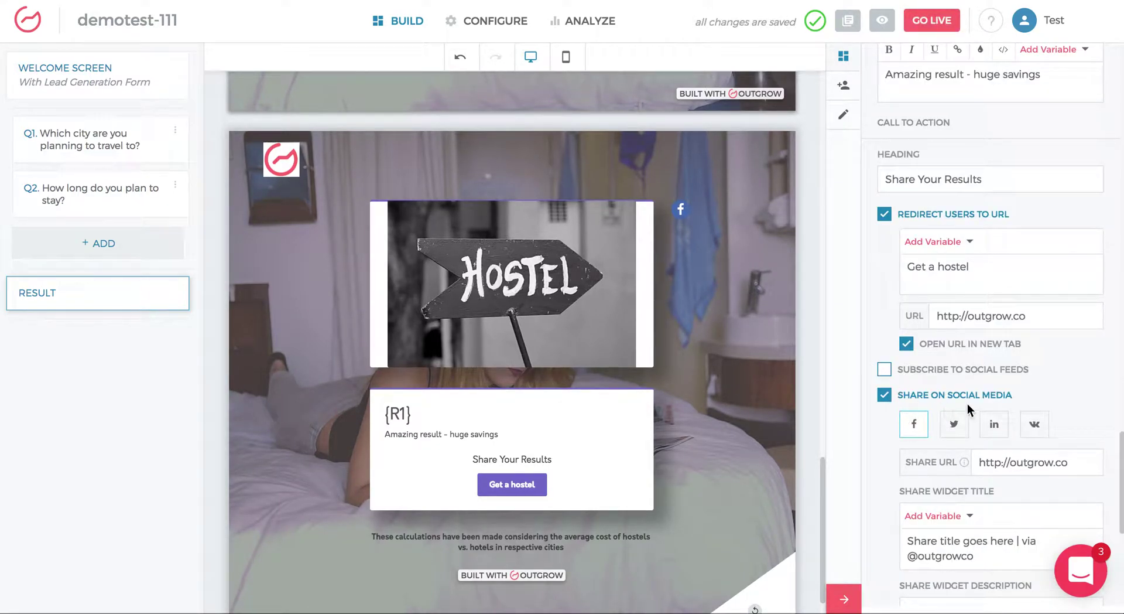
{"action": "scroll", "coordinate": [974, 404], "scroll_direction": "down", "scroll_amount": 1}
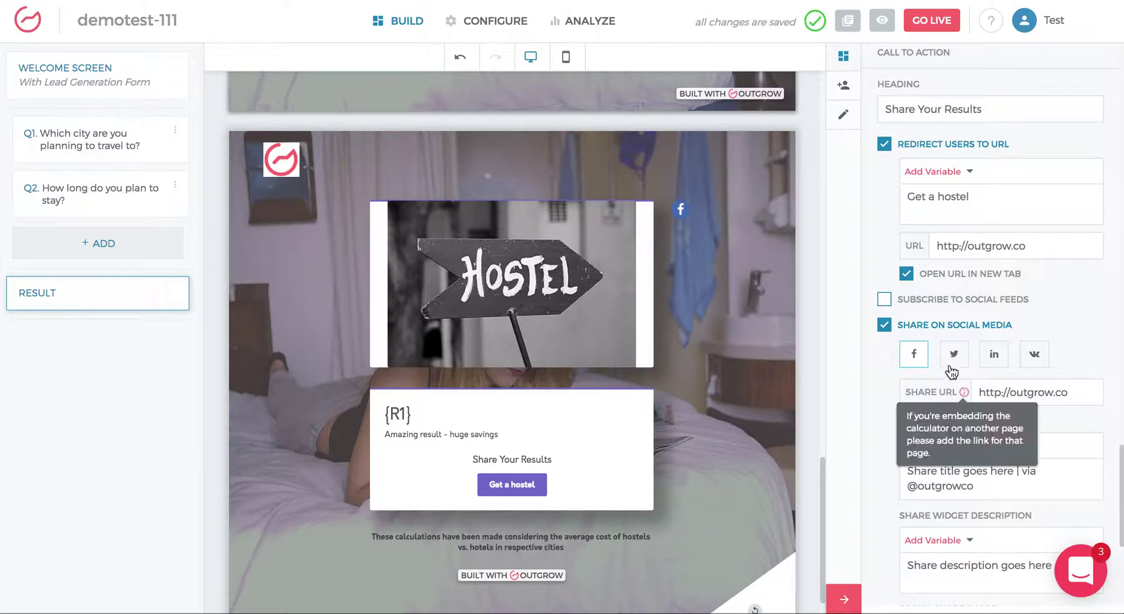
{"action": "scroll", "coordinate": [977, 445], "scroll_direction": "down", "scroll_amount": 1}
{"action": "left_click_drag", "start_coordinate": [986, 370], "coordinate": [1068, 371]}
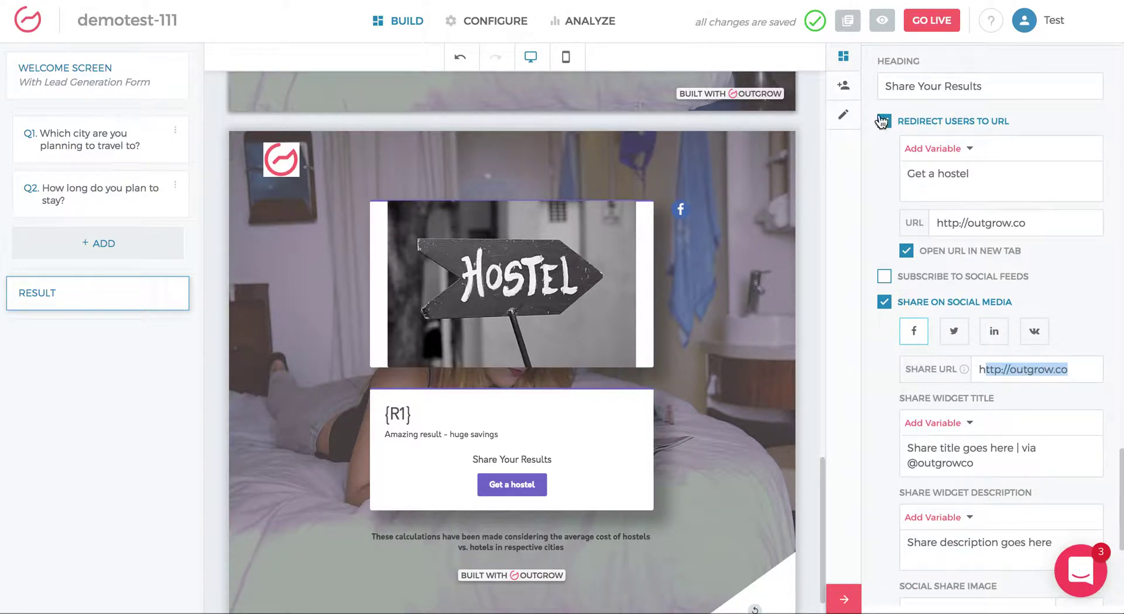
{"action": "left_click", "coordinate": [849, 28]}
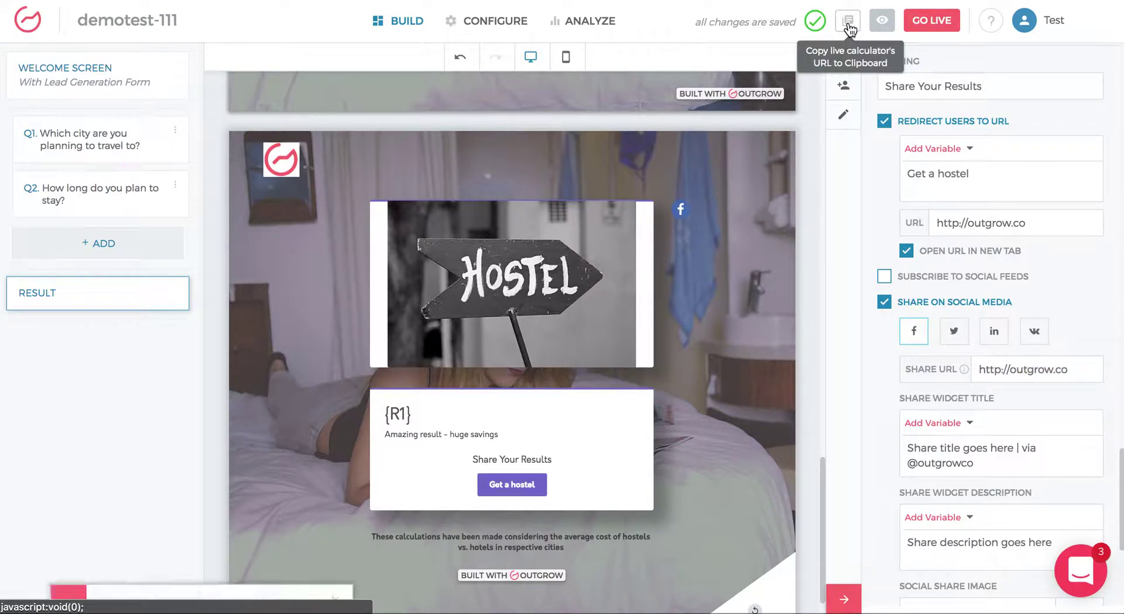
{"action": "triple_click", "coordinate": [1010, 369]}
{"action": "key", "text": "ctrl+v"}
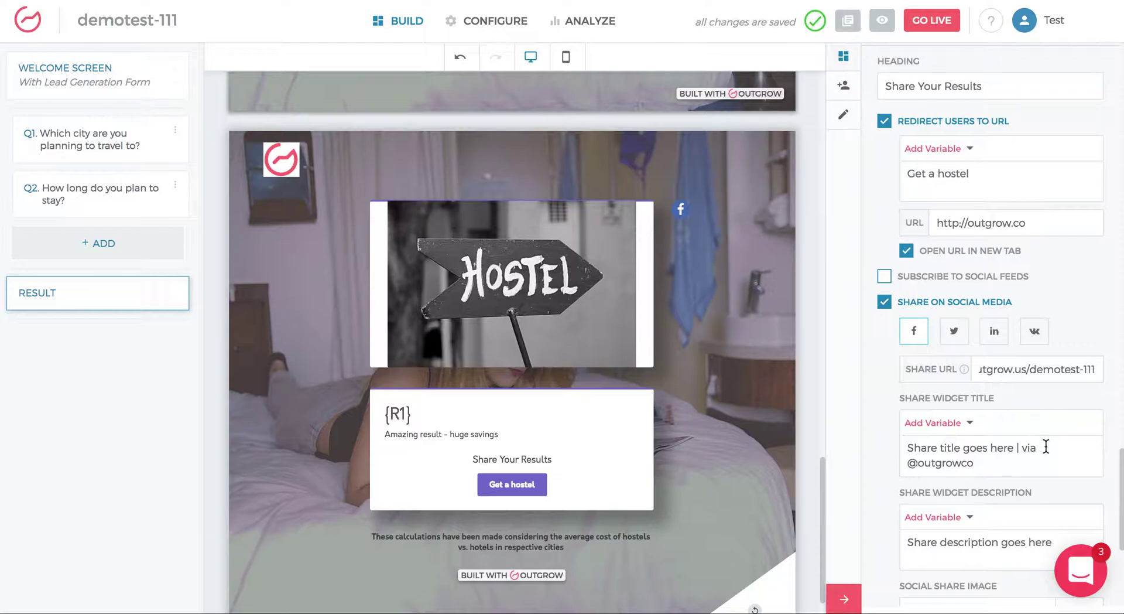
- Examine the share widget title, share description and social share image settings of Condition 3
{"action": "scroll", "coordinate": [1013, 462], "scroll_direction": "down", "scroll_amount": 1}
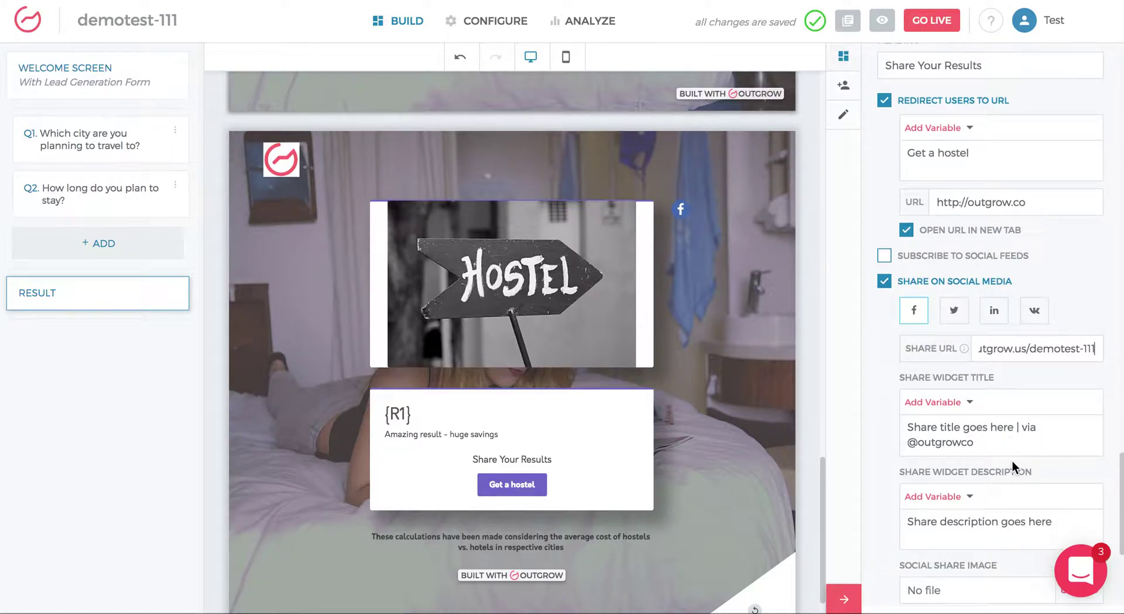
{"action": "left_click", "coordinate": [982, 447]}
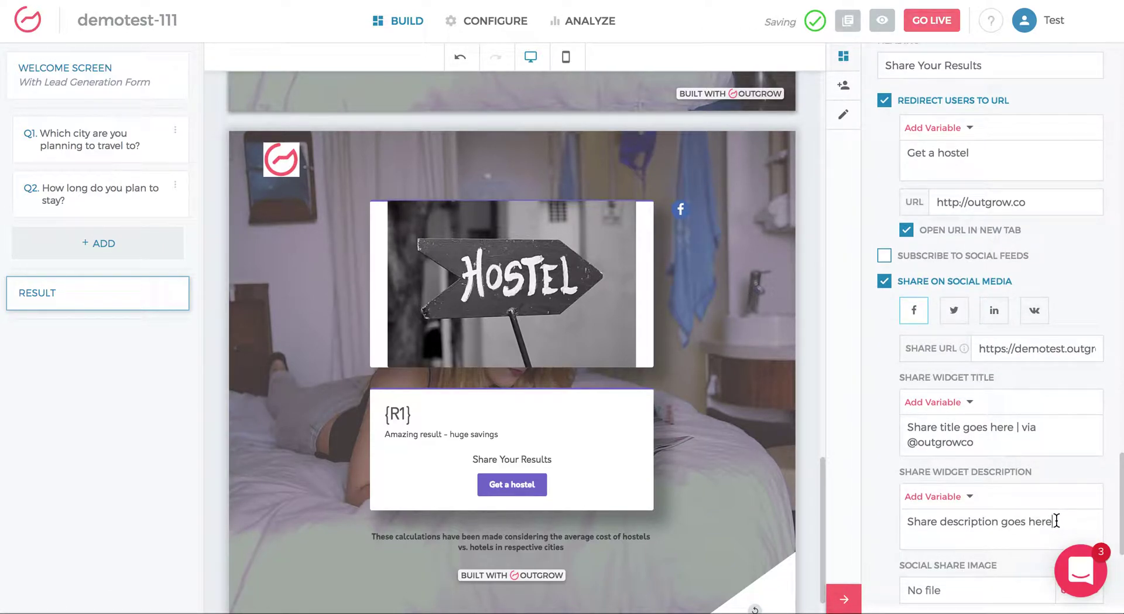
{"action": "scroll", "coordinate": [1054, 520], "scroll_direction": "down", "scroll_amount": 2}
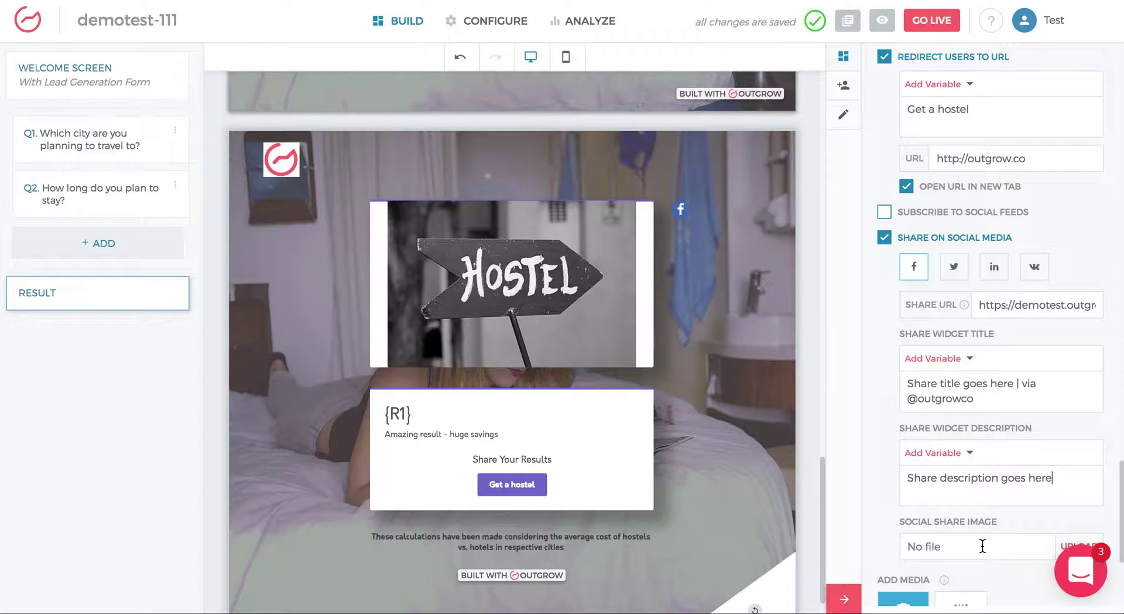
- Add Twitter to the social networks on which Condition 3's result can be shared
{"action": "scroll", "coordinate": [996, 477], "scroll_direction": "down", "scroll_amount": 10}
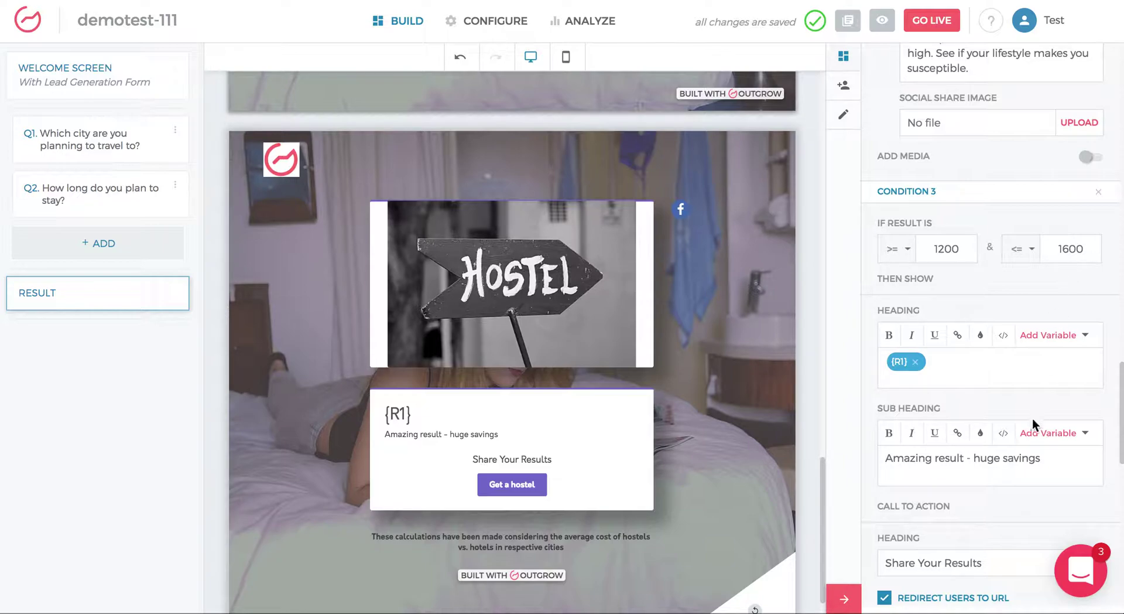
{"action": "scroll", "coordinate": [1033, 425], "scroll_direction": "down", "scroll_amount": 2}
{"action": "scroll", "coordinate": [1031, 422], "scroll_direction": "down", "scroll_amount": 10}
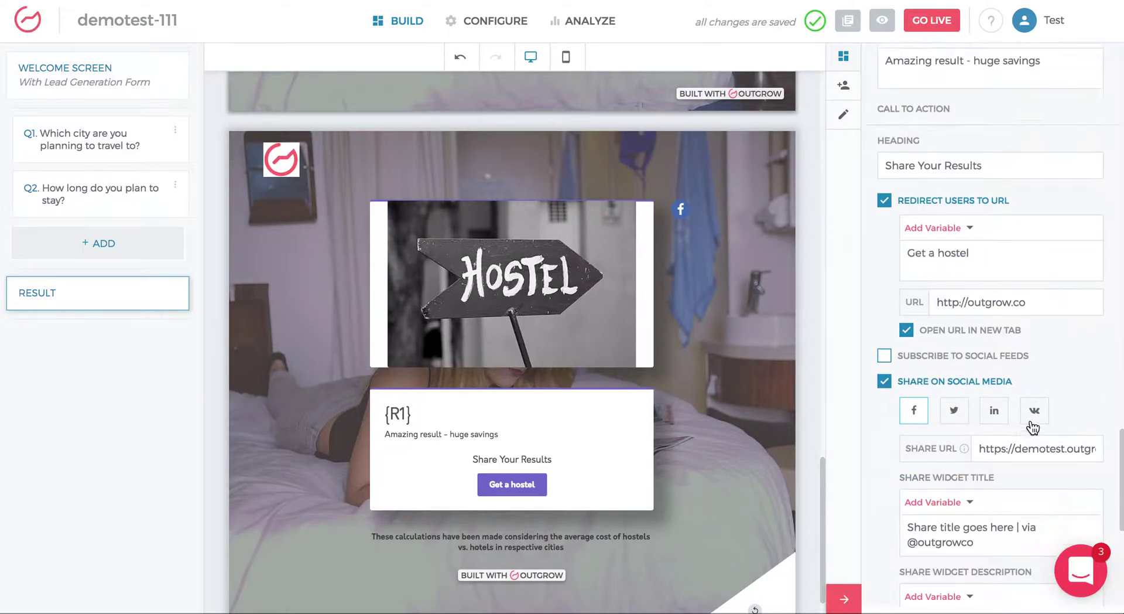
{"action": "scroll", "coordinate": [1001, 564], "scroll_direction": "down", "scroll_amount": 1}
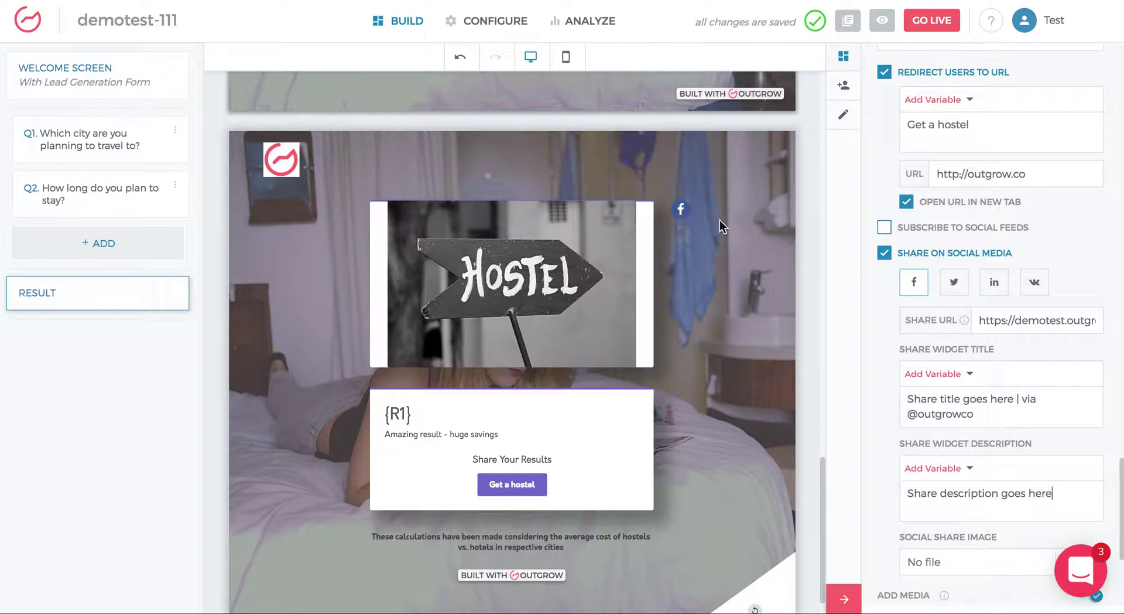
{"action": "left_click", "coordinate": [954, 282]}
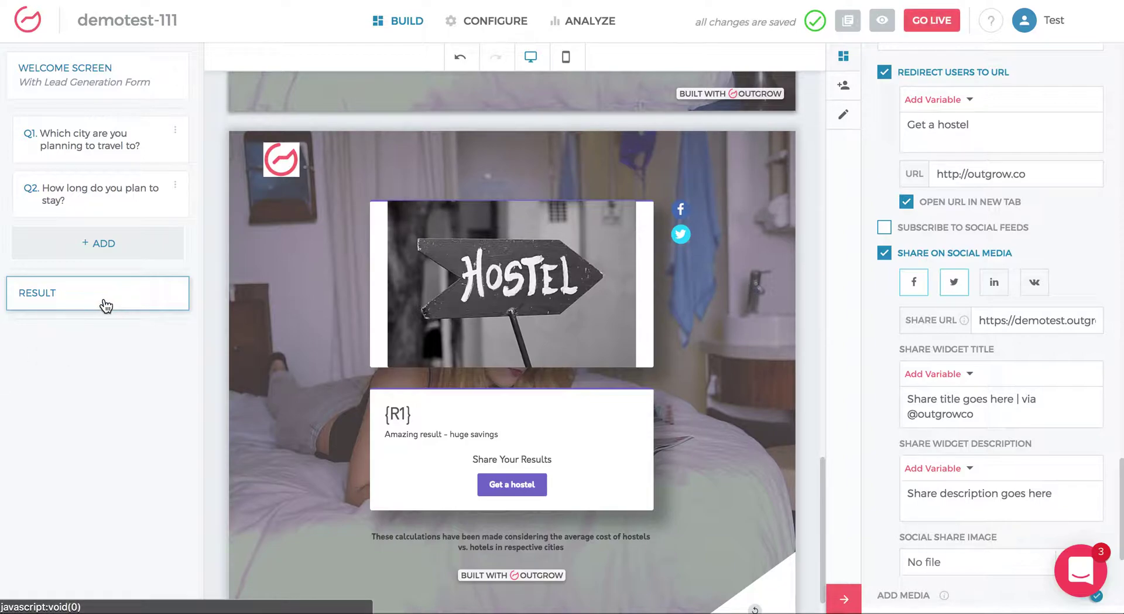
- Compare the social sharing and media settings of Condition 2 with those of Condition 3
{"action": "scroll", "coordinate": [955, 234], "scroll_direction": "up", "scroll_amount": 20}
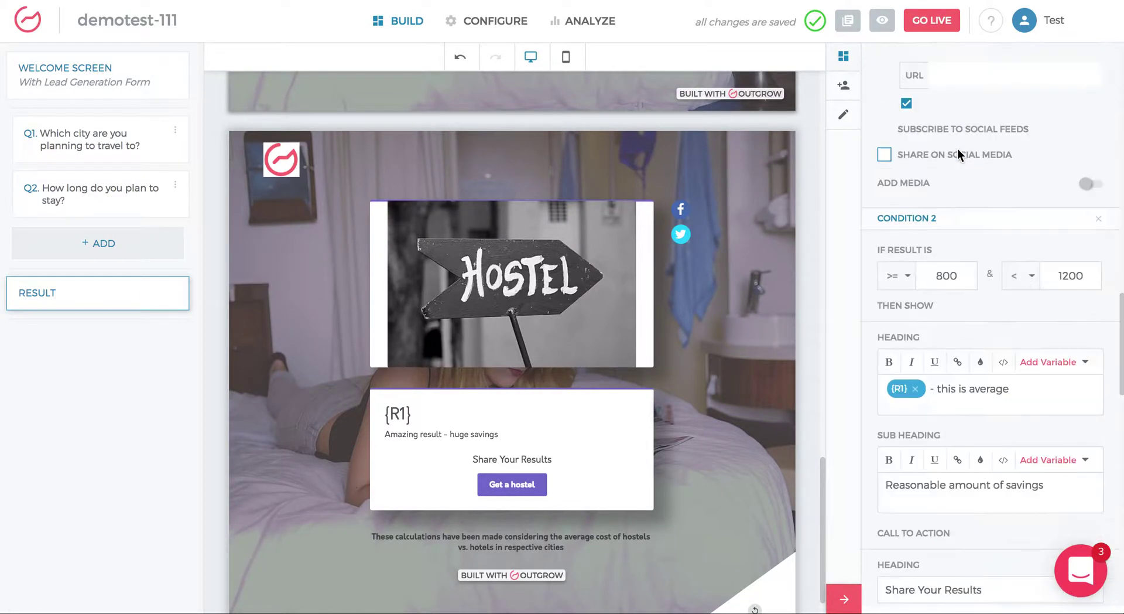
{"action": "scroll", "coordinate": [978, 234], "scroll_direction": "down", "scroll_amount": 15}
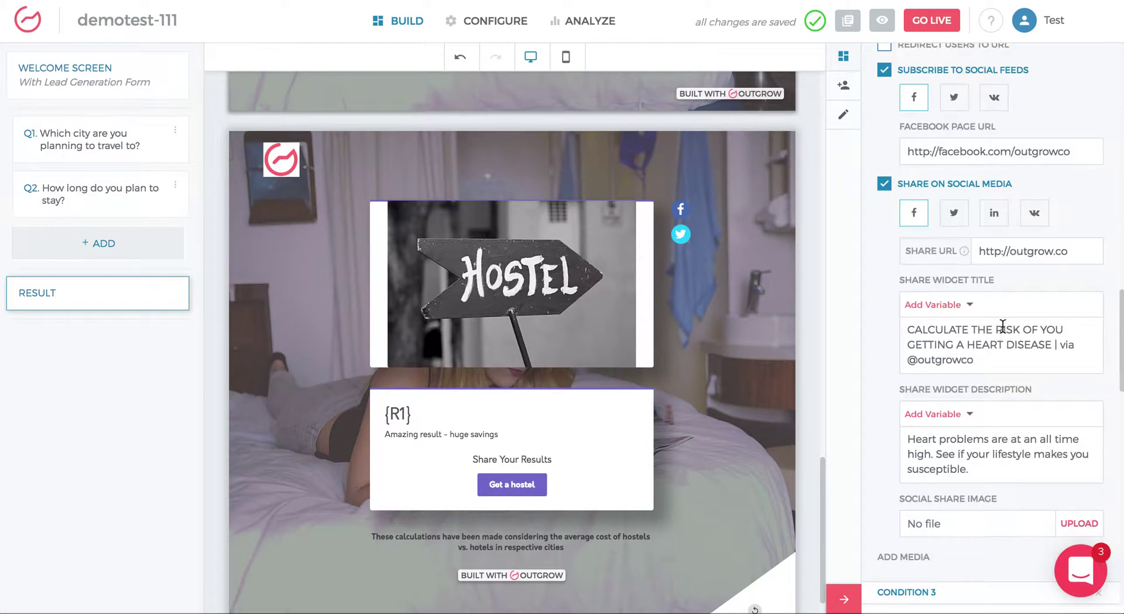
{"action": "scroll", "coordinate": [984, 350], "scroll_direction": "down", "scroll_amount": 5}
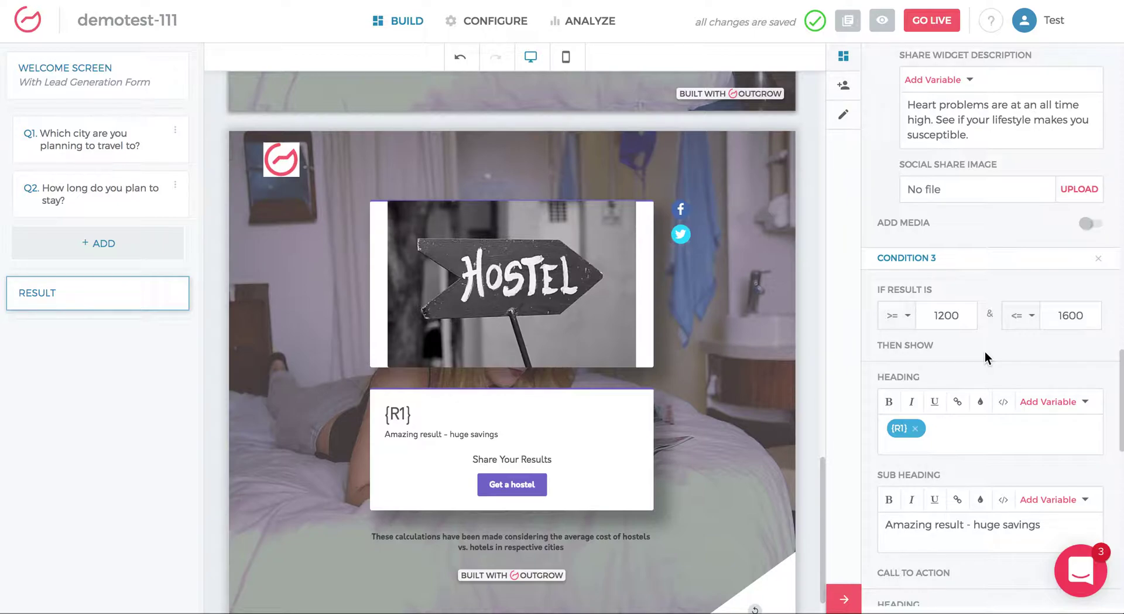
{"action": "scroll", "coordinate": [1052, 382], "scroll_direction": "down", "scroll_amount": 10}
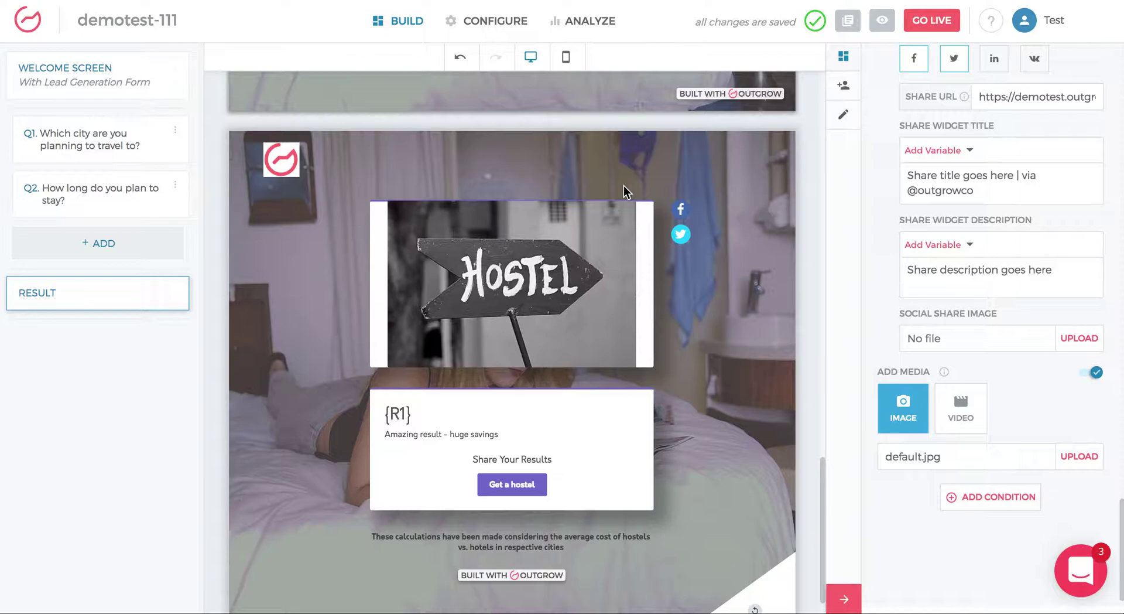
- Copy the live calculator's URL again and open the calculator's SEO settings
{"action": "left_click", "coordinate": [848, 23]}
{"action": "left_click", "coordinate": [499, 27]}
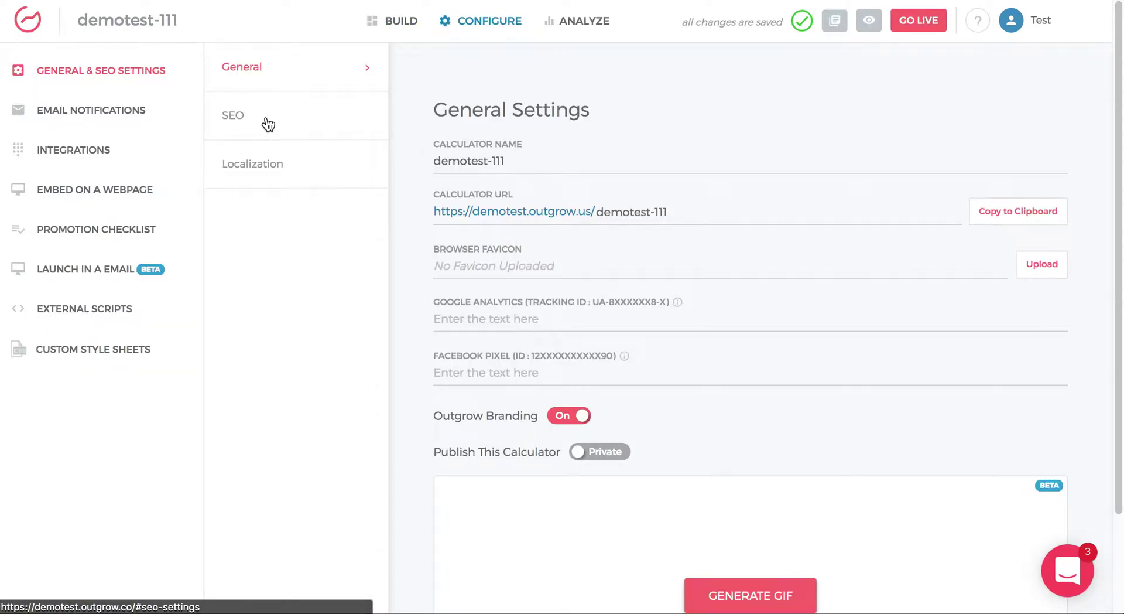
{"action": "left_click", "coordinate": [240, 124]}
- Examine the SEO title, meta description and the Google and Facebook previews, highlighting part of the Facebook preview's title
{"action": "scroll", "coordinate": [764, 287], "scroll_direction": "down", "scroll_amount": 1}
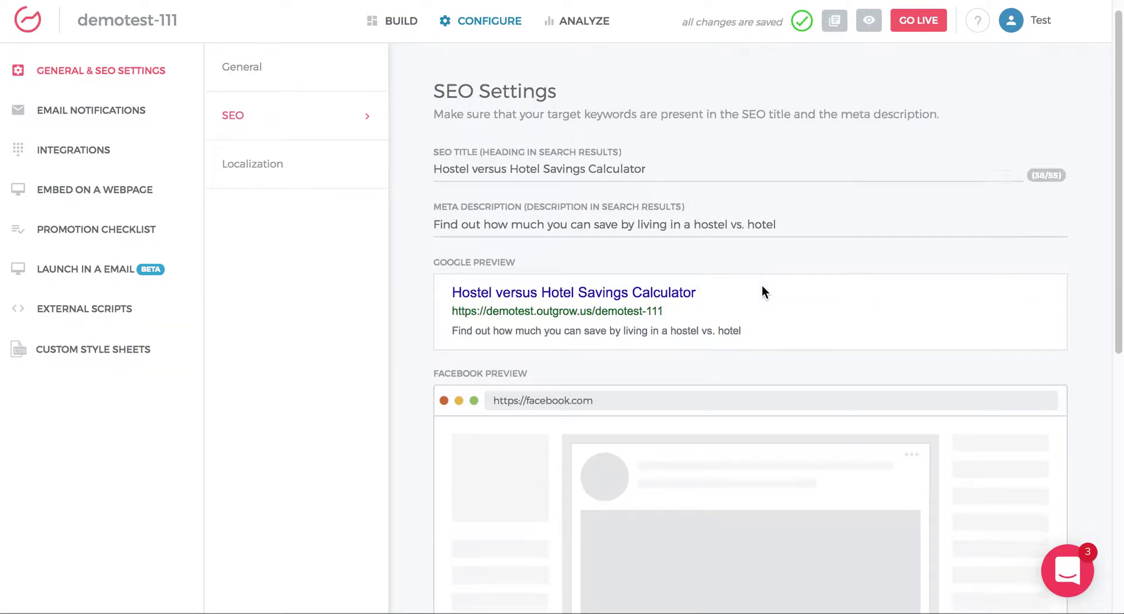
{"action": "scroll", "coordinate": [763, 287], "scroll_direction": "down", "scroll_amount": 7}
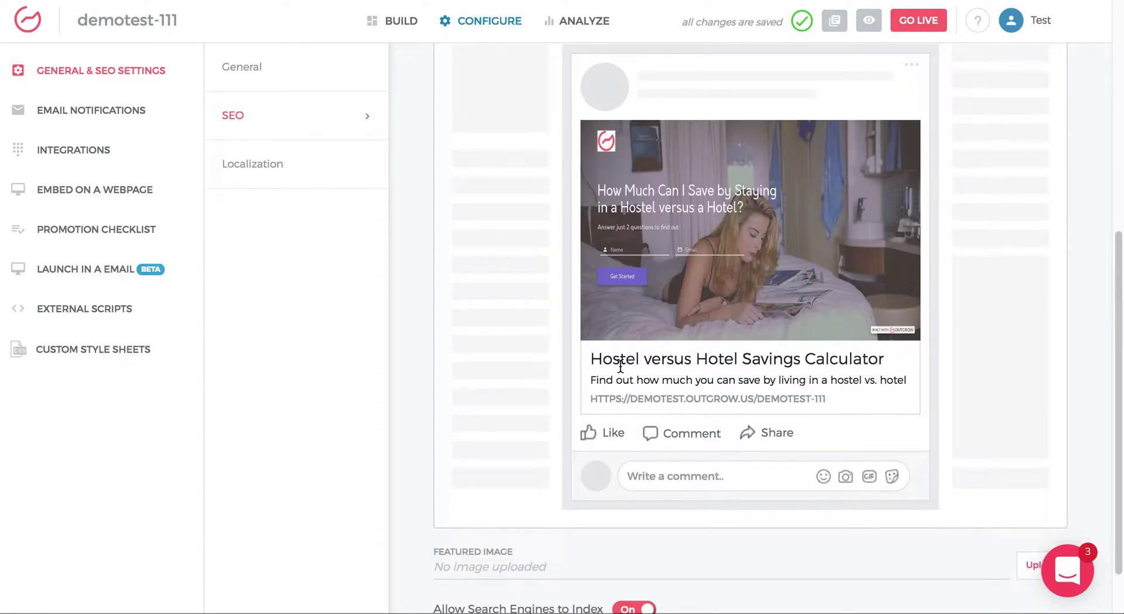
{"action": "scroll", "coordinate": [673, 360], "scroll_direction": "up", "scroll_amount": 1}
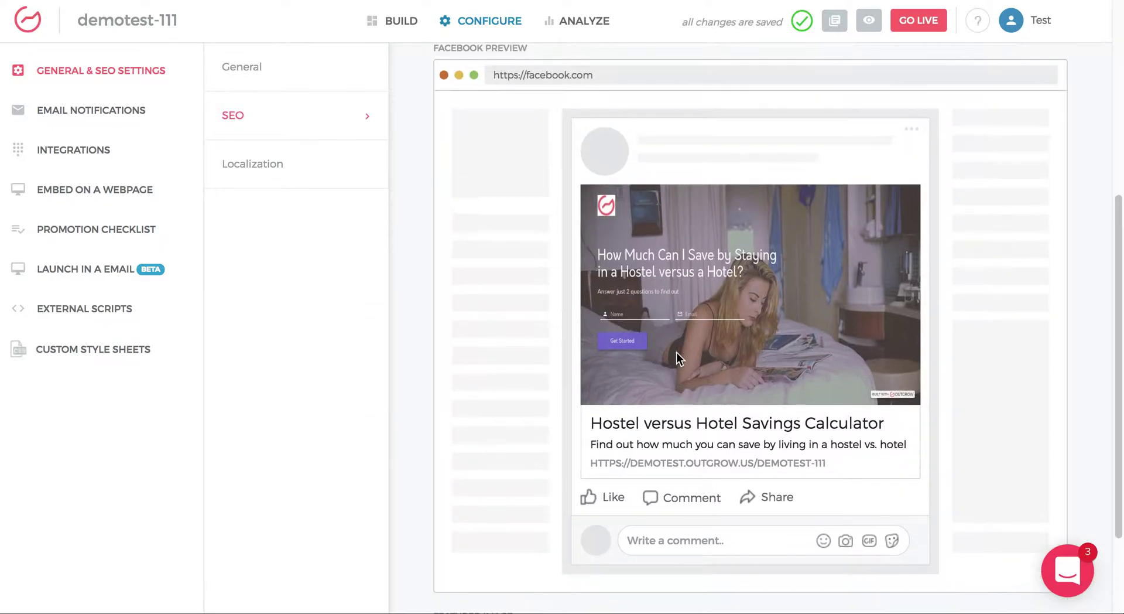
{"action": "scroll", "coordinate": [679, 360], "scroll_direction": "up", "scroll_amount": 1}
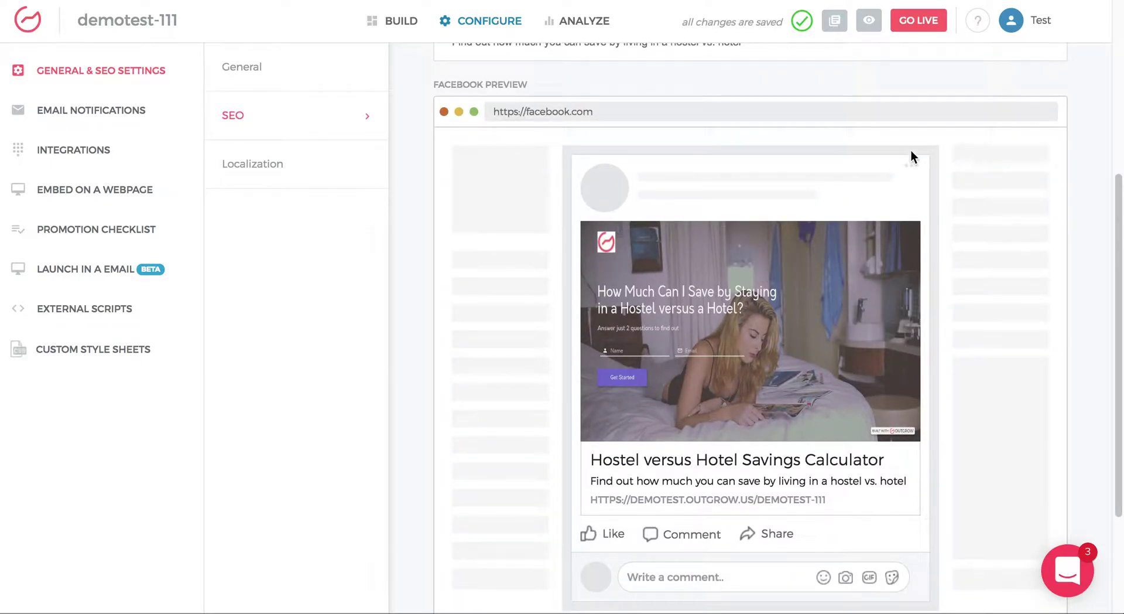
{"action": "scroll", "coordinate": [800, 384], "scroll_direction": "down", "scroll_amount": 1}
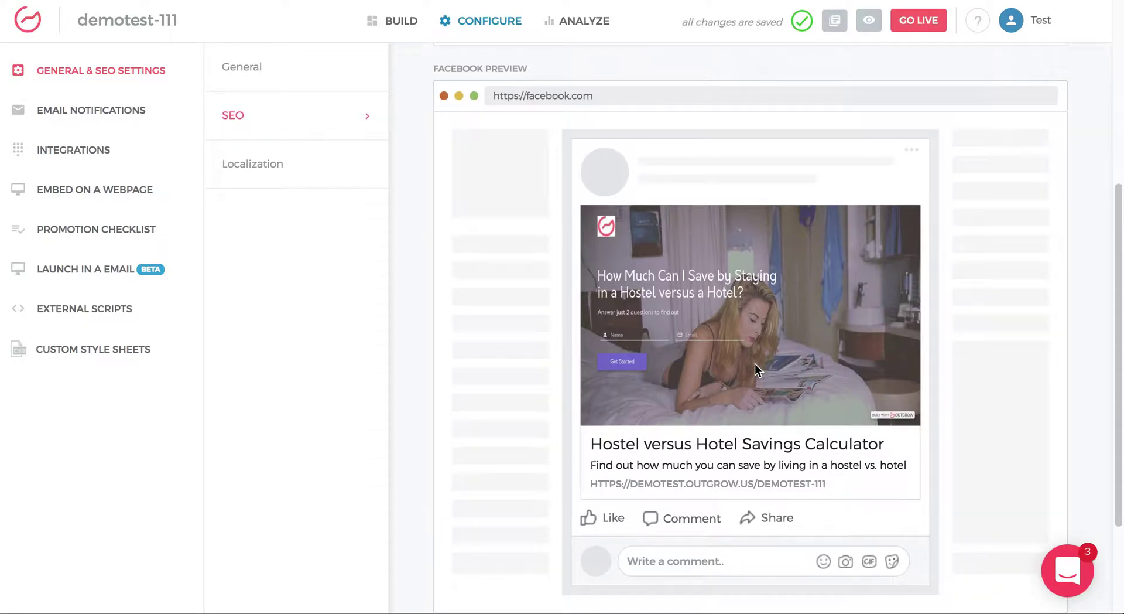
{"action": "left_click_drag", "start_coordinate": [622, 450], "coordinate": [832, 445]}
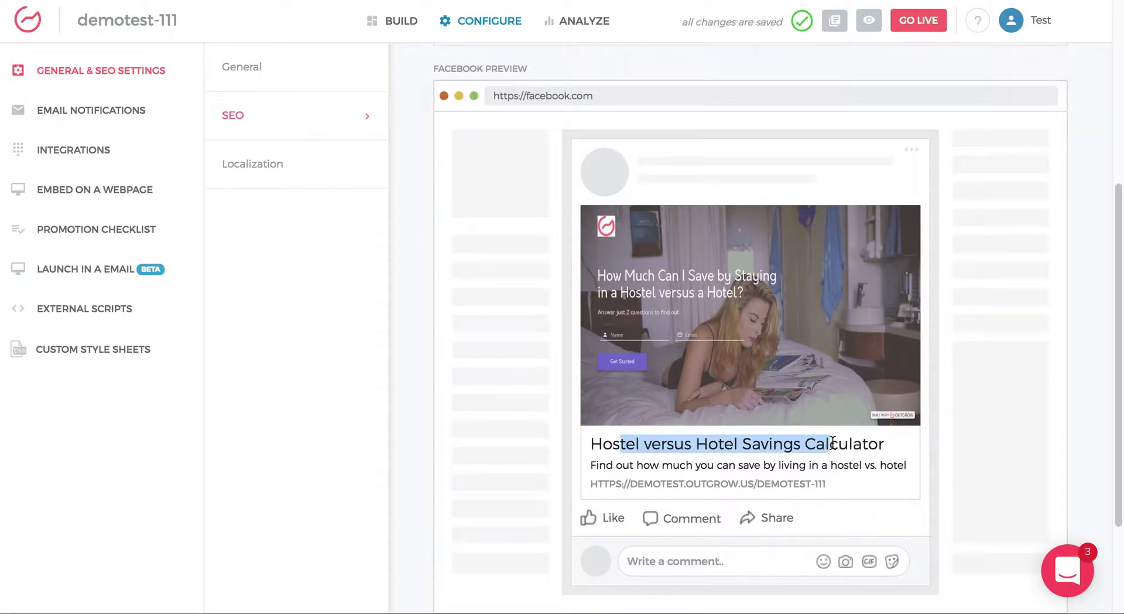
- Look over the Facebook preview and the featured image upload sources in the SEO settings, closing the upload dialog without choosing a file
{"action": "left_click", "coordinate": [832, 445]}
{"action": "left_click", "coordinate": [817, 464]}
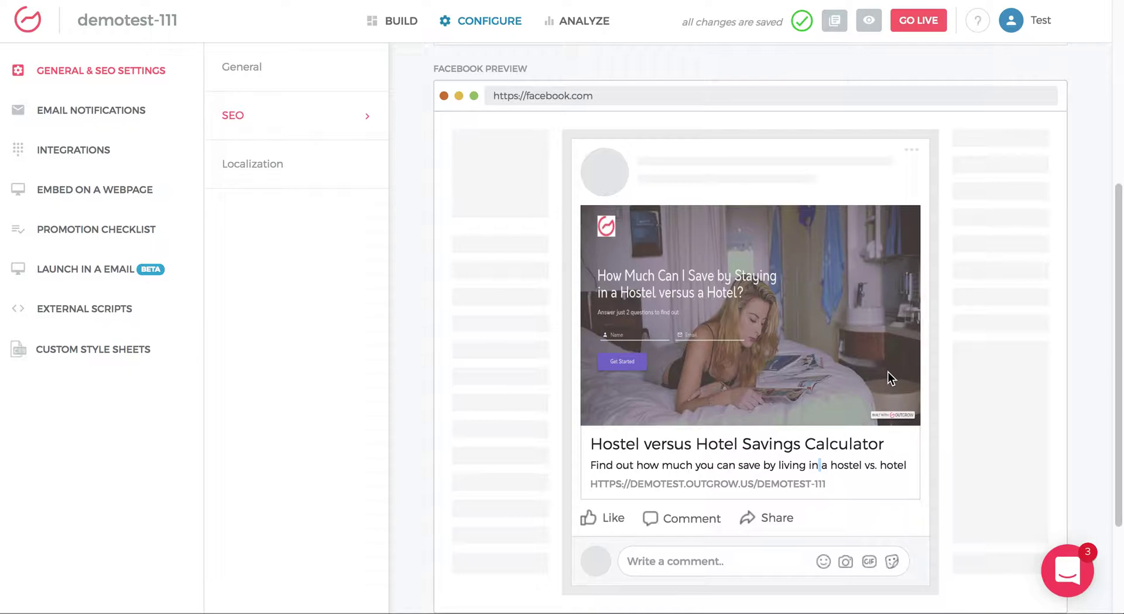
{"action": "scroll", "coordinate": [883, 383], "scroll_direction": "down", "scroll_amount": 3}
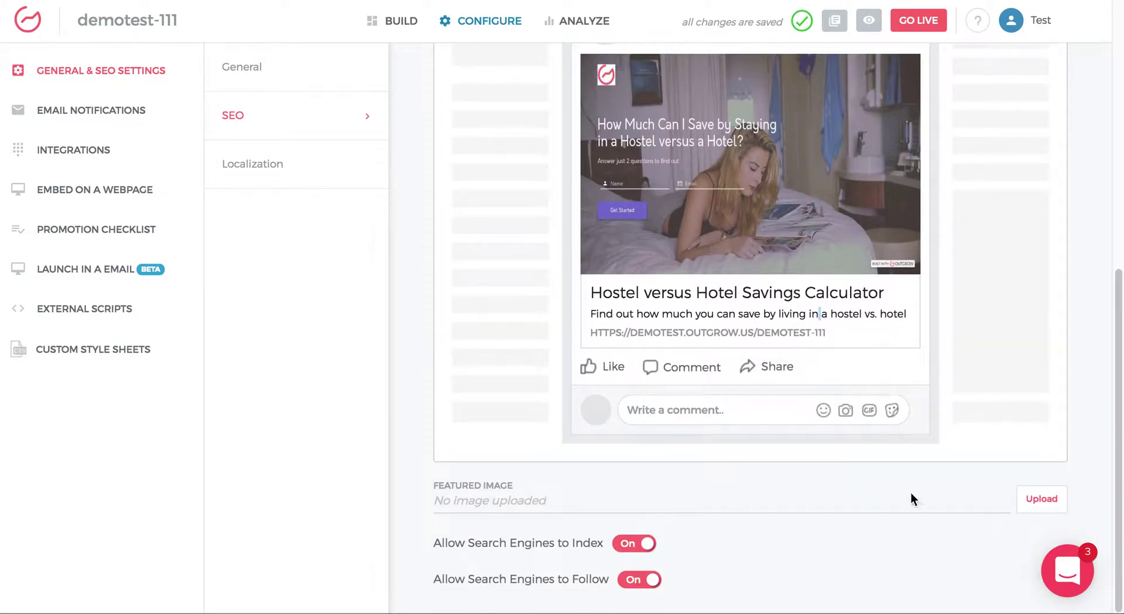
{"action": "left_click_drag", "start_coordinate": [424, 491], "coordinate": [496, 483]}
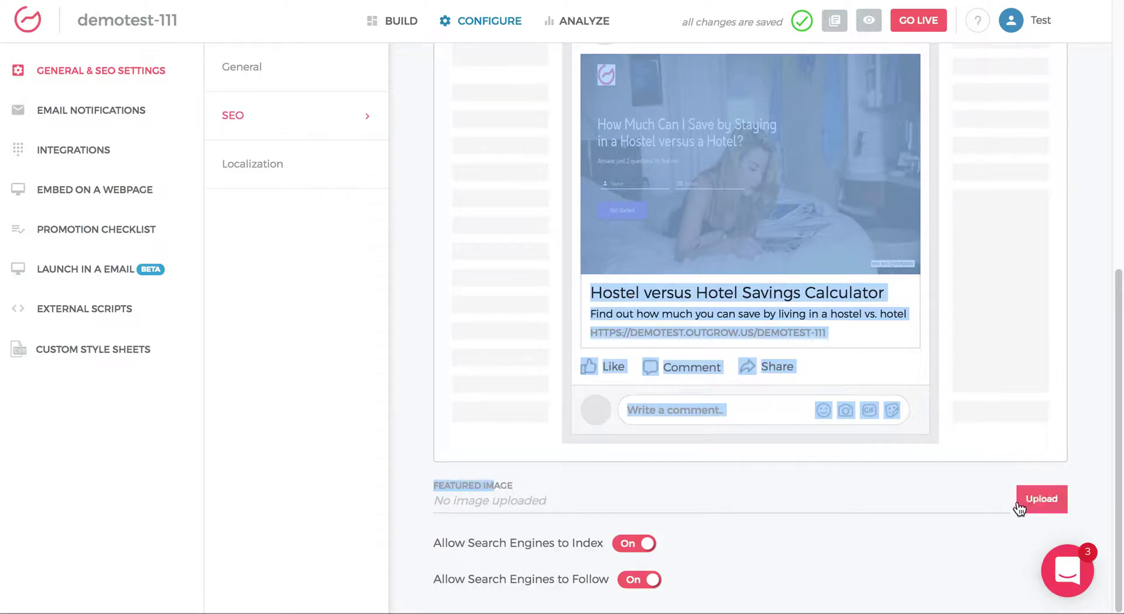
{"action": "left_click", "coordinate": [1045, 503]}
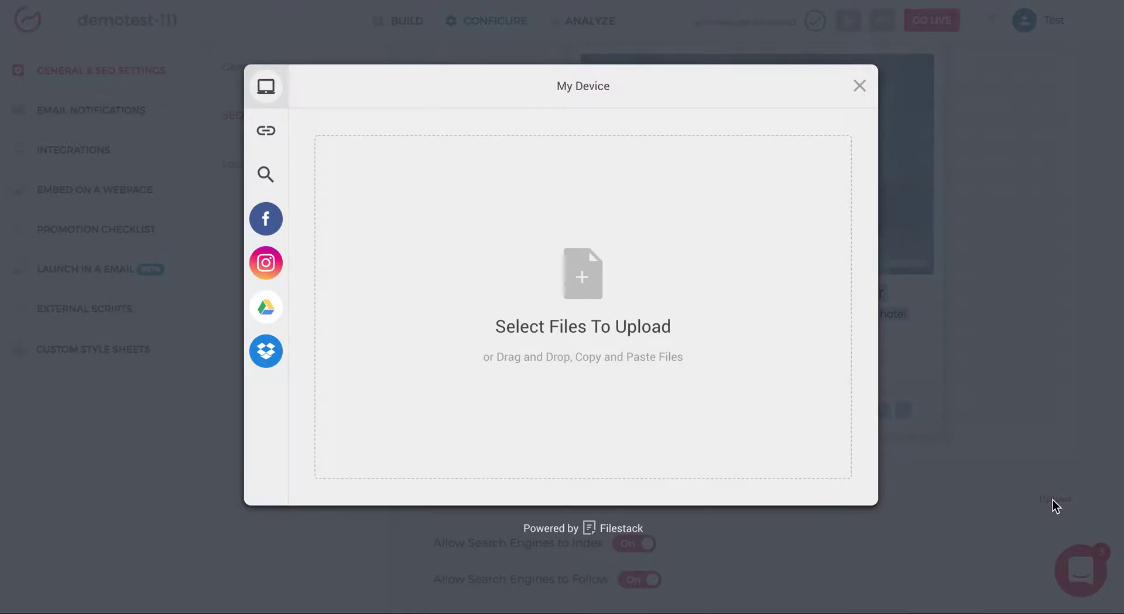
{"action": "mouse_move", "coordinate": [266, 293]}
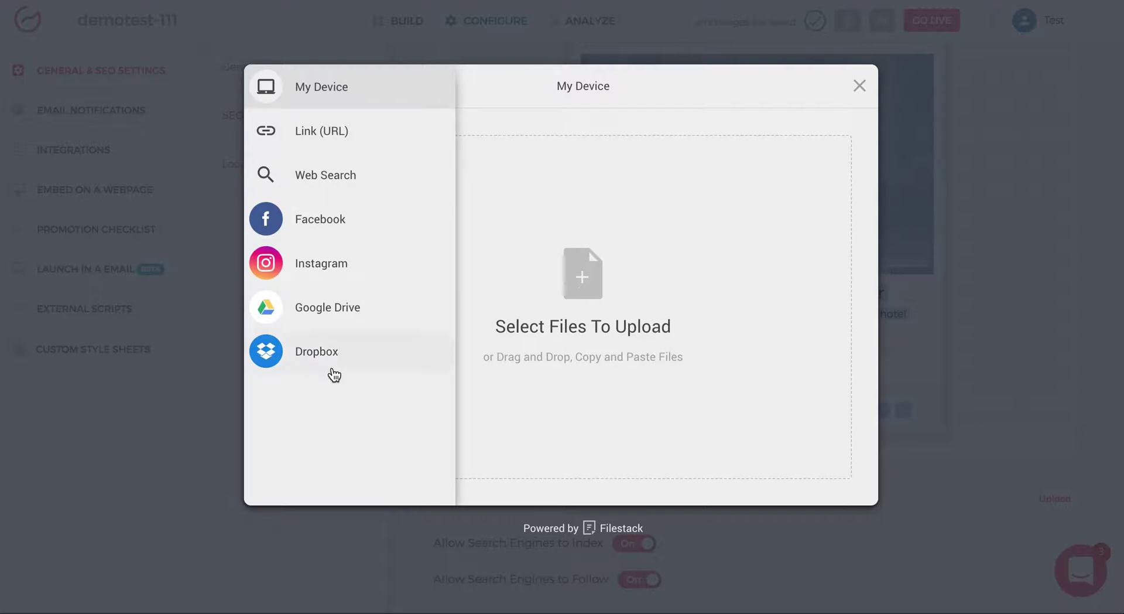
{"action": "key", "text": "Escape"}
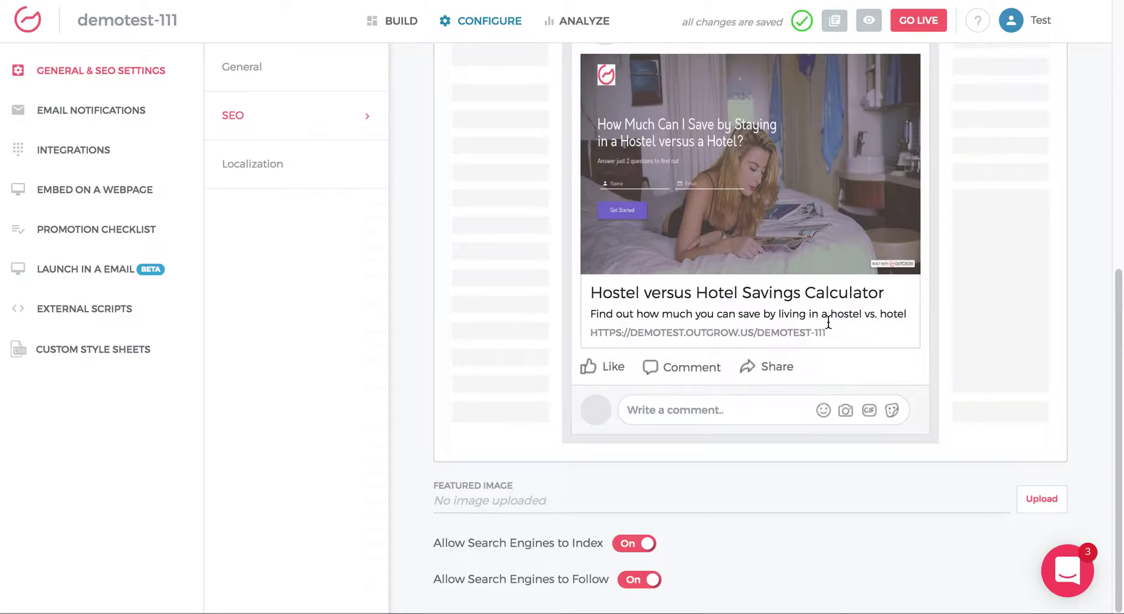
{"action": "scroll", "coordinate": [866, 328], "scroll_direction": "up", "scroll_amount": 2}
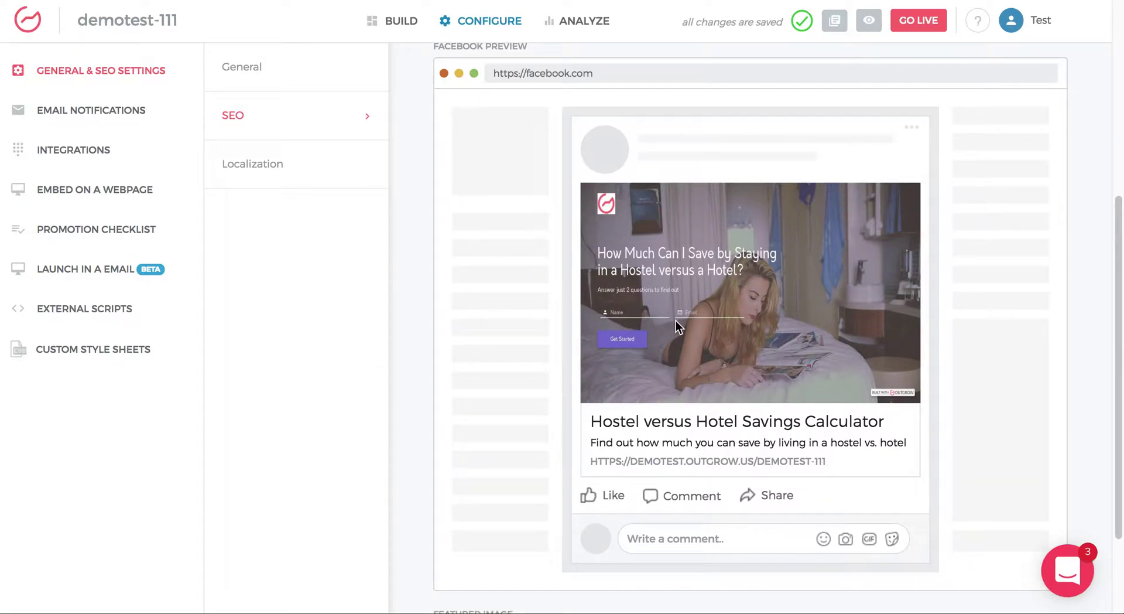
{"action": "scroll", "coordinate": [677, 322], "scroll_direction": "down", "scroll_amount": 2}
{"action": "scroll", "coordinate": [677, 322], "scroll_direction": "up", "scroll_amount": 7}
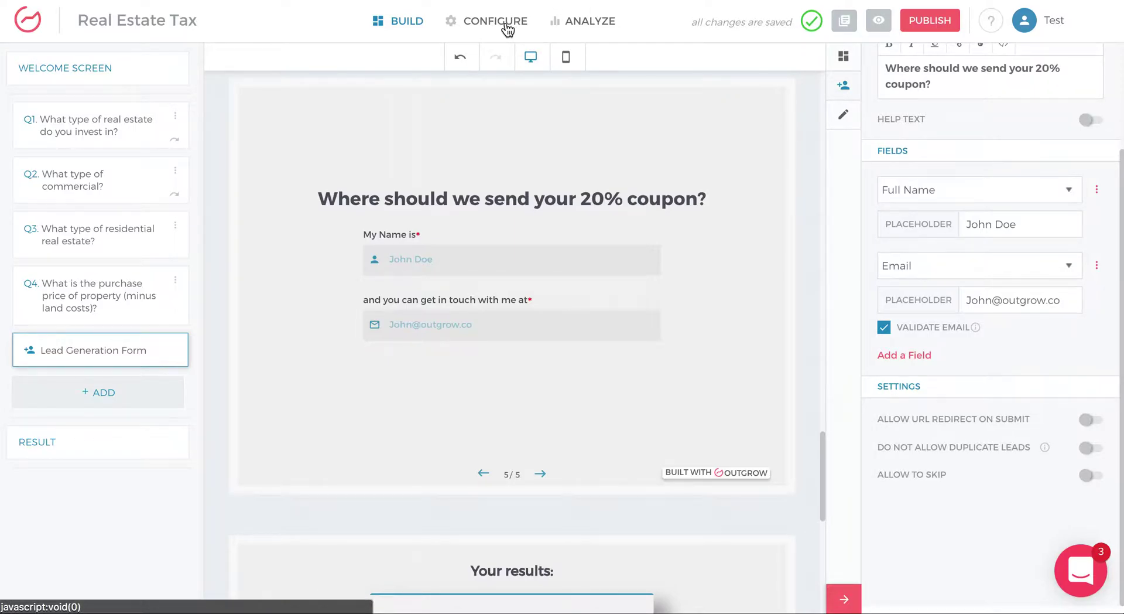
- Turn on the custom email to leads in the Real Estate Tax calculator's email notifications and inspect its message text
{"action": "left_click", "coordinate": [507, 29]}
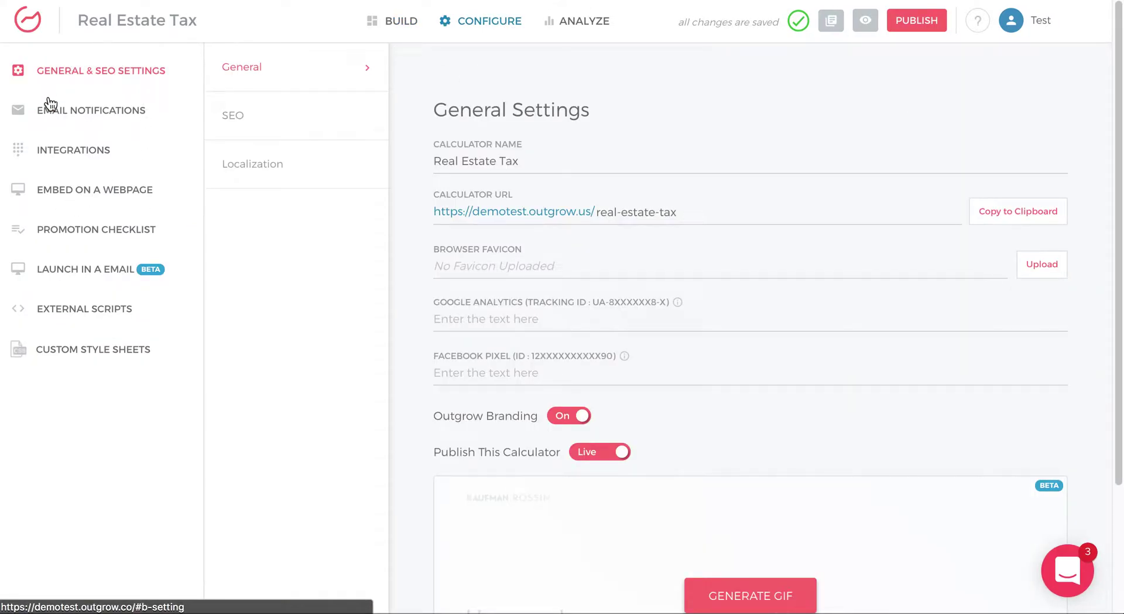
{"action": "left_click", "coordinate": [109, 119]}
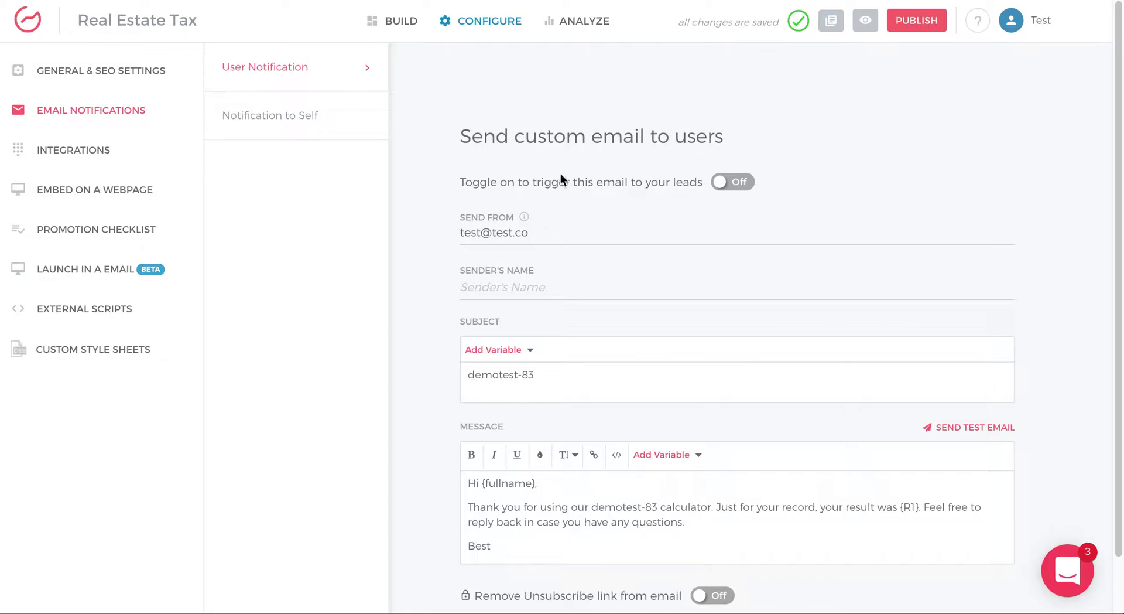
{"action": "left_click", "coordinate": [724, 186]}
{"action": "scroll", "coordinate": [712, 315], "scroll_direction": "down", "scroll_amount": 1}
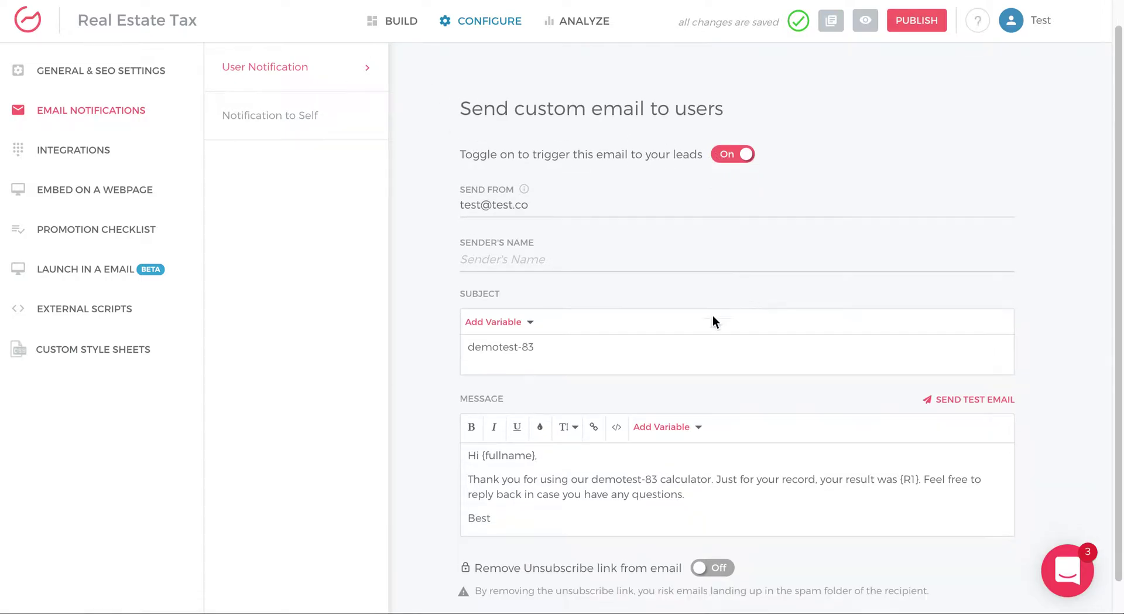
{"action": "triple_click", "coordinate": [671, 494]}
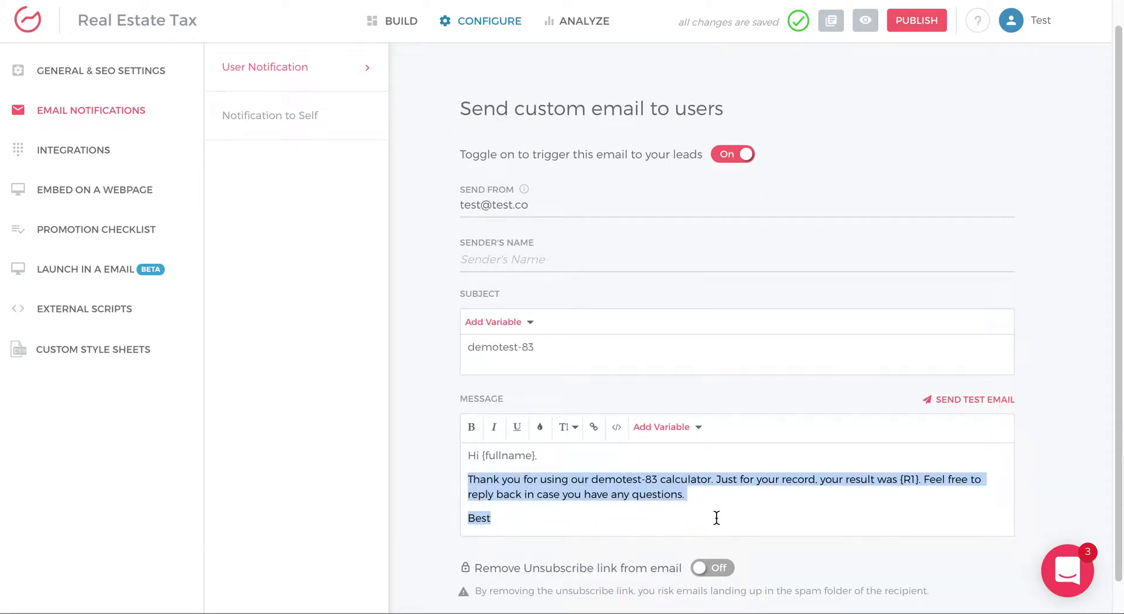
{"action": "left_click", "coordinate": [731, 495]}
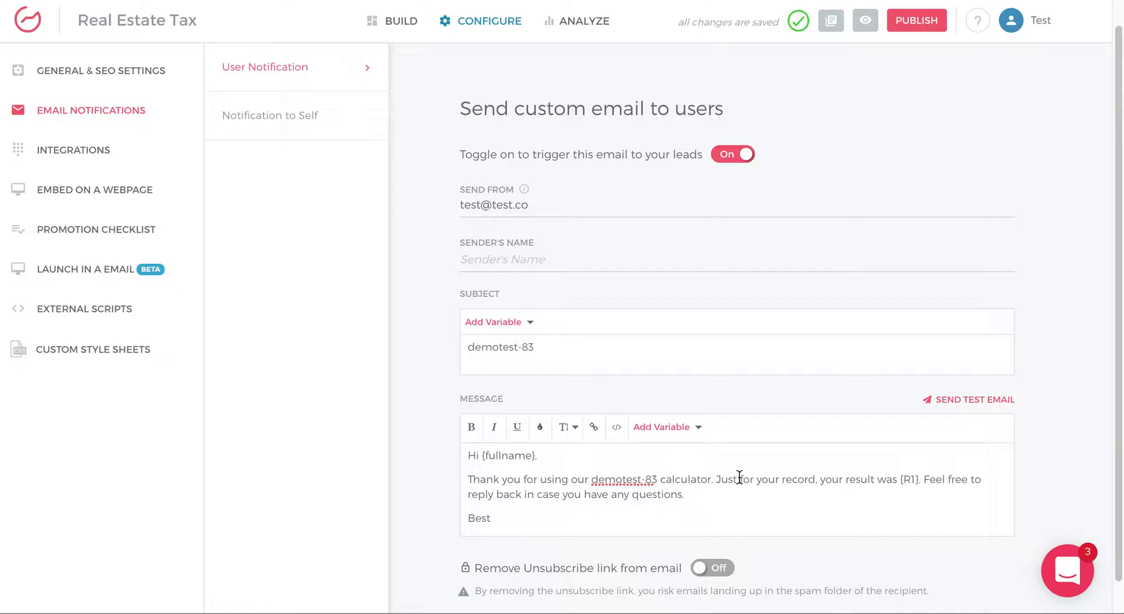
{"action": "left_click_drag", "start_coordinate": [919, 480], "coordinate": [897, 480]}
{"action": "left_click", "coordinate": [836, 499]}
- Try inserting the Q1 answer variable into the email message and delete it again
{"action": "left_click", "coordinate": [698, 428]}
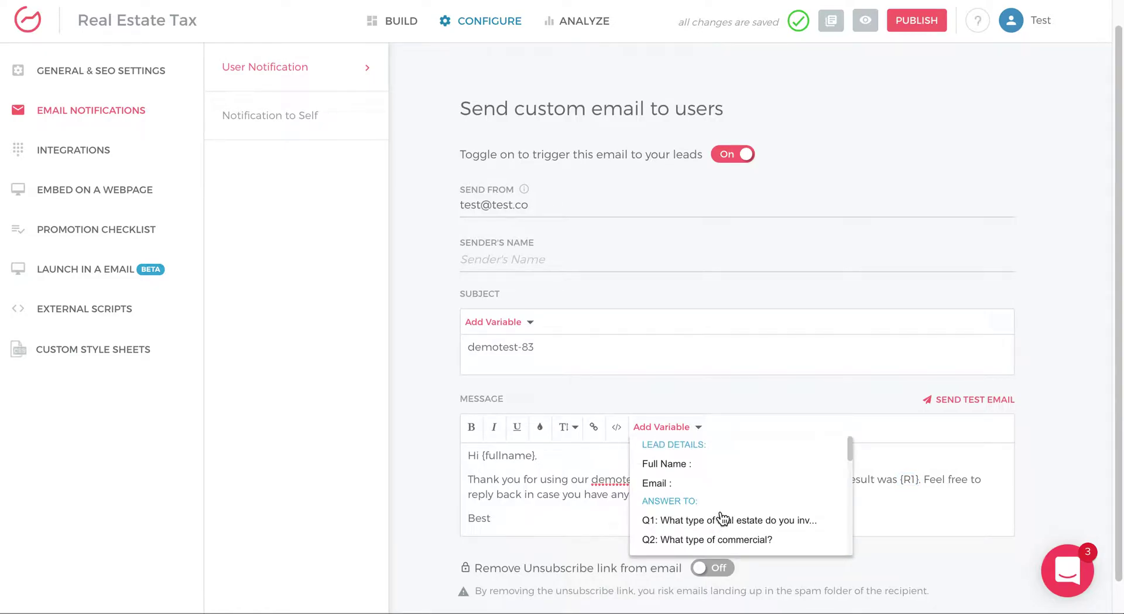
{"action": "scroll", "coordinate": [726, 518], "scroll_direction": "down", "scroll_amount": 1}
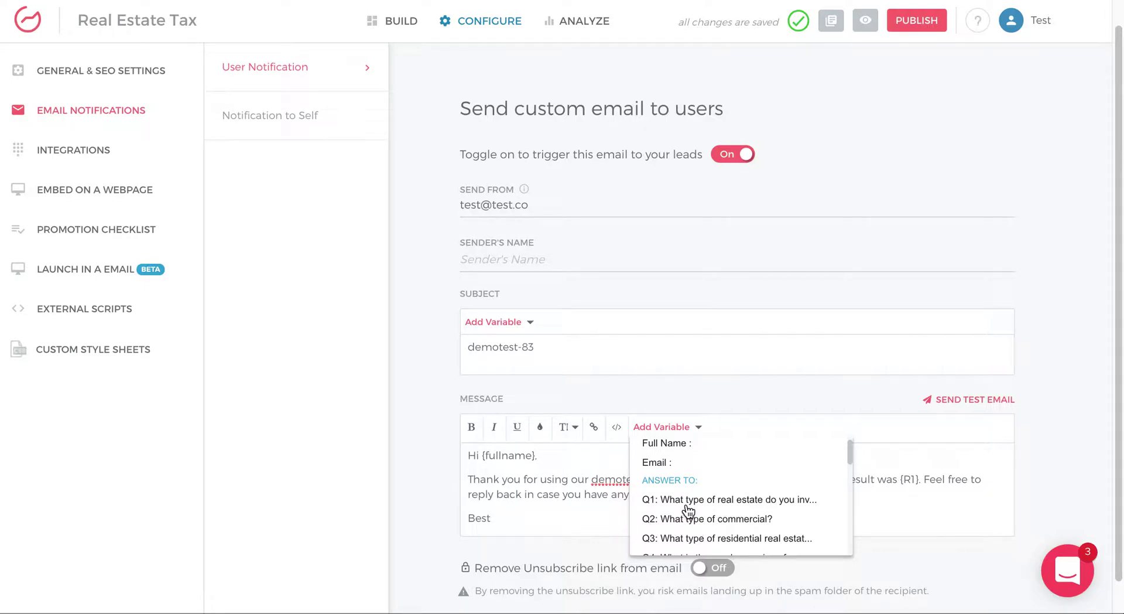
{"action": "left_click", "coordinate": [721, 500]}
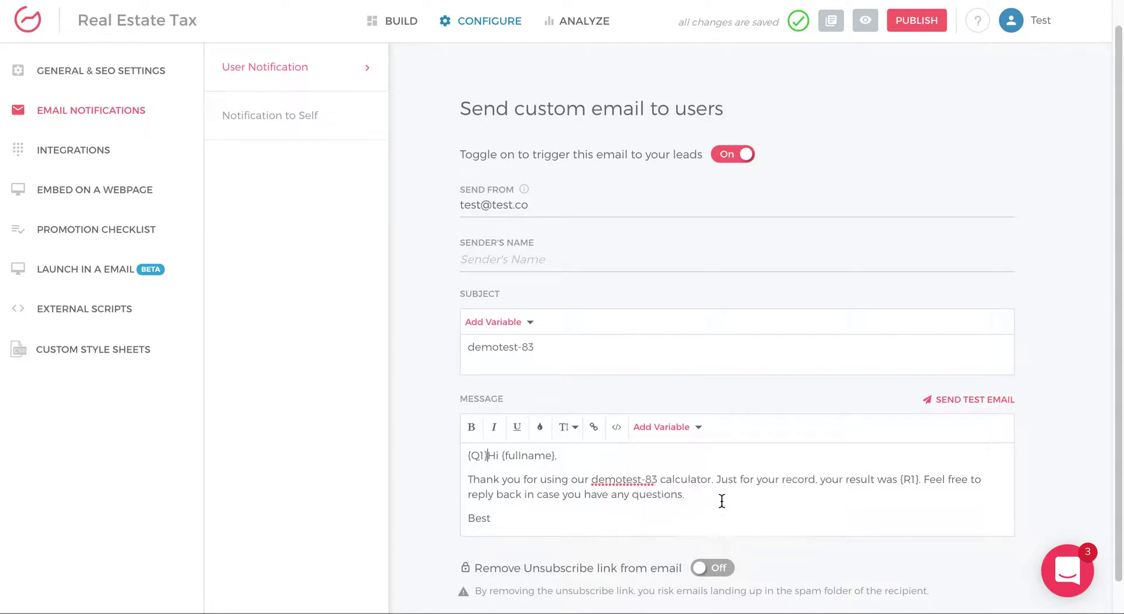
{"action": "key", "text": "BackSpace"}
{"action": "key", "text": "BackSpace"}
{"action": "key", "text": "BackSpace"}
{"action": "key", "text": "BackSpace"}
- Add the line "I noticed that you invest in {Q1}" above "Best" in the email message
{"action": "key", "text": "Return"}
{"action": "type", "text": "I not"}
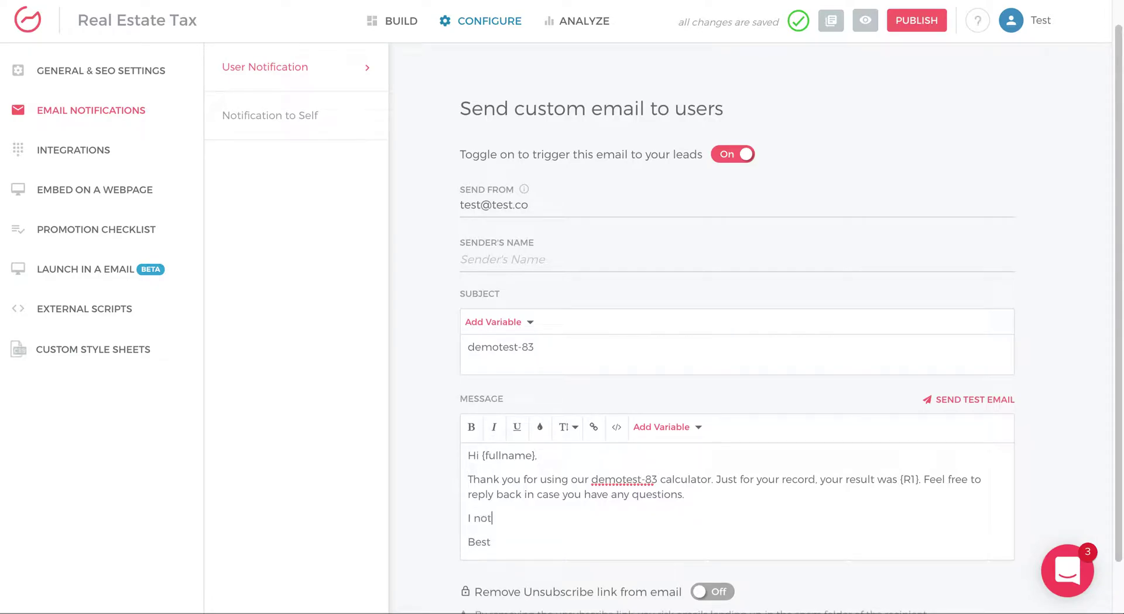
{"action": "type", "text": "iced that you invest in {Q1}"}
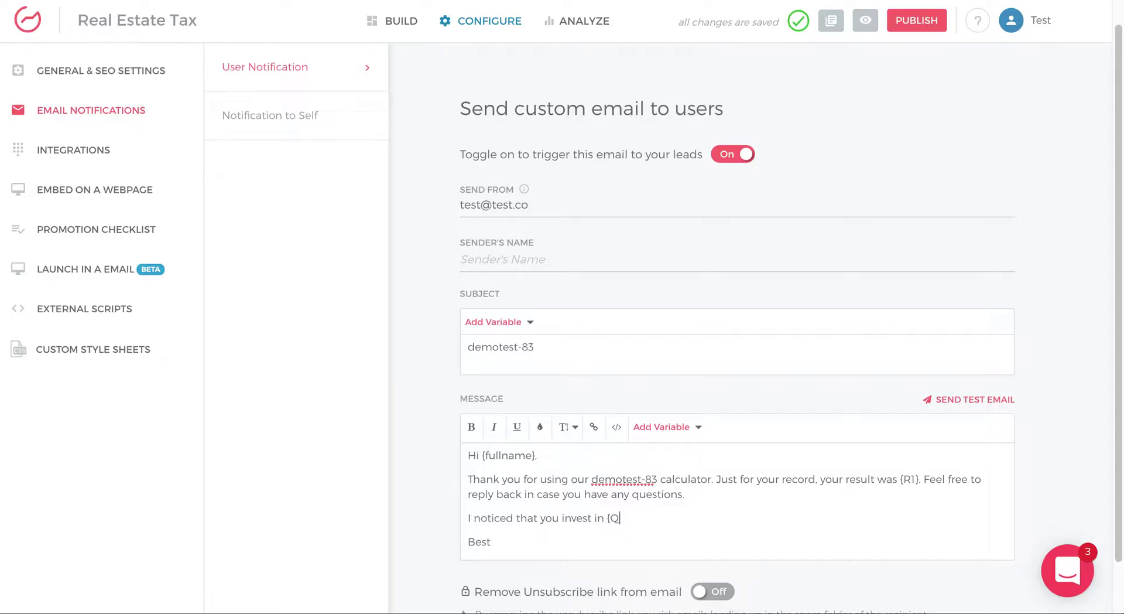
- Try adding another Q1 answer variable to the message from the variable list and undo it
{"action": "left_click", "coordinate": [673, 435]}
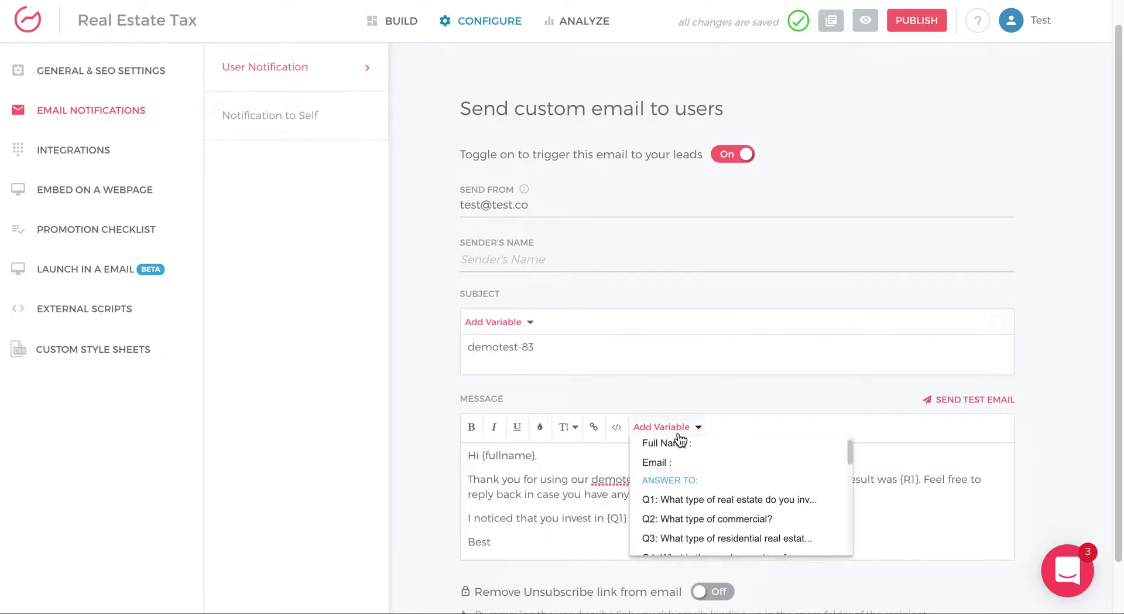
{"action": "left_click", "coordinate": [688, 500]}
{"action": "key", "text": "ctrl+z"}
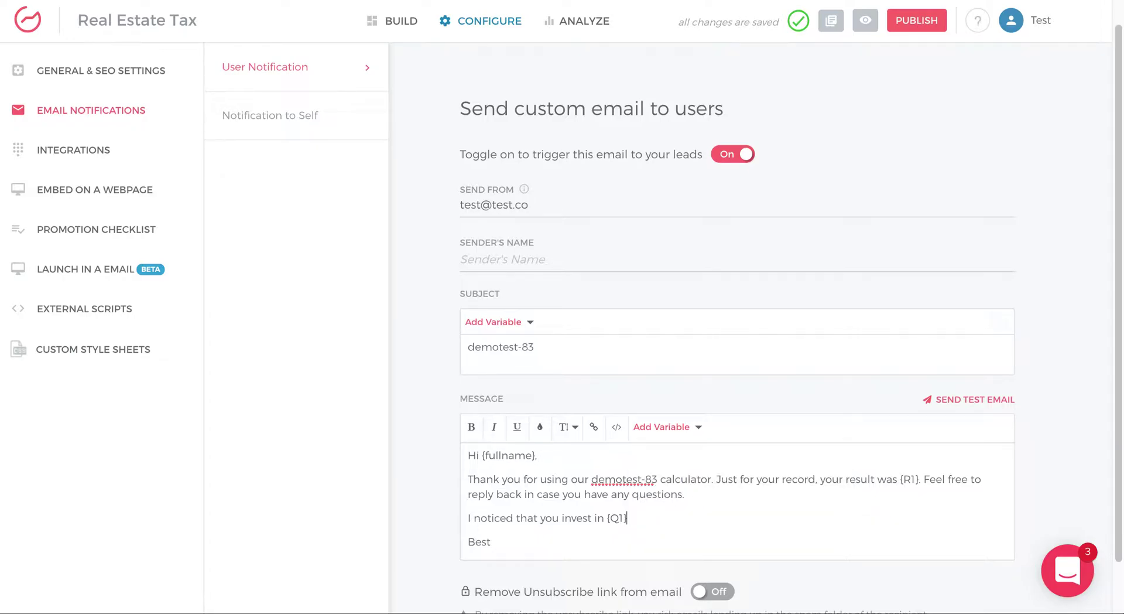
- Examine the {Q1} placeholder and the lead detail, question and result variables available for the email message
{"action": "left_click_drag", "start_coordinate": [607, 518], "coordinate": [631, 519]}
{"action": "key", "text": "Right"}
{"action": "left_click", "coordinate": [673, 432]}
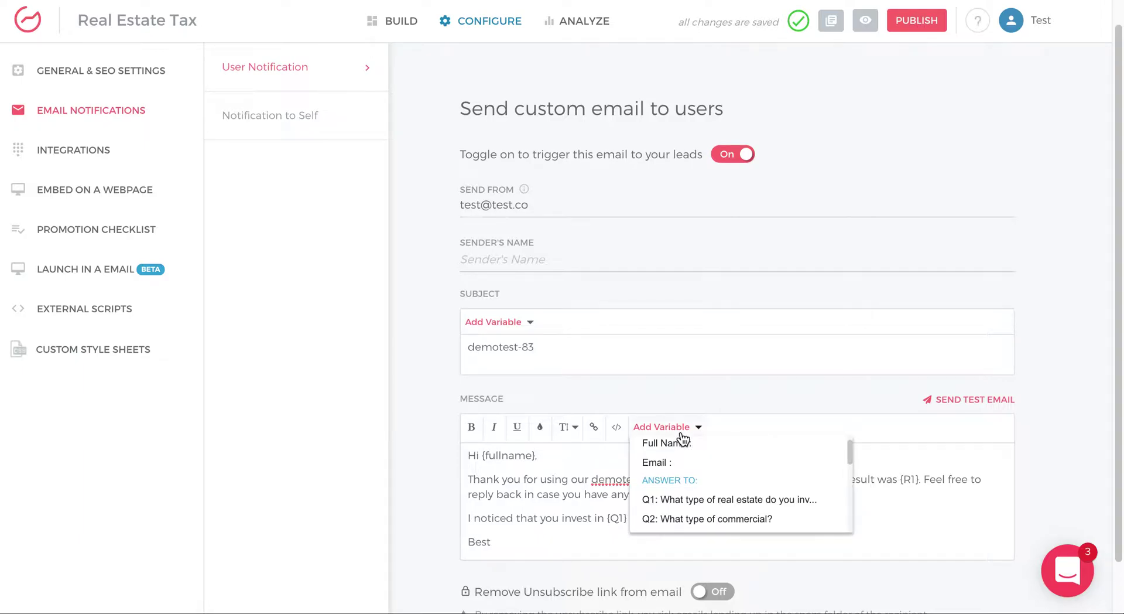
{"action": "scroll", "coordinate": [686, 491], "scroll_direction": "up", "scroll_amount": 1}
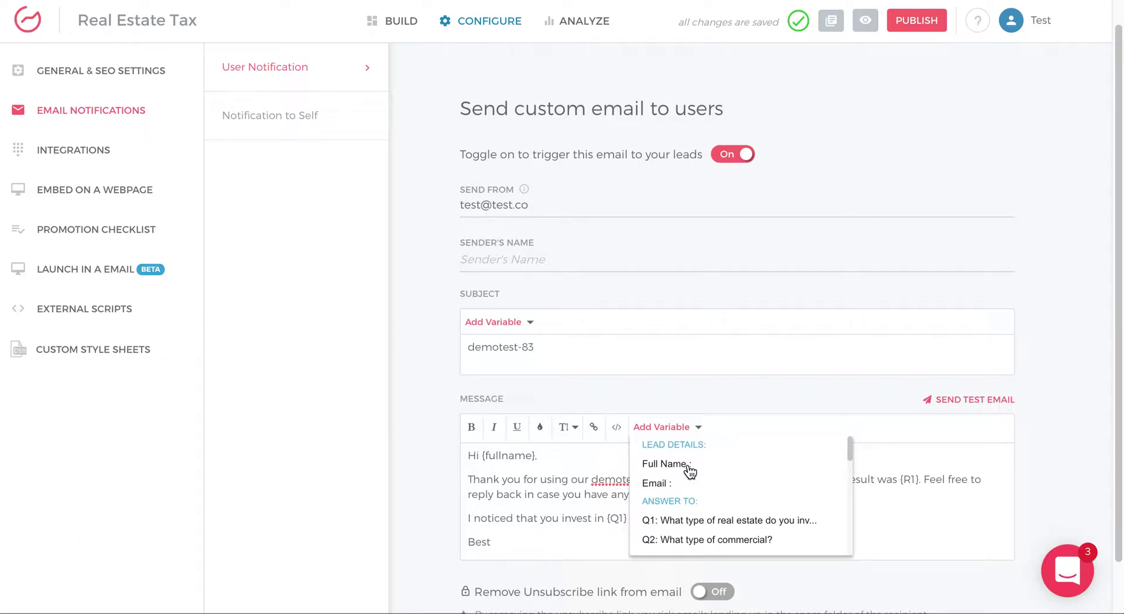
{"action": "scroll", "coordinate": [717, 498], "scroll_direction": "down", "scroll_amount": 1}
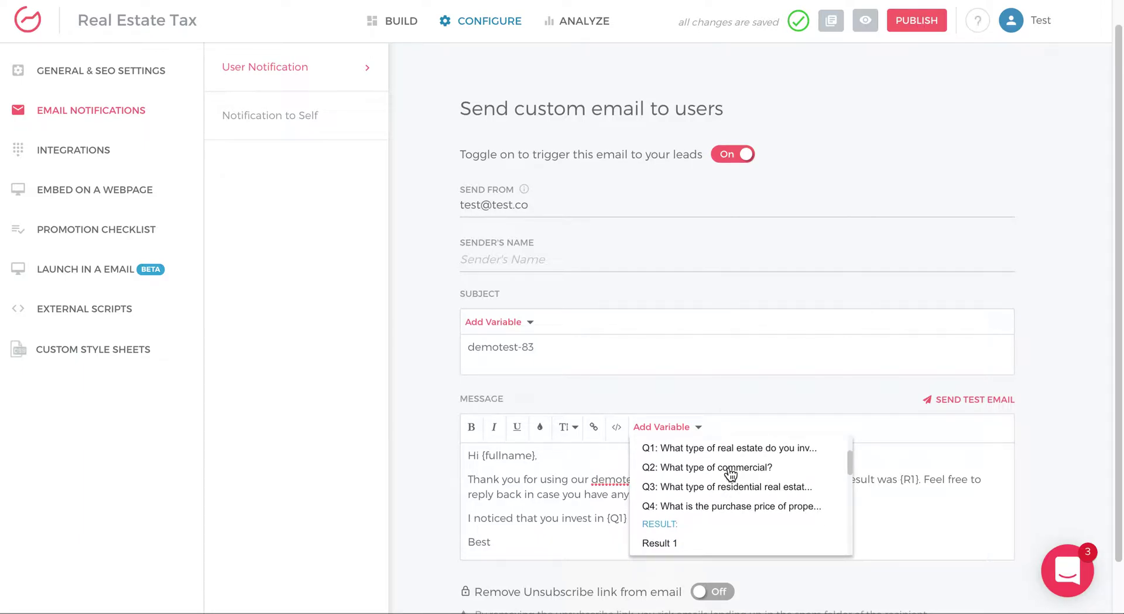
{"action": "scroll", "coordinate": [710, 501], "scroll_direction": "down", "scroll_amount": 1}
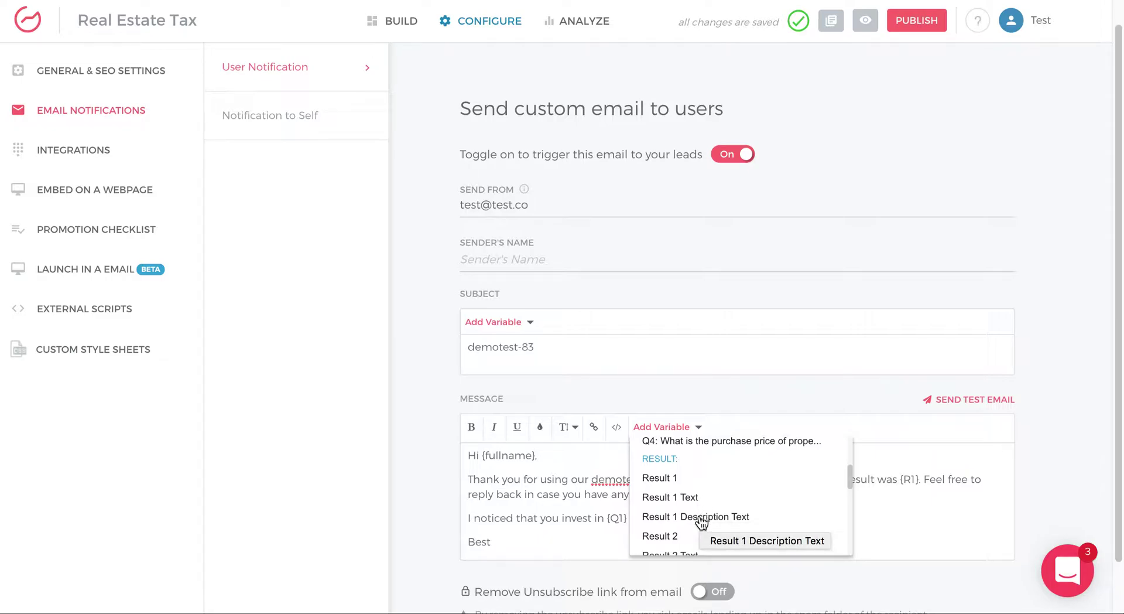
{"action": "scroll", "coordinate": [701, 520], "scroll_direction": "down", "scroll_amount": 6}
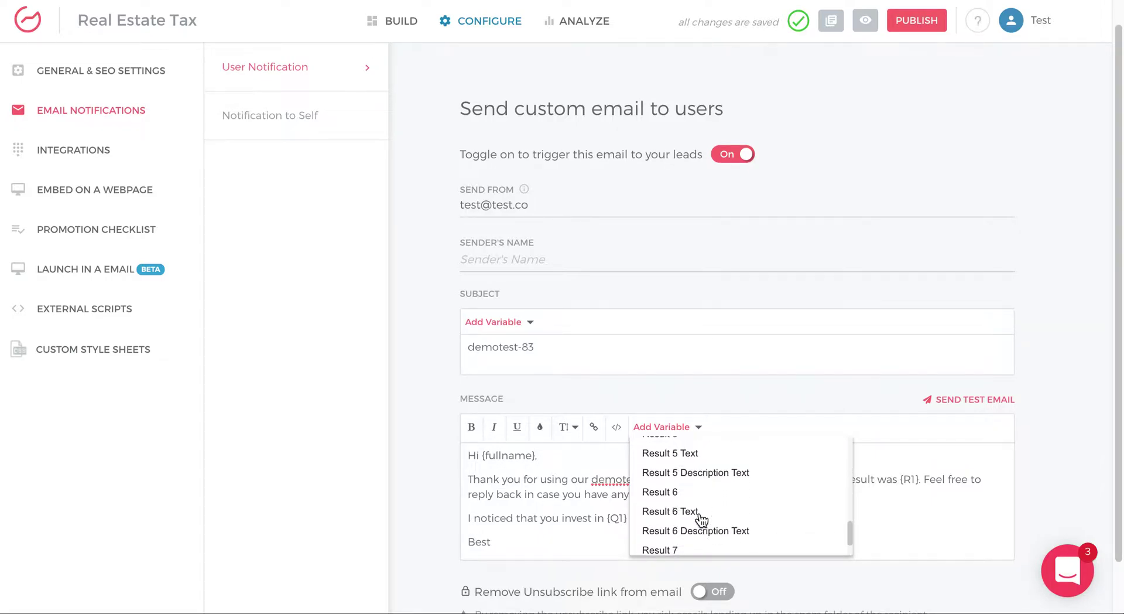
{"action": "scroll", "coordinate": [701, 520], "scroll_direction": "up", "scroll_amount": 10}
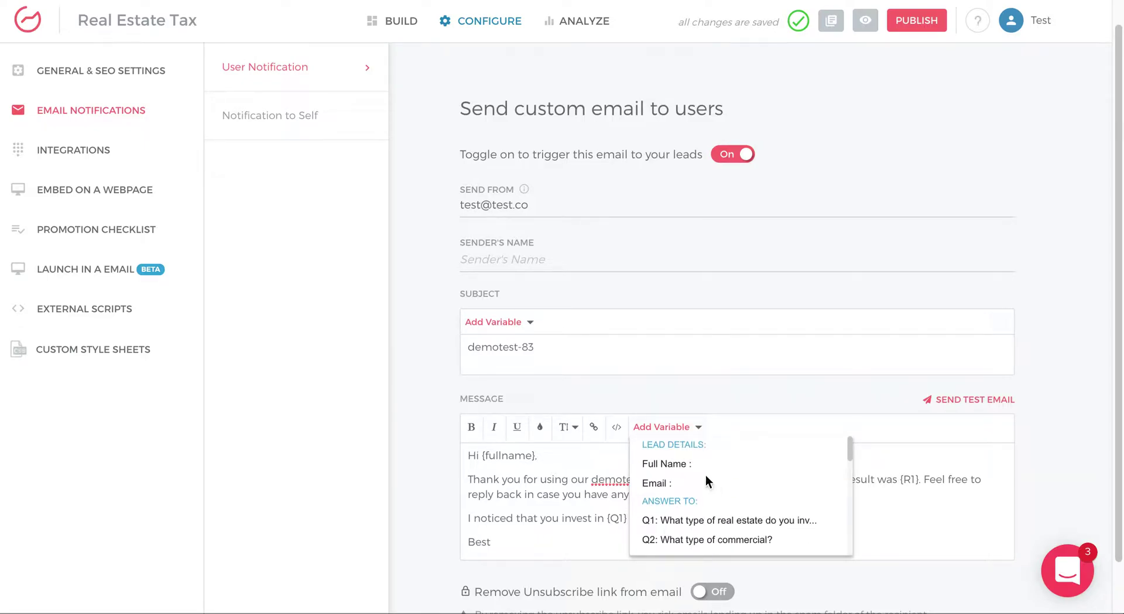
{"action": "left_click", "coordinate": [592, 515]}
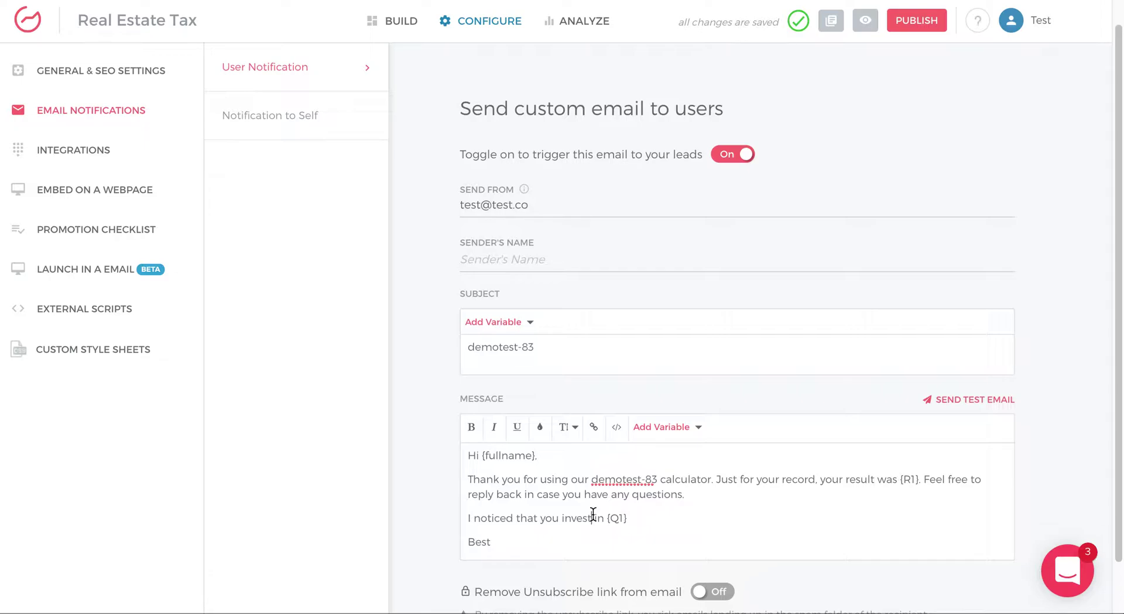
- Replace the user email's subject with "Congrats on your score of {R1}!"
{"action": "left_click", "coordinate": [579, 349]}
{"action": "key", "text": "ctrl+a"}
{"action": "type", "text": "Congrats on your score of {R1}"}
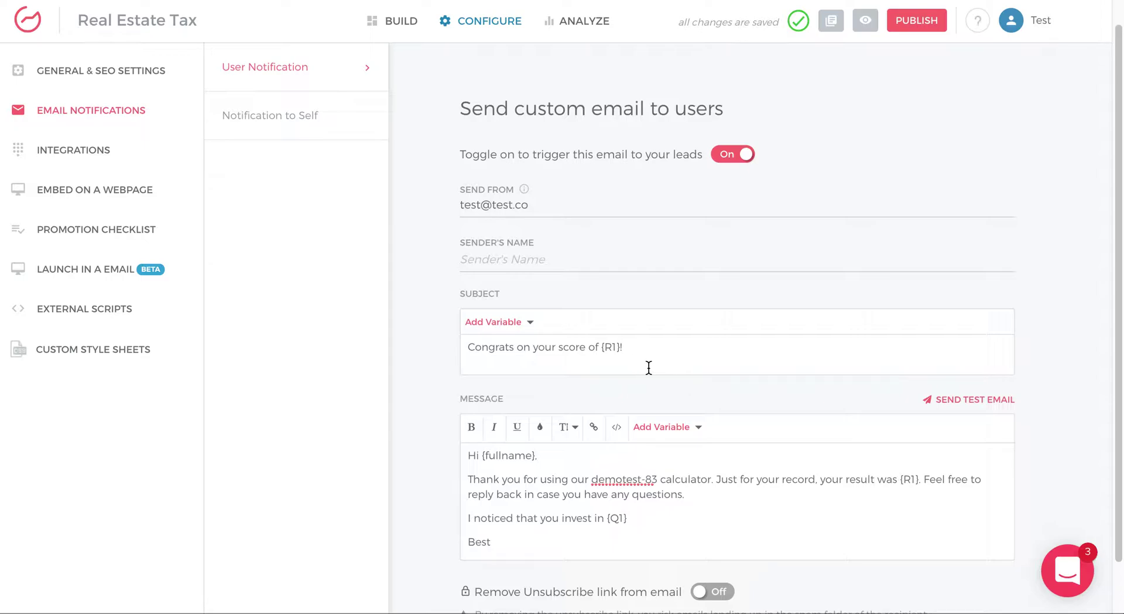
- Delete "{R1}!" from the subject and reinsert it using the Result 1 variable followed by an exclamation mark
{"action": "key", "text": "BackSpace"}
{"action": "key", "text": "BackSpace"}
{"action": "key", "text": "BackSpace"}
{"action": "key", "text": "BackSpace"}
{"action": "key", "text": "BackSpace"}
{"action": "left_click", "coordinate": [498, 323]}
{"action": "scroll", "coordinate": [546, 427], "scroll_direction": "down", "scroll_amount": 10}
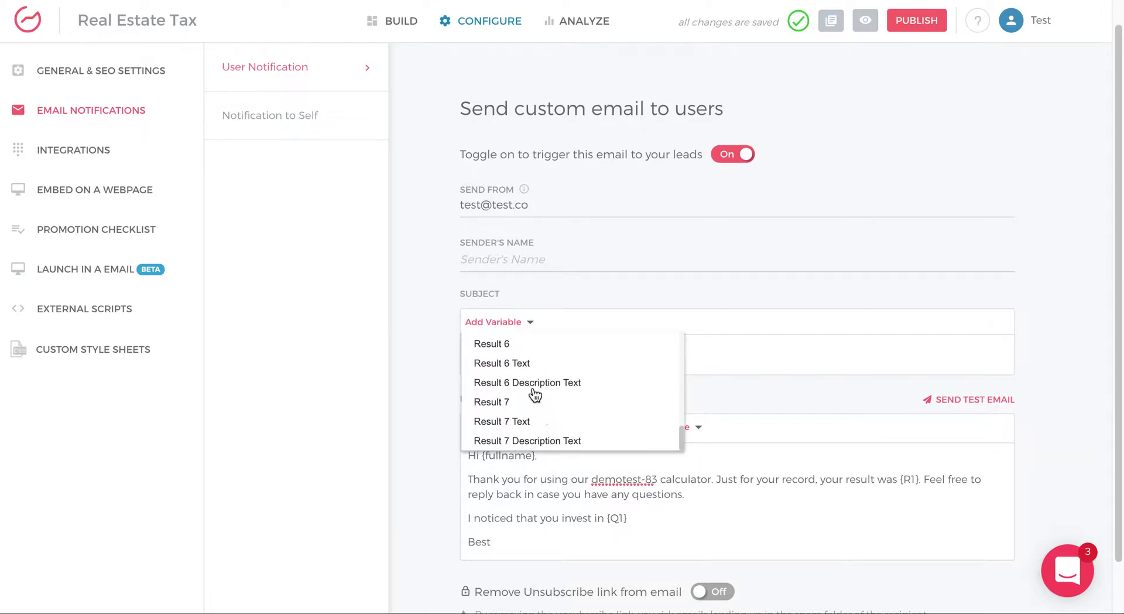
{"action": "scroll", "coordinate": [533, 386], "scroll_direction": "up", "scroll_amount": 4}
{"action": "scroll", "coordinate": [519, 357], "scroll_direction": "up", "scroll_amount": 2}
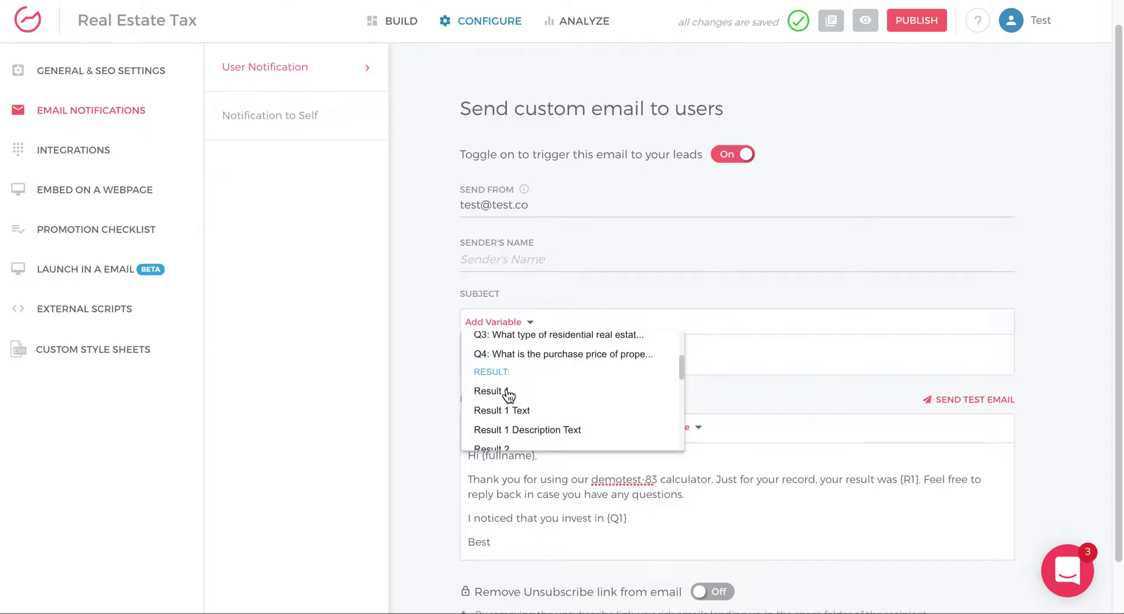
{"action": "left_click", "coordinate": [502, 390]}
{"action": "type", "text": "!"}
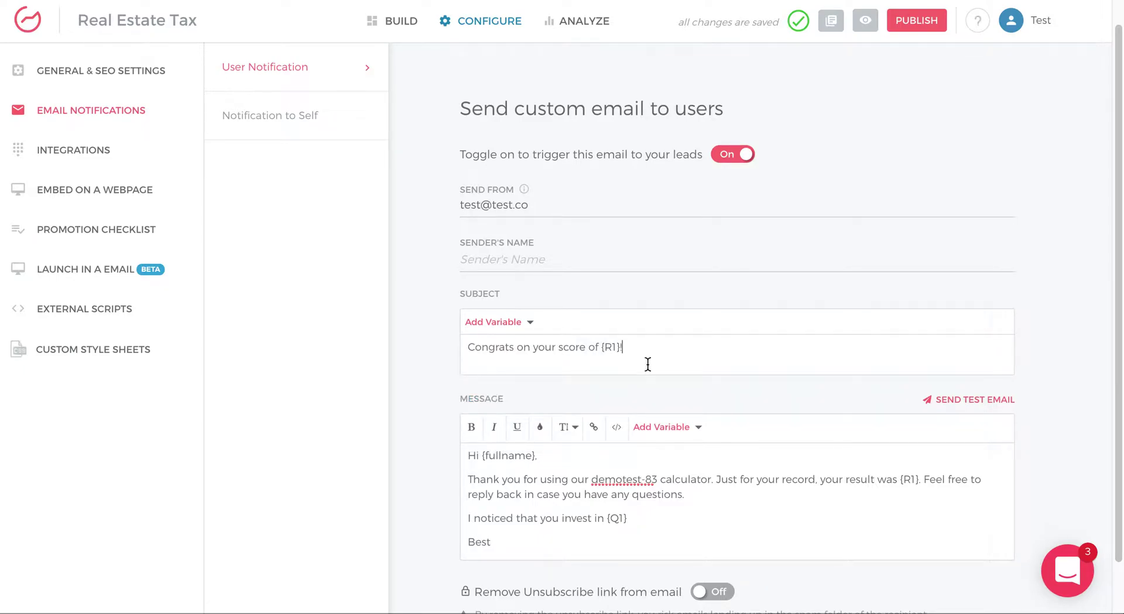
{"action": "left_click", "coordinate": [739, 518]}
{"action": "left_click", "coordinate": [928, 24]}
{"action": "left_click", "coordinate": [927, 31]}
- Enable the notification to self that emails the team about new leads and review its message text
{"action": "left_click", "coordinate": [280, 131]}
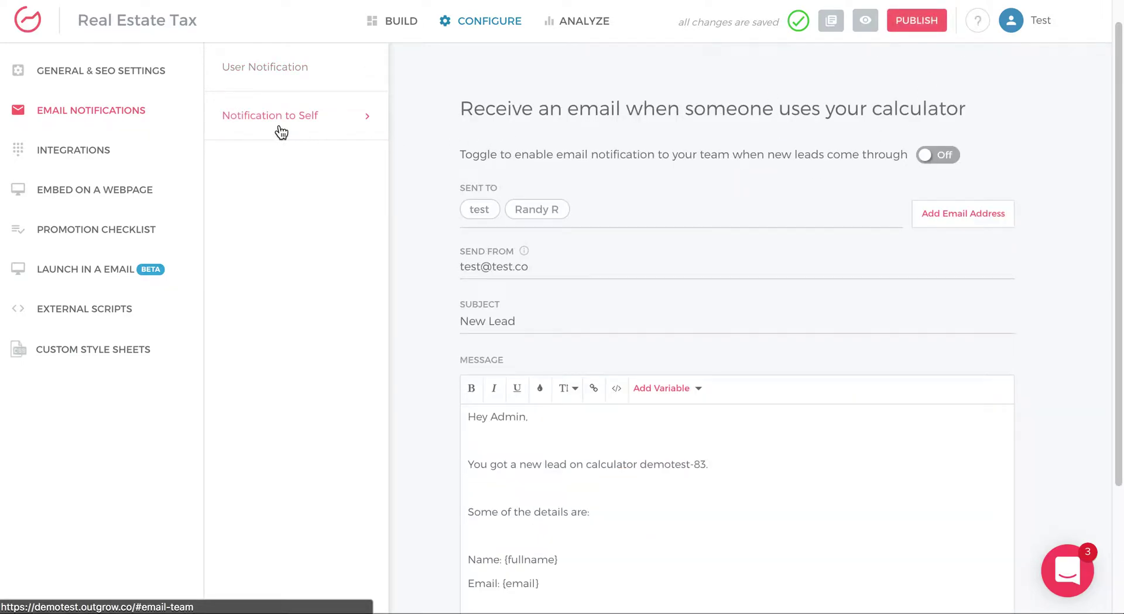
{"action": "left_click", "coordinate": [926, 156]}
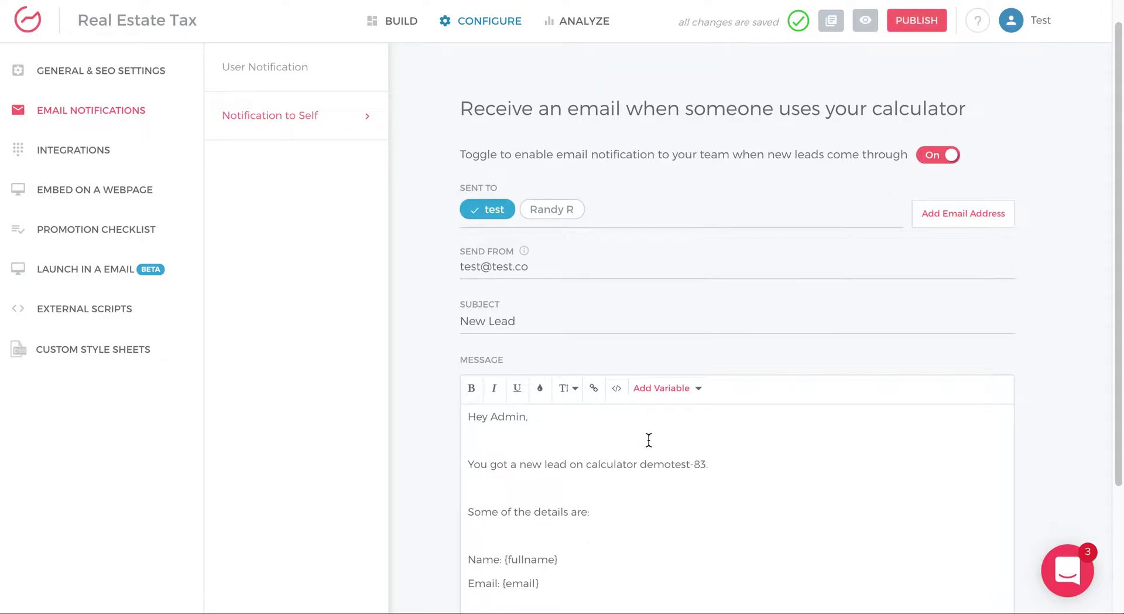
{"action": "scroll", "coordinate": [642, 433], "scroll_direction": "down", "scroll_amount": 1}
{"action": "left_click_drag", "start_coordinate": [585, 389], "coordinate": [625, 512]}
{"action": "scroll", "coordinate": [615, 521], "scroll_direction": "down", "scroll_amount": 2}
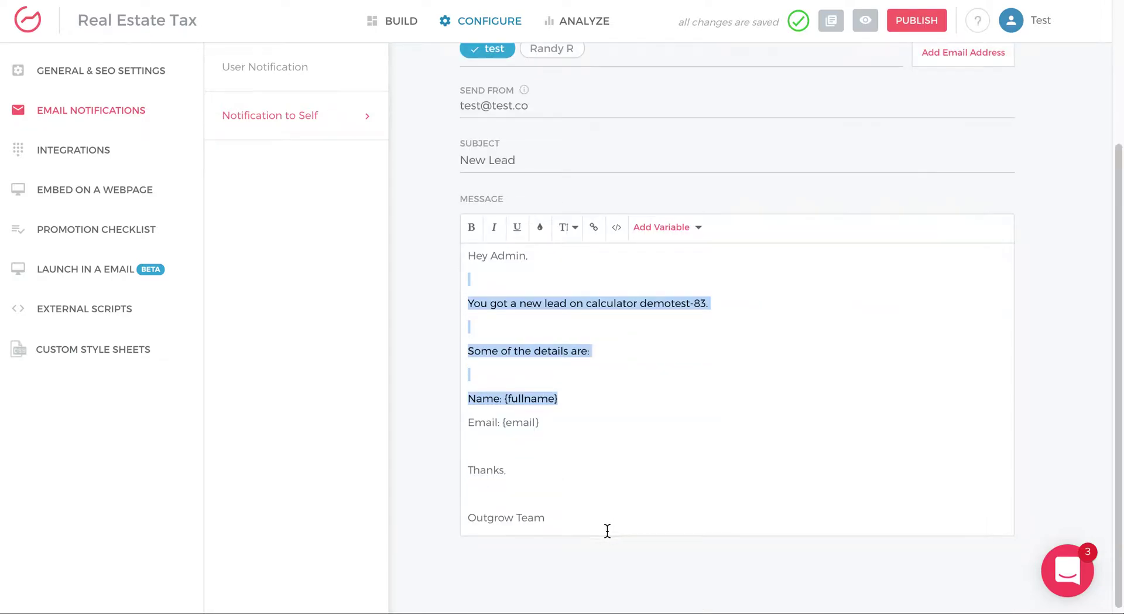
{"action": "left_click", "coordinate": [539, 444]}
{"action": "left_click", "coordinate": [592, 424]}
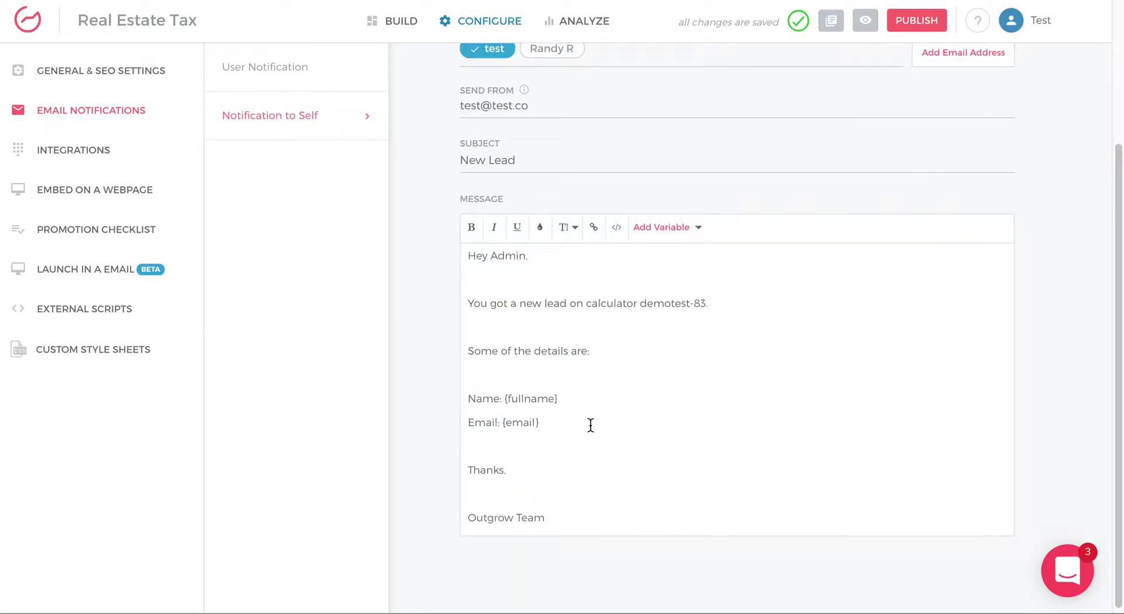
- Add a "Result Score:" line with the Result 1 variable below the email line in the team notification message
{"action": "key", "text": "Return"}
{"action": "type", "text": "Resul"}
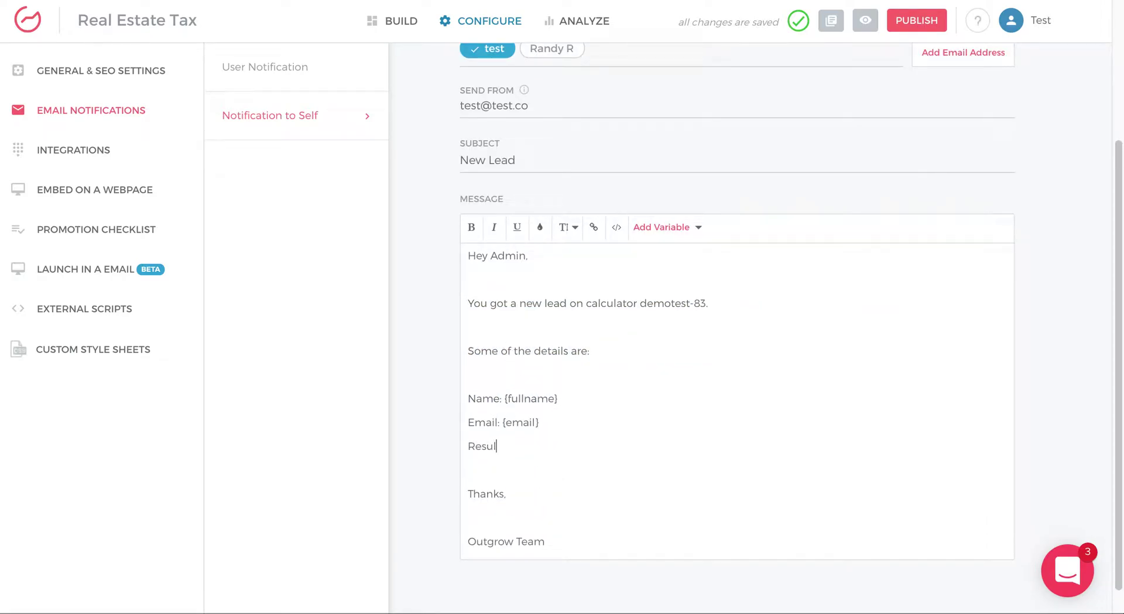
{"action": "type", "text": "t Score:"}
{"action": "left_click", "coordinate": [680, 234]}
{"action": "scroll", "coordinate": [732, 334], "scroll_direction": "down", "scroll_amount": 10}
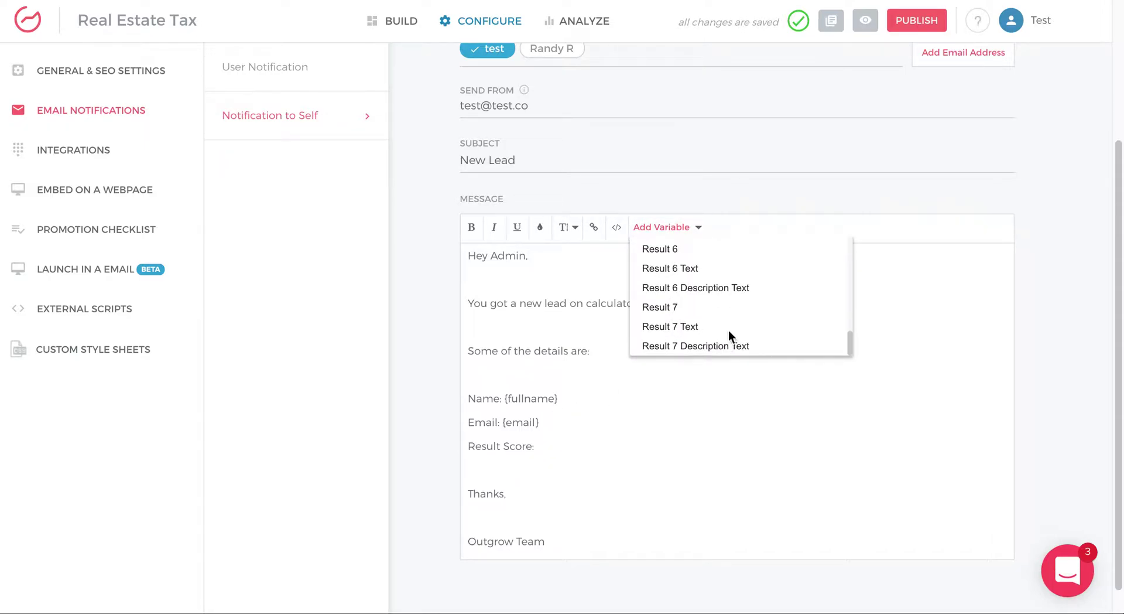
{"action": "scroll", "coordinate": [694, 316], "scroll_direction": "up", "scroll_amount": 2}
{"action": "scroll", "coordinate": [696, 304], "scroll_direction": "up", "scroll_amount": 3}
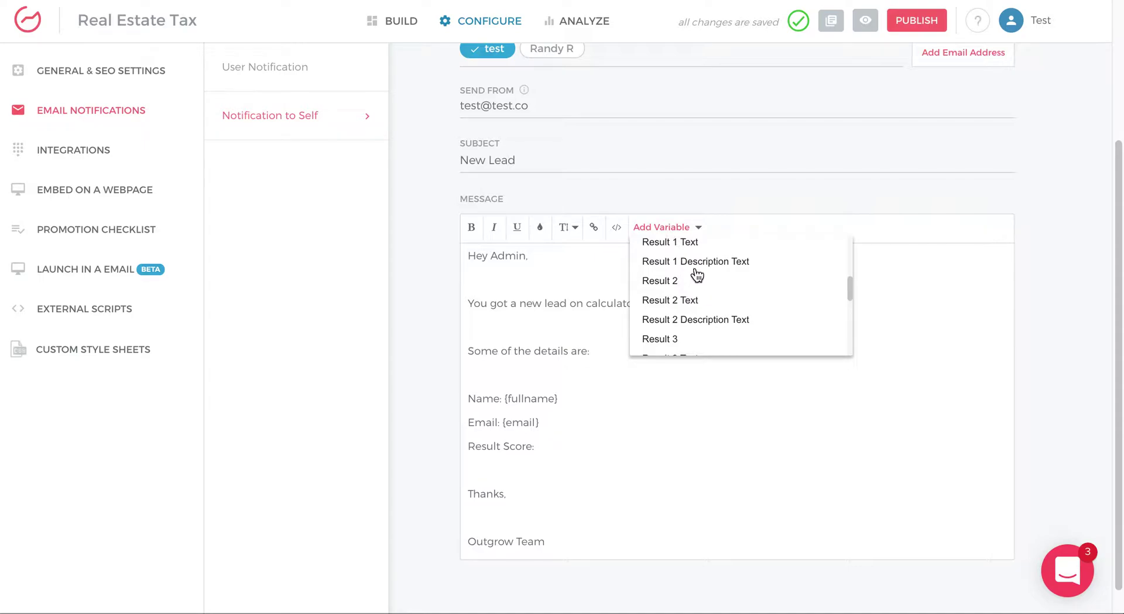
{"action": "left_click", "coordinate": [696, 254]}
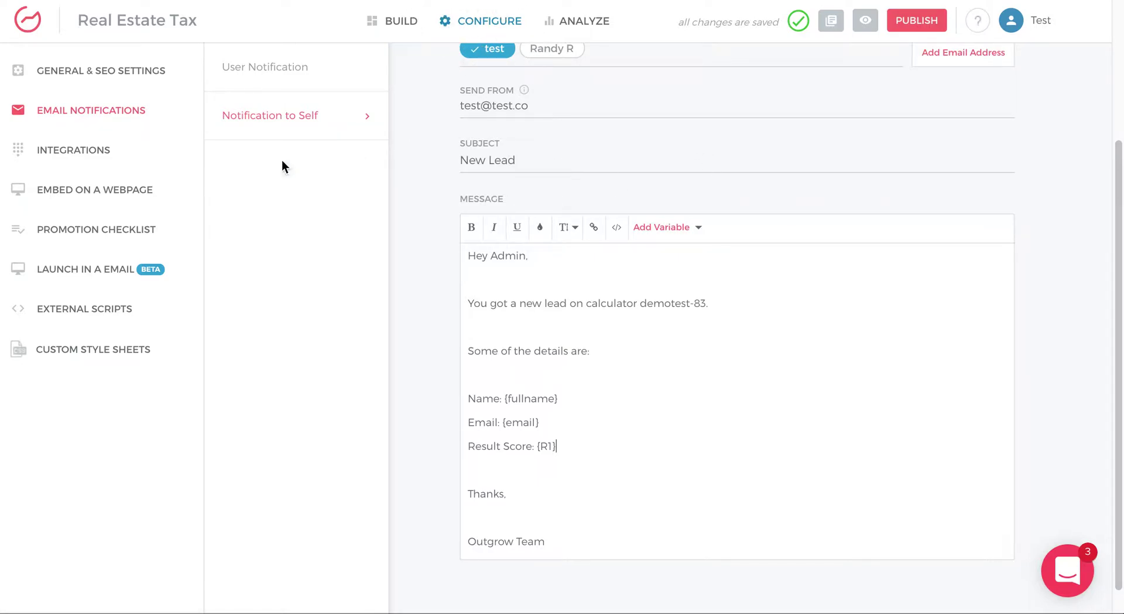
- Open the field mapping of the native HubSpot integration and map Utm Source to Lead Source
{"action": "left_click", "coordinate": [75, 154]}
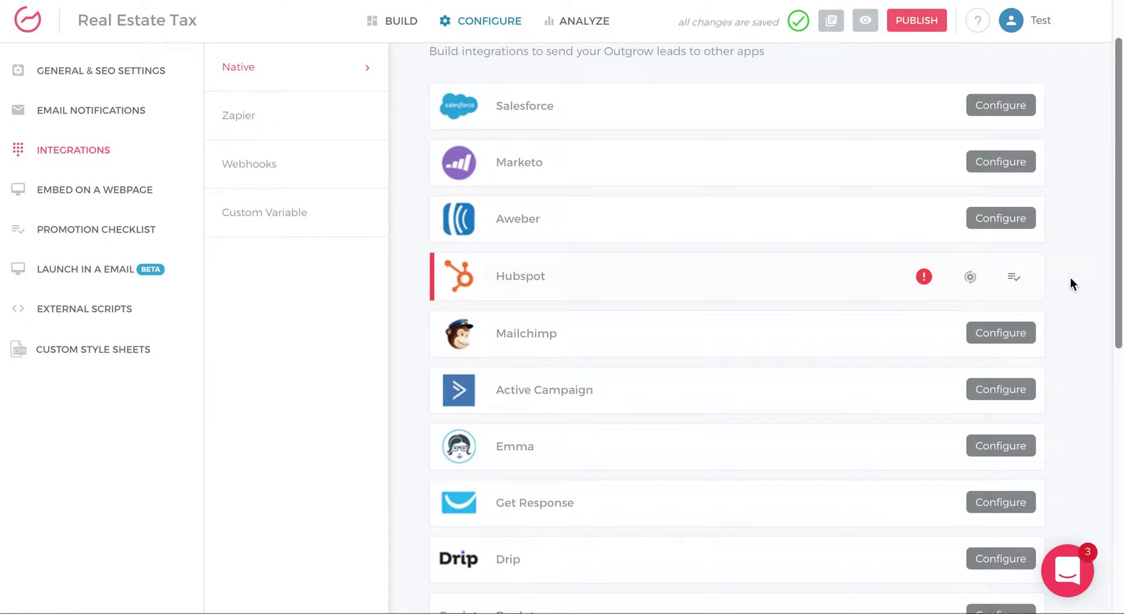
{"action": "left_click", "coordinate": [1018, 278]}
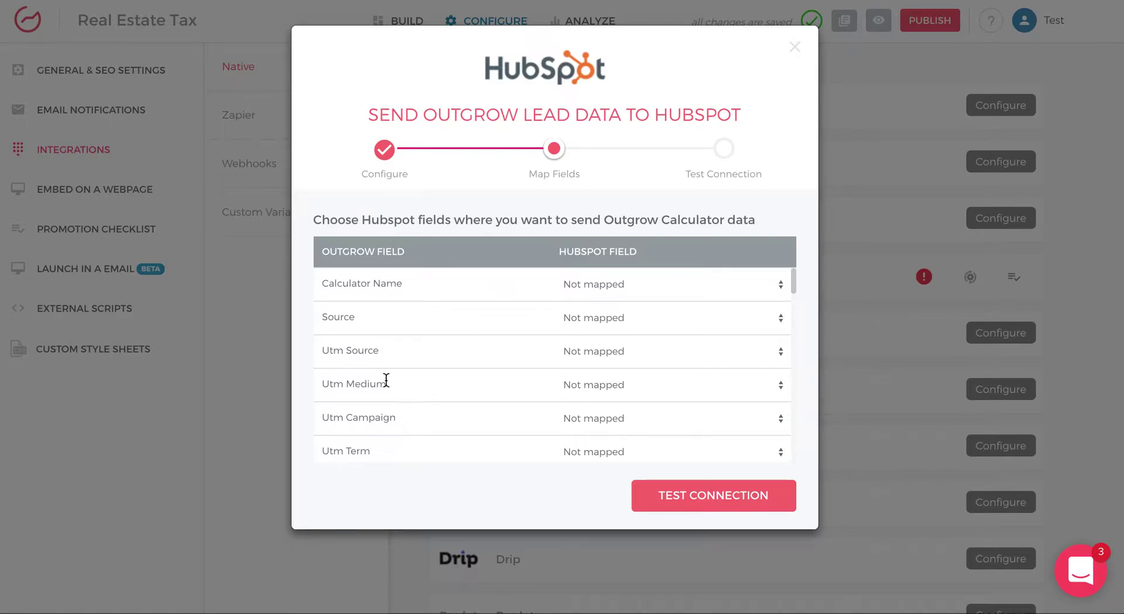
{"action": "left_click_drag", "start_coordinate": [328, 351], "coordinate": [394, 360]}
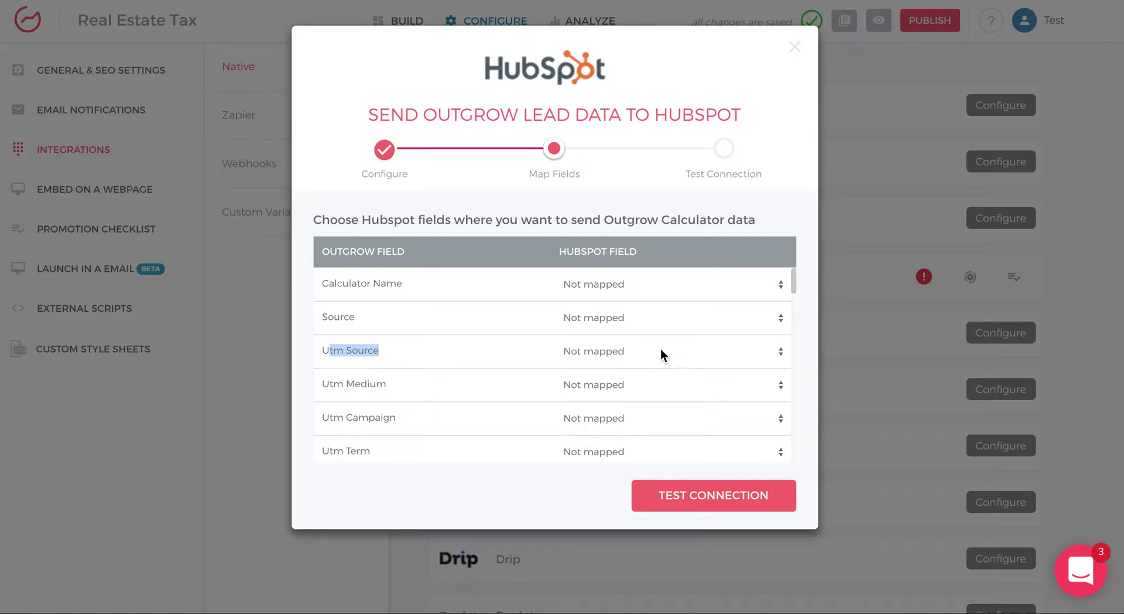
{"action": "left_click", "coordinate": [618, 352]}
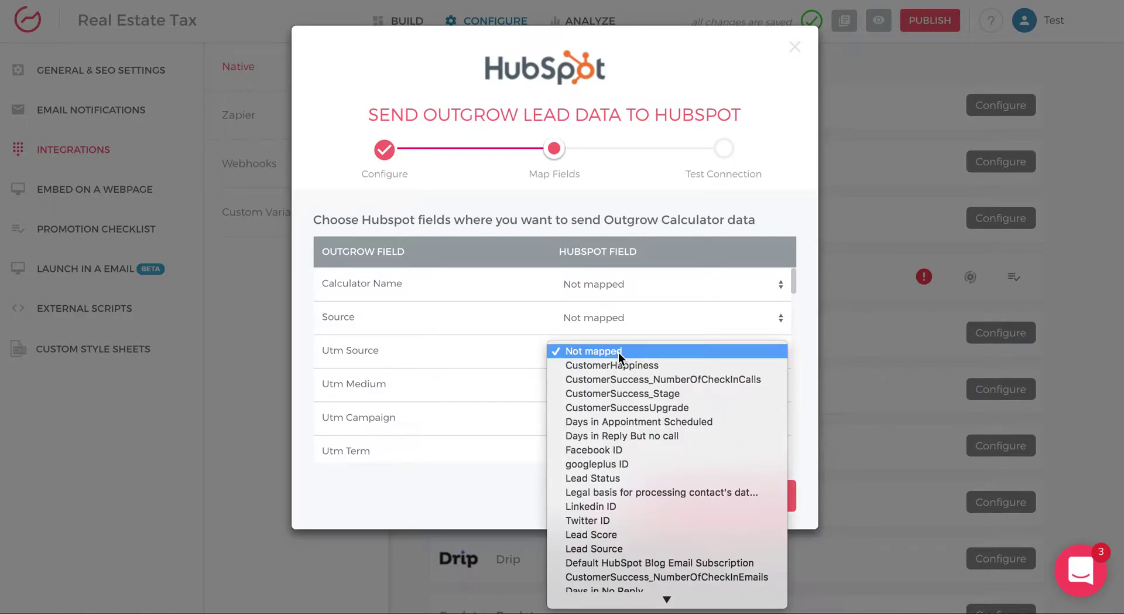
{"action": "scroll", "coordinate": [659, 495], "scroll_direction": "down", "scroll_amount": 1}
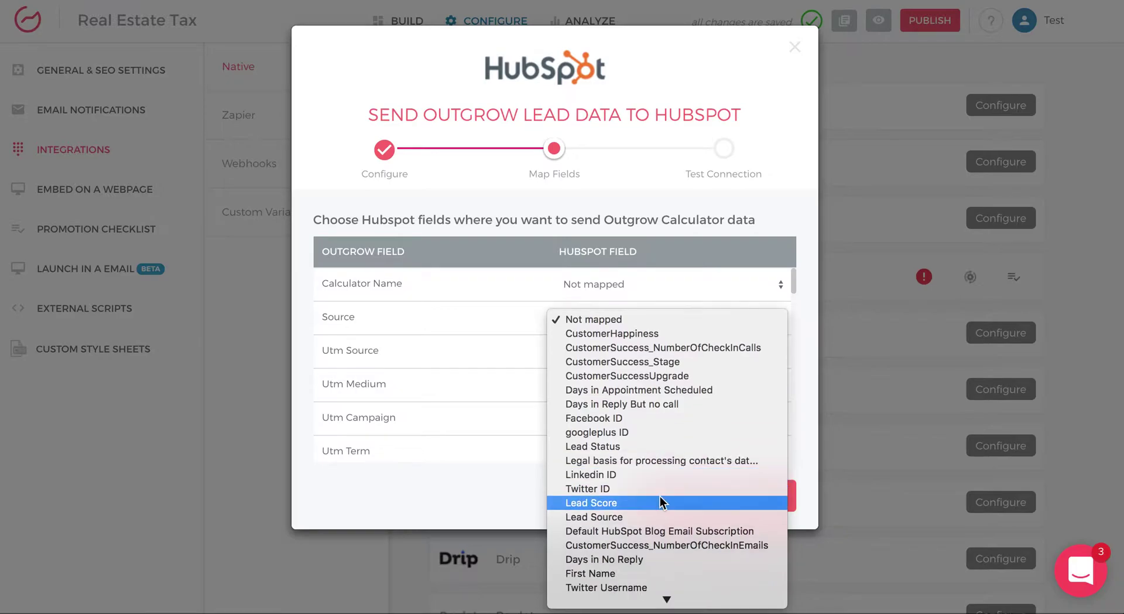
{"action": "left_click", "coordinate": [557, 287]}
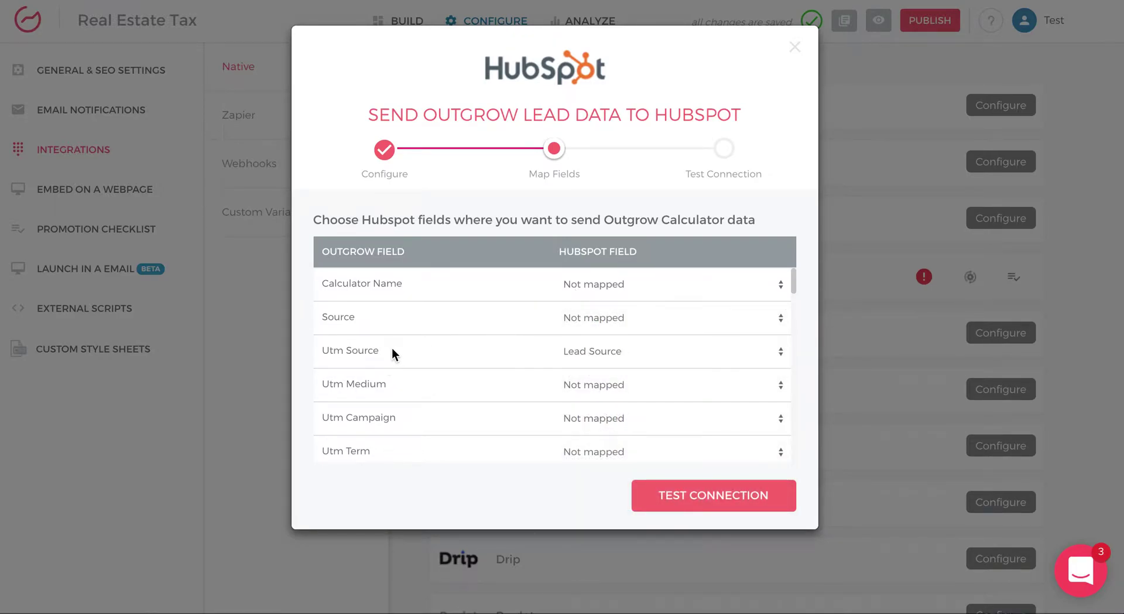
- Map the Outgrow City field to HubSpot's City field
{"action": "scroll", "coordinate": [554, 360], "scroll_direction": "down", "scroll_amount": 3}
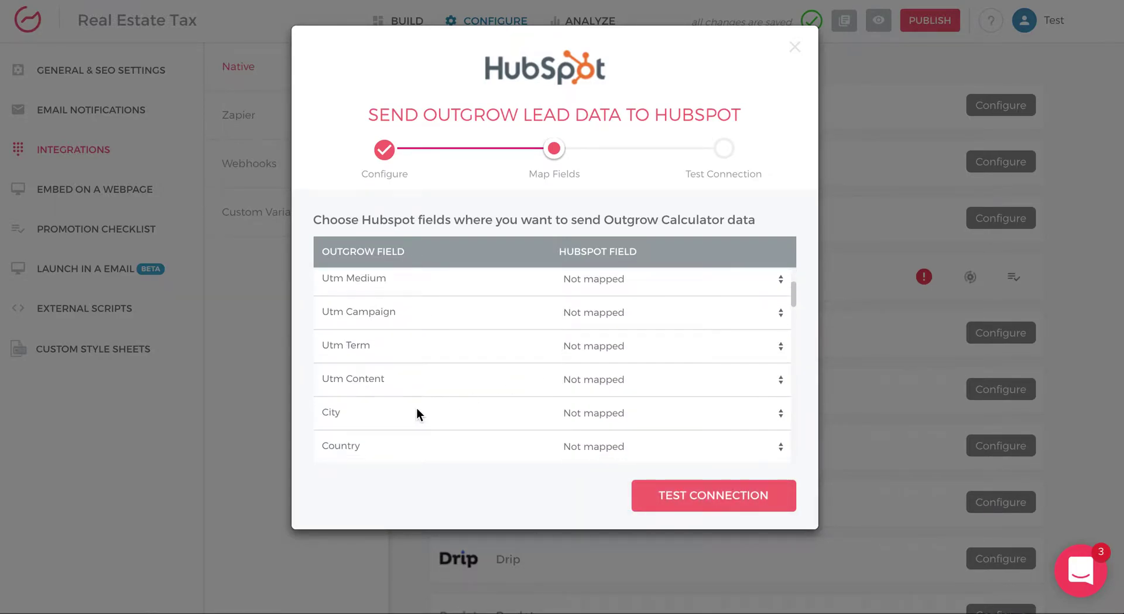
{"action": "left_click", "coordinate": [635, 414]}
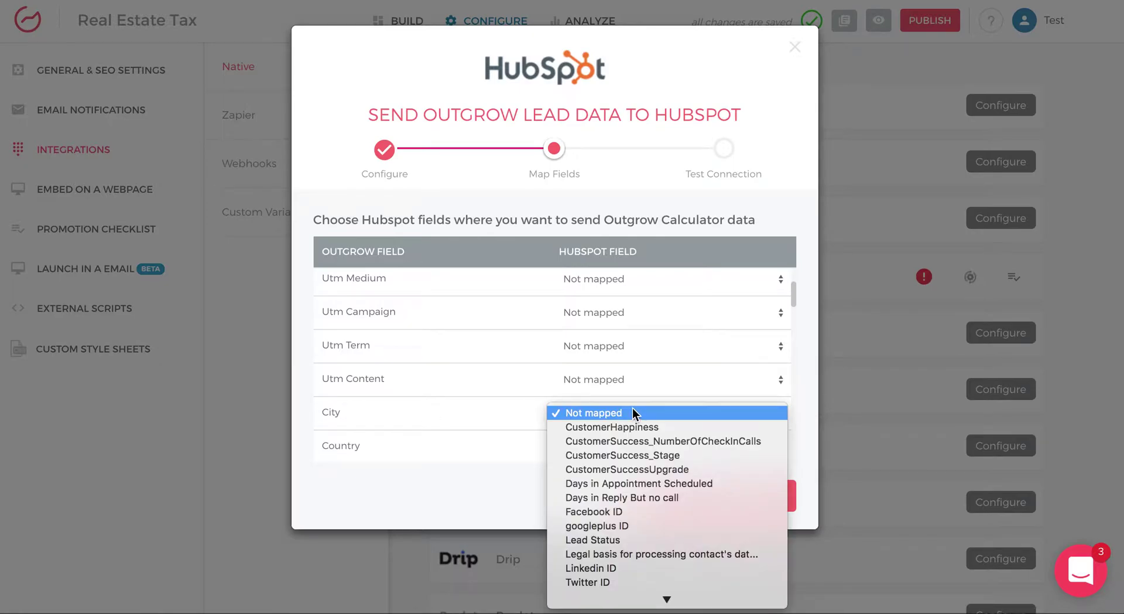
{"action": "type", "text": "city"}
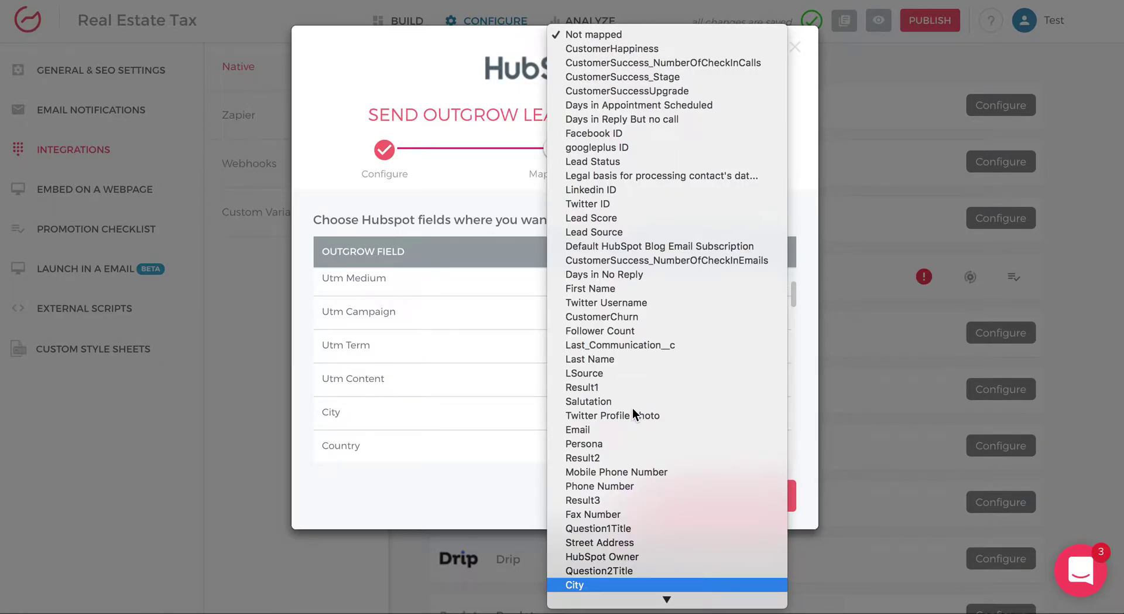
{"action": "left_click", "coordinate": [612, 584]}
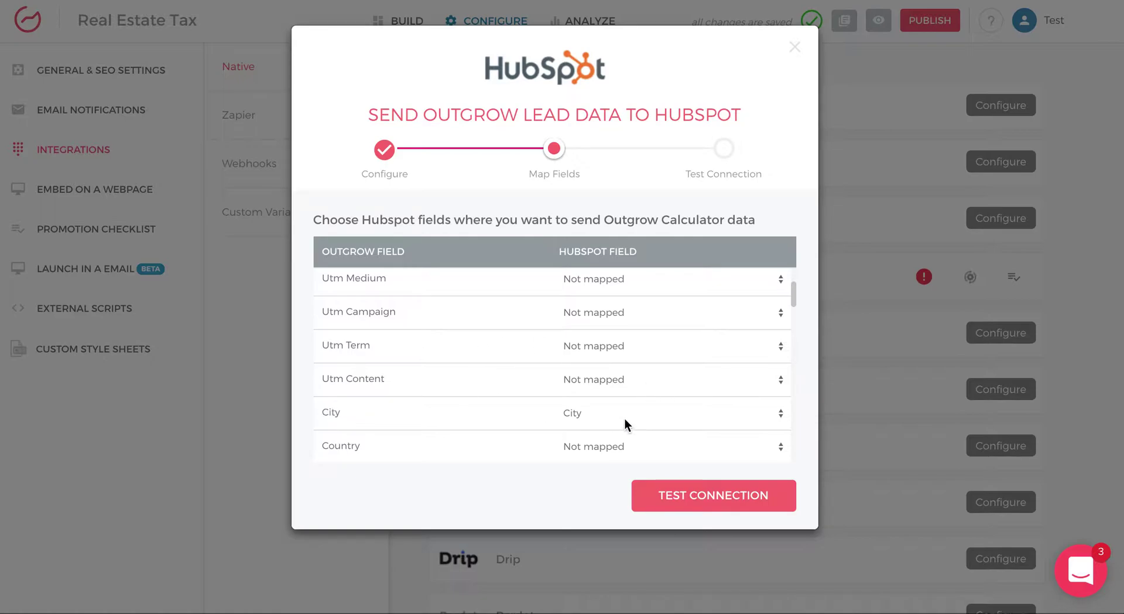
- Map the Outgrow Result 1 field to HubSpot's Result1 field and close the HubSpot mapping dialog
{"action": "scroll", "coordinate": [507, 408], "scroll_direction": "down", "scroll_amount": 3}
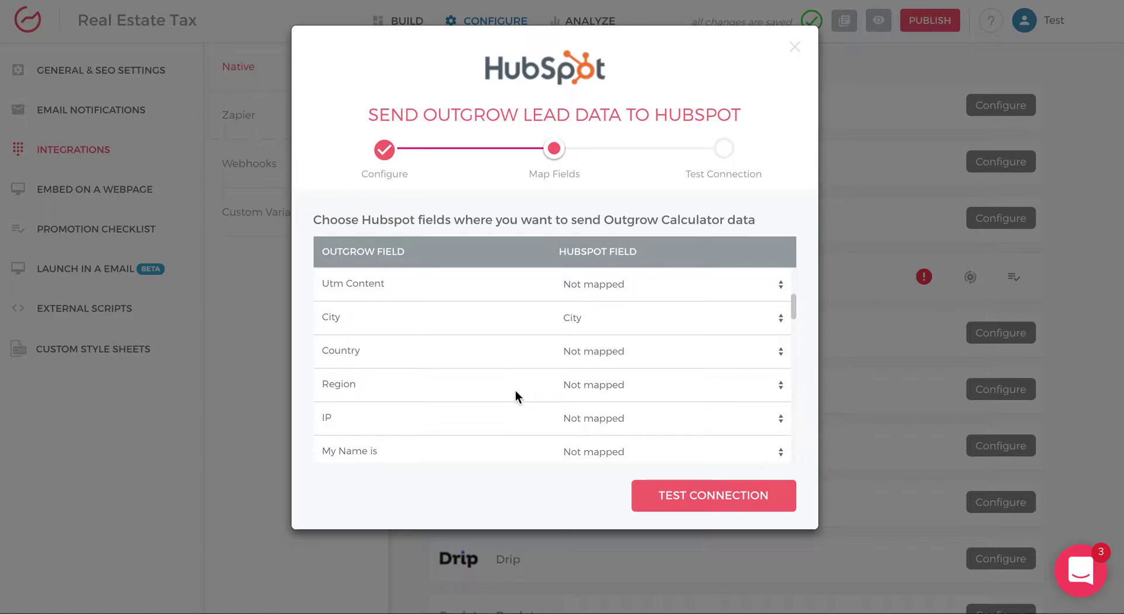
{"action": "scroll", "coordinate": [515, 390], "scroll_direction": "down", "scroll_amount": 5}
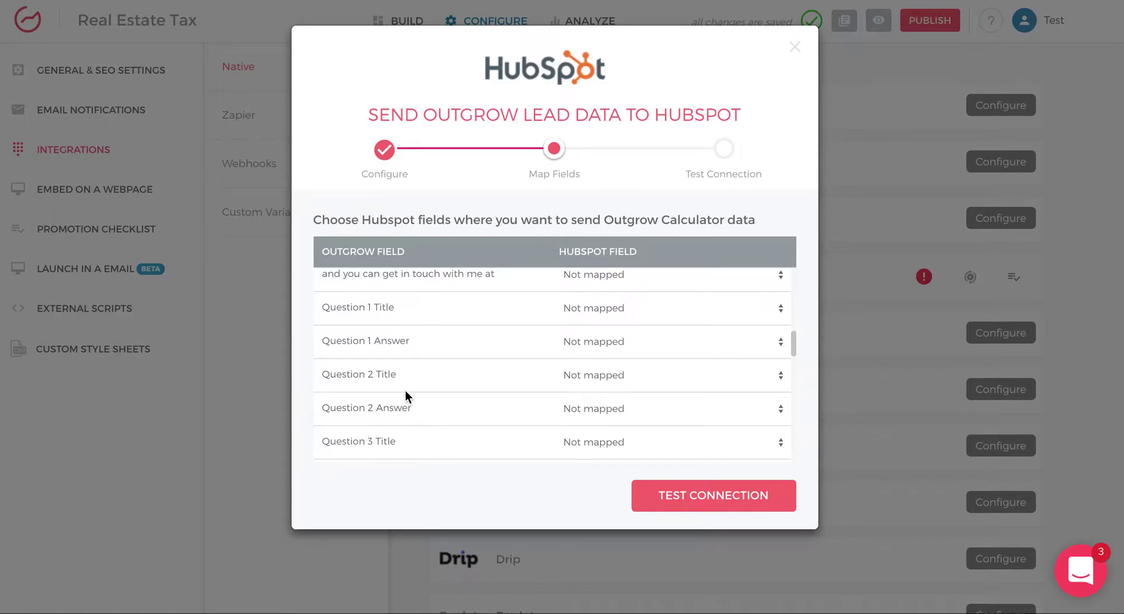
{"action": "scroll", "coordinate": [413, 392], "scroll_direction": "down", "scroll_amount": 3}
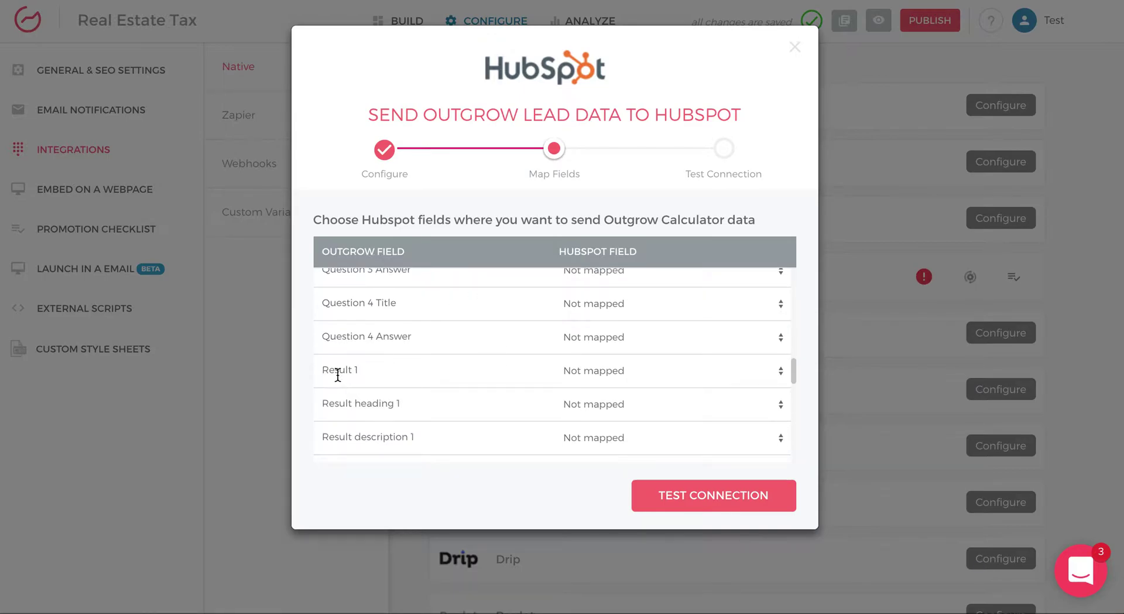
{"action": "left_click", "coordinate": [580, 371]}
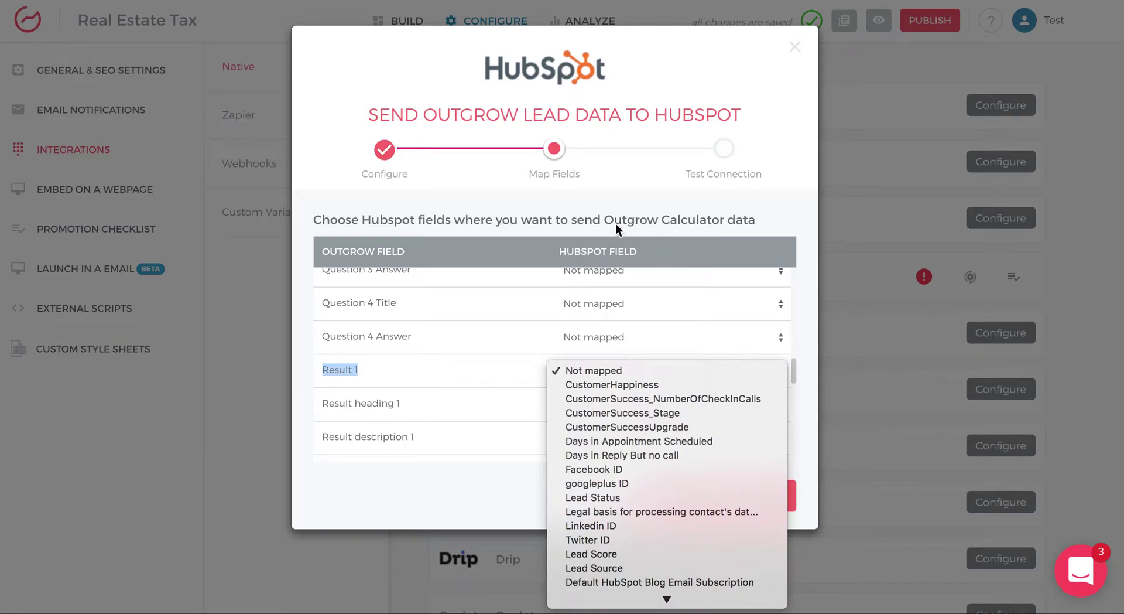
{"action": "scroll", "coordinate": [646, 477], "scroll_direction": "down", "scroll_amount": 5}
{"action": "scroll", "coordinate": [646, 477], "scroll_direction": "down", "scroll_amount": 10}
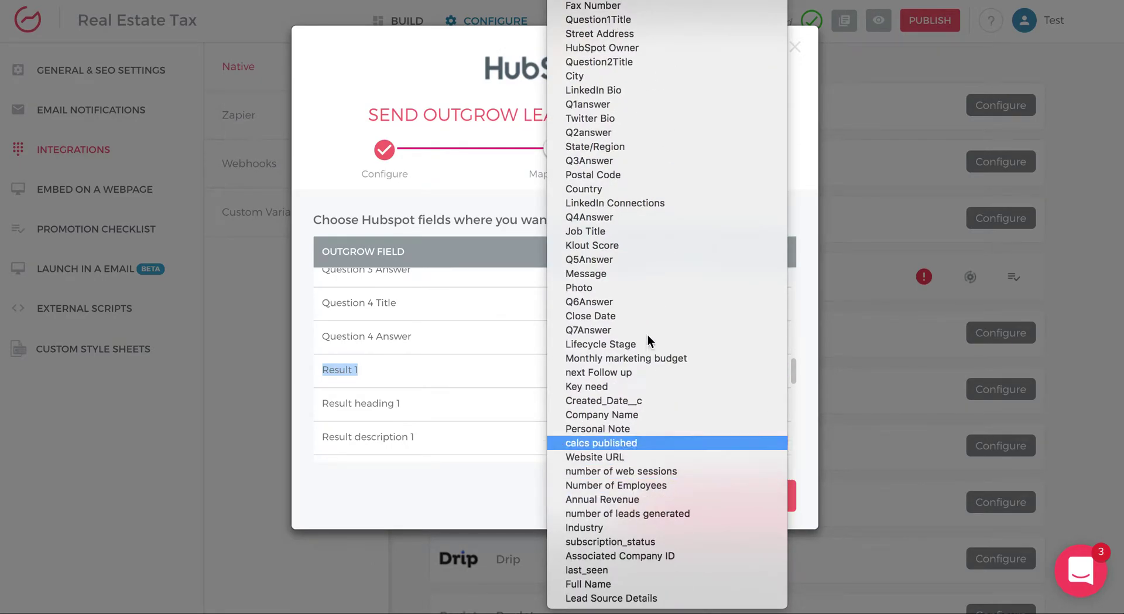
{"action": "scroll", "coordinate": [647, 292], "scroll_direction": "up", "scroll_amount": 5}
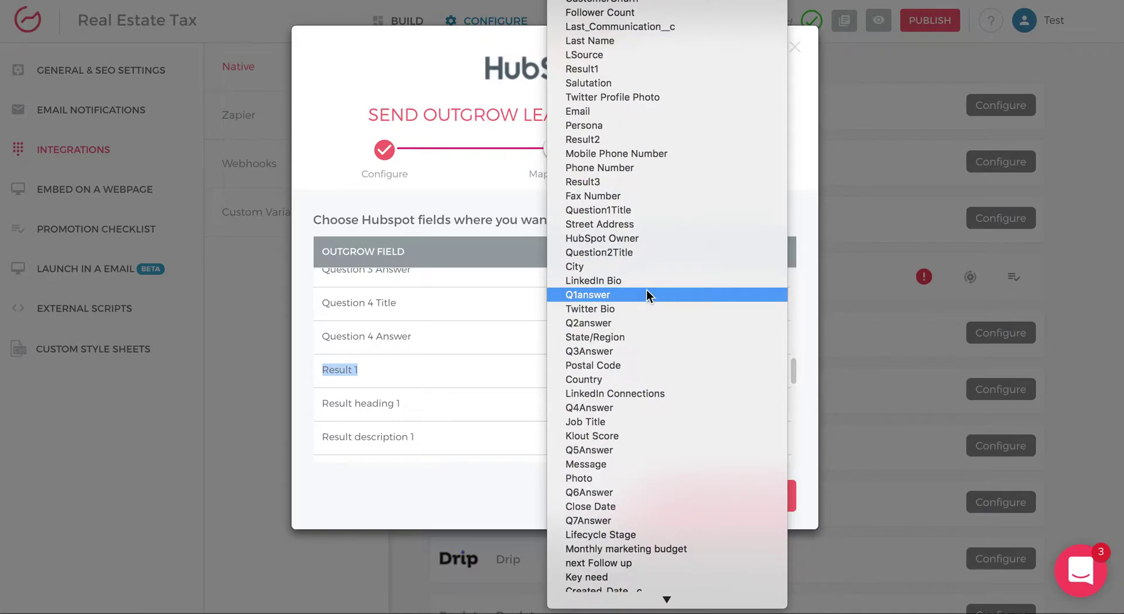
{"action": "left_click", "coordinate": [614, 69]}
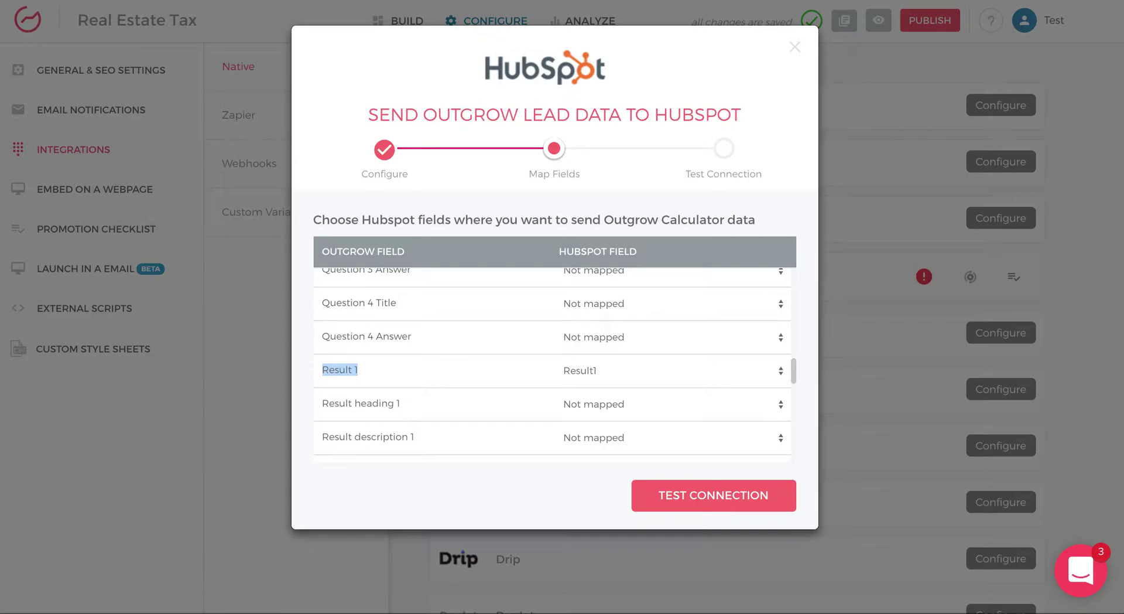
{"action": "left_click", "coordinate": [793, 55]}
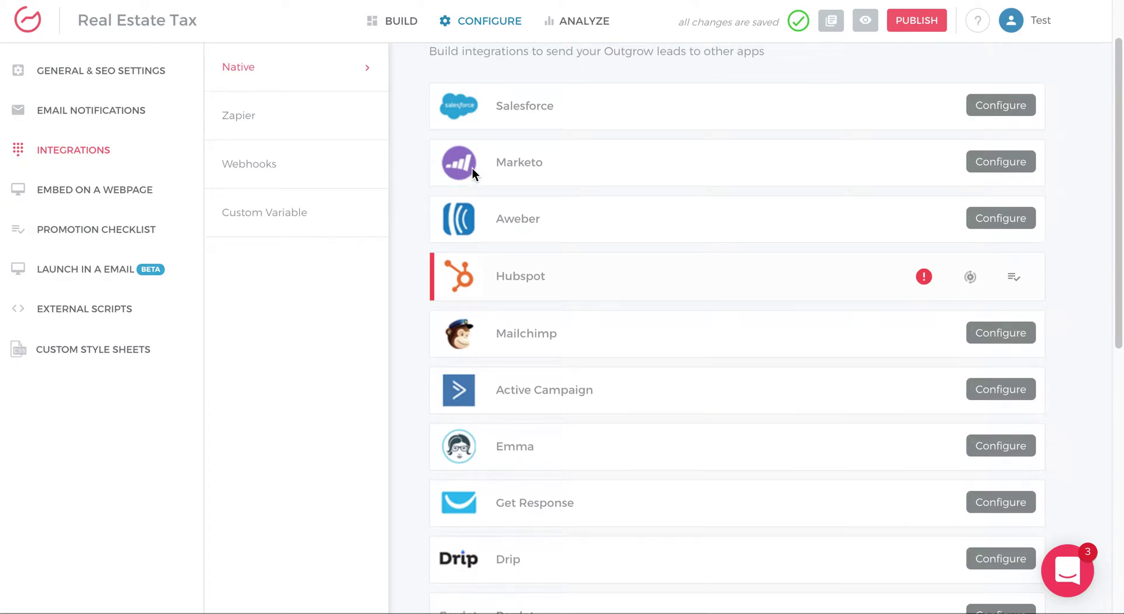
- Return to building the calculator and open the Video Cost chart of the result page for editing
{"action": "scroll", "coordinate": [472, 167], "scroll_direction": "up", "scroll_amount": 2}
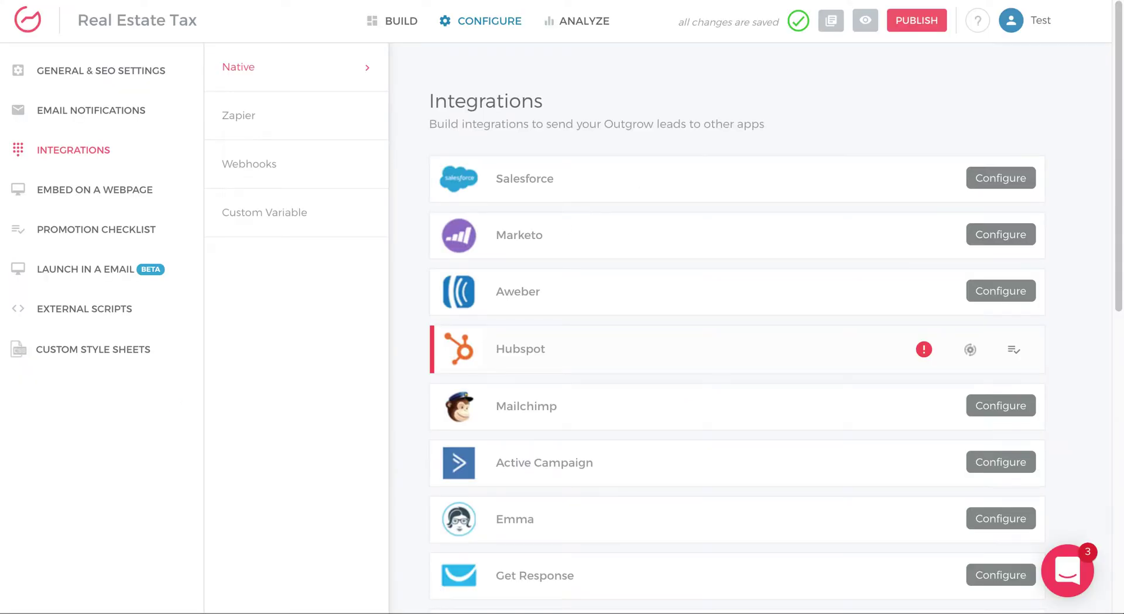
{"action": "left_click", "coordinate": [393, 21]}
{"action": "scroll", "coordinate": [459, 382], "scroll_direction": "down", "scroll_amount": 5}
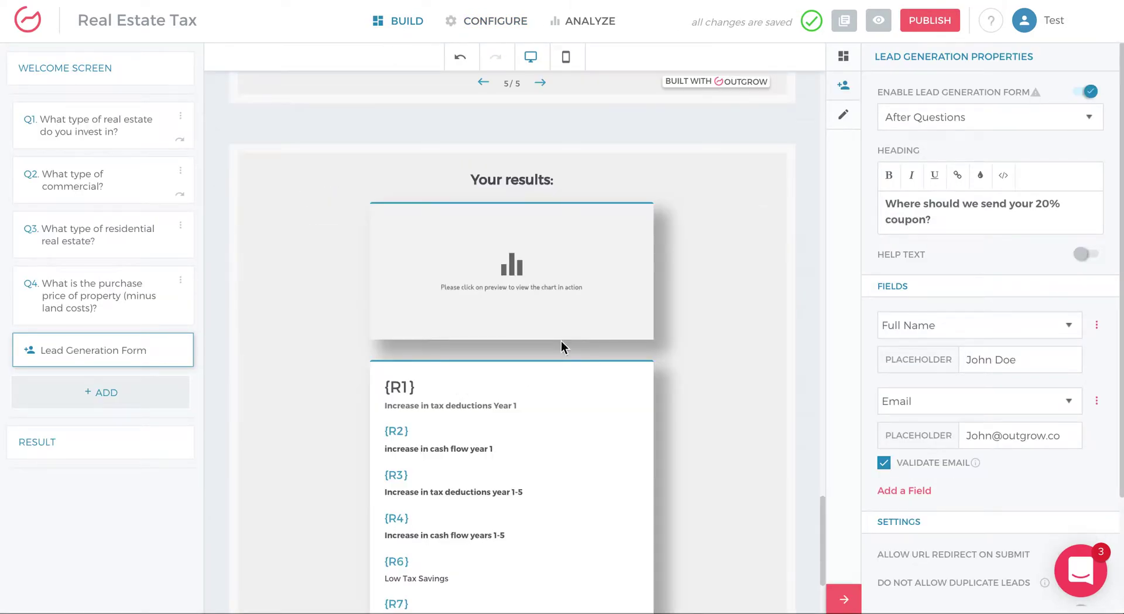
{"action": "left_click", "coordinate": [513, 180]}
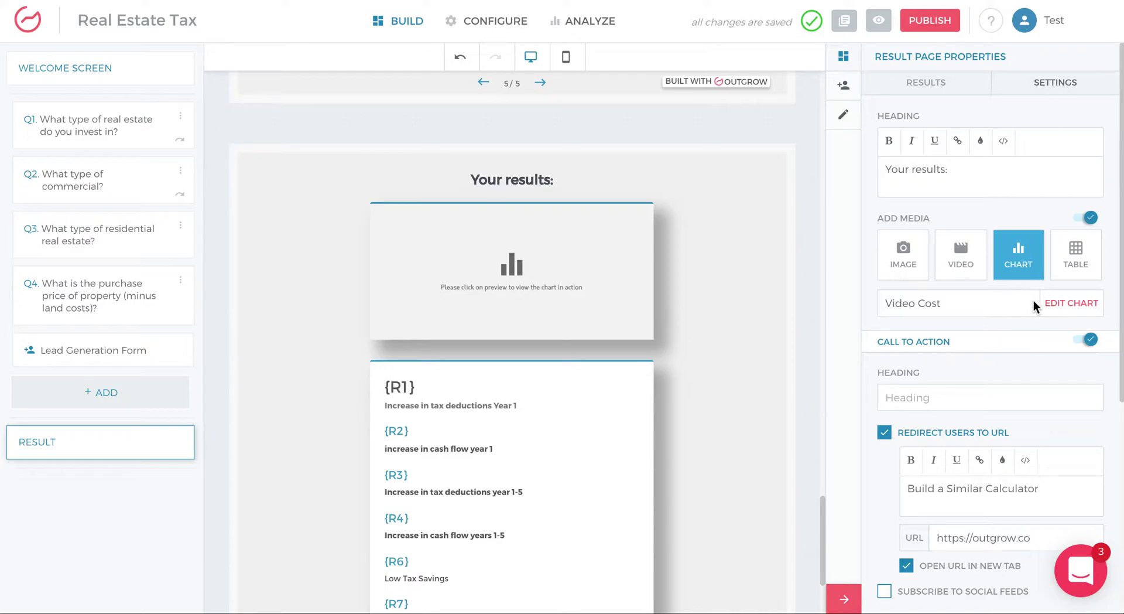
{"action": "left_click", "coordinate": [1069, 313]}
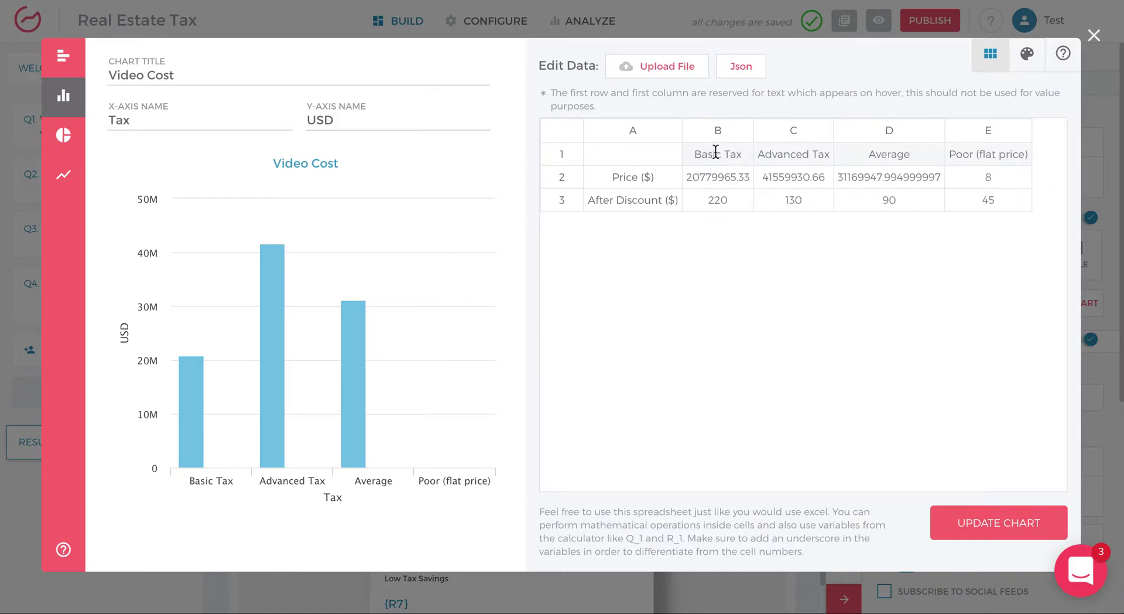
- Remove the After Discount ($) row and the Poor (flat price) column from the chart's data
{"action": "left_click_drag", "start_coordinate": [715, 152], "coordinate": [924, 151]}
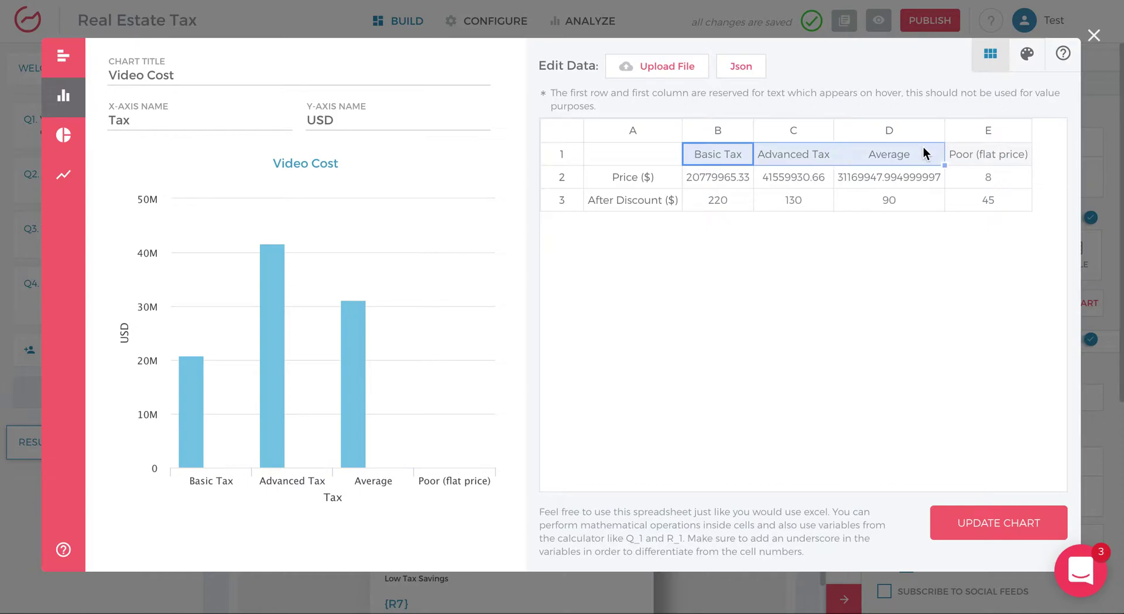
{"action": "left_click", "coordinate": [998, 154]}
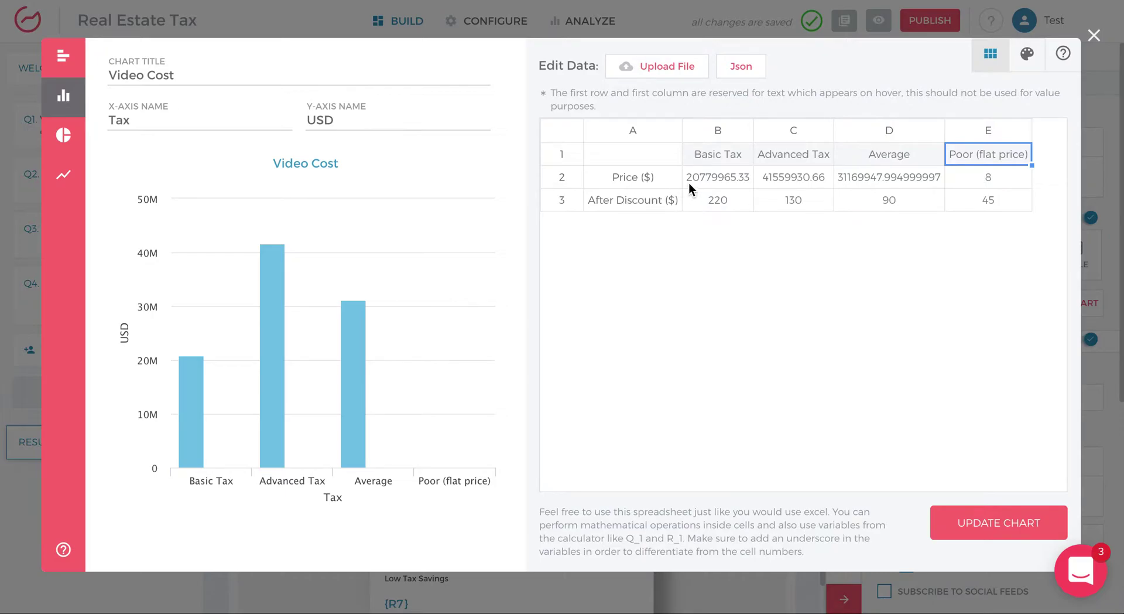
{"action": "left_click_drag", "start_coordinate": [614, 194], "coordinate": [981, 195]}
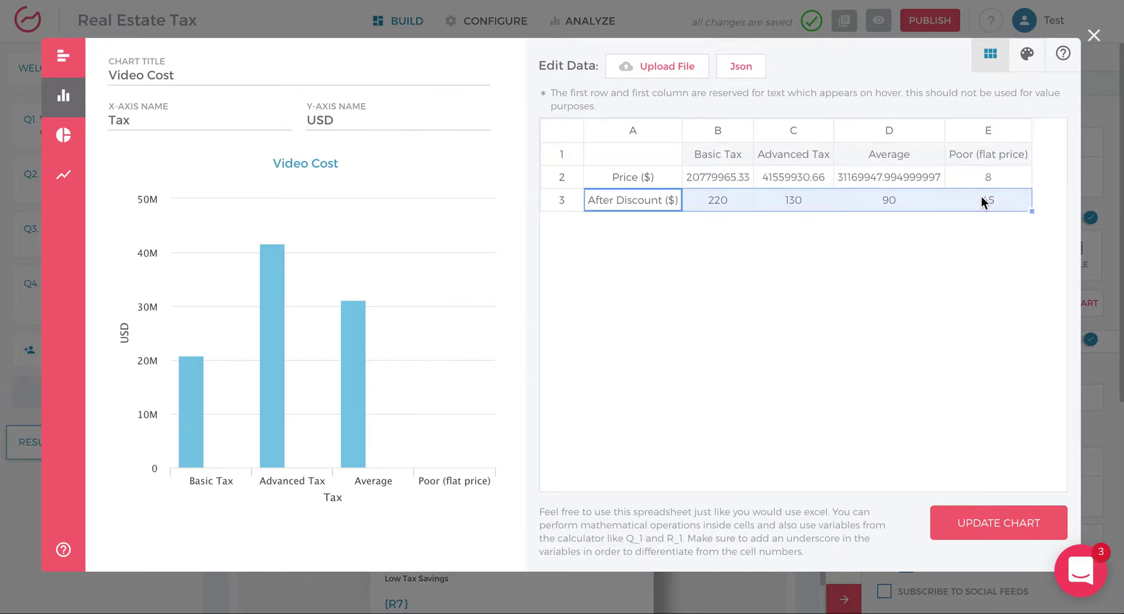
{"action": "right_click", "coordinate": [659, 201]}
{"action": "left_click", "coordinate": [666, 205]}
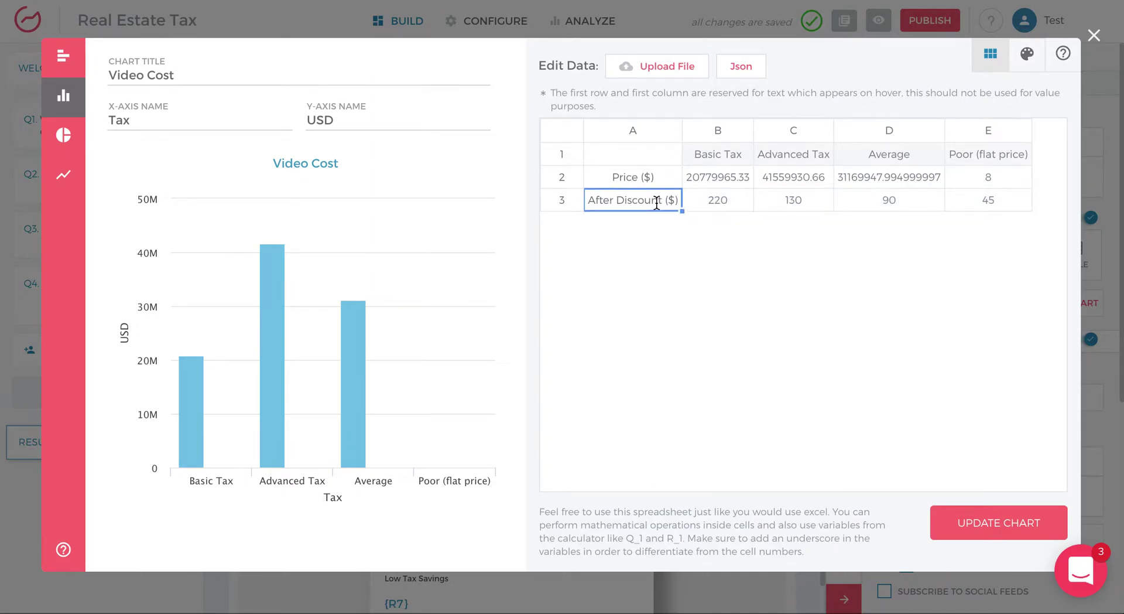
{"action": "right_click", "coordinate": [668, 201]}
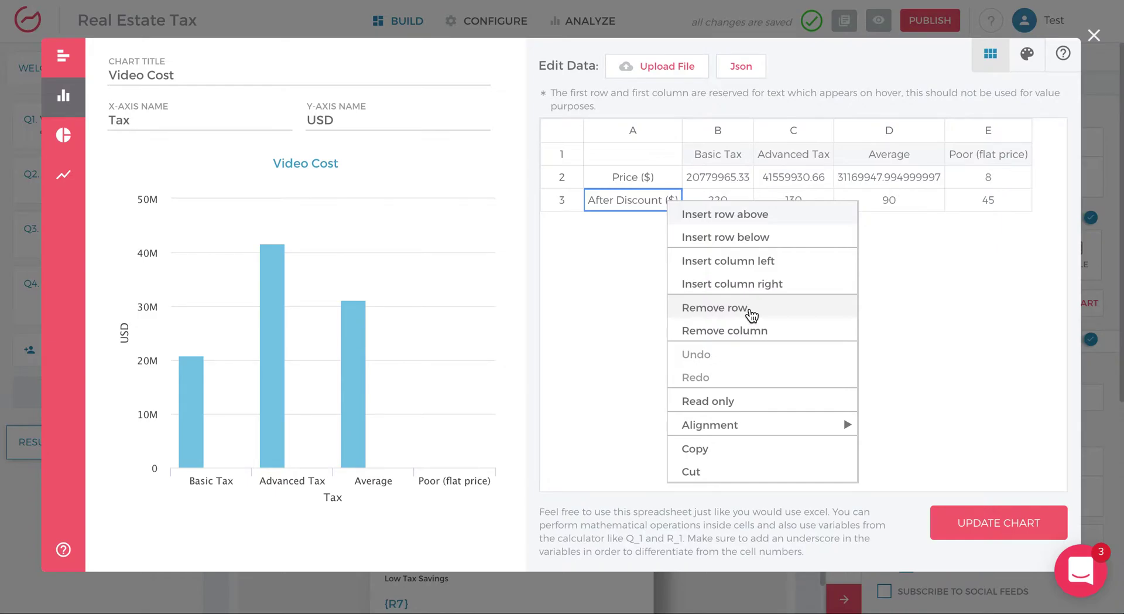
{"action": "left_click", "coordinate": [748, 309]}
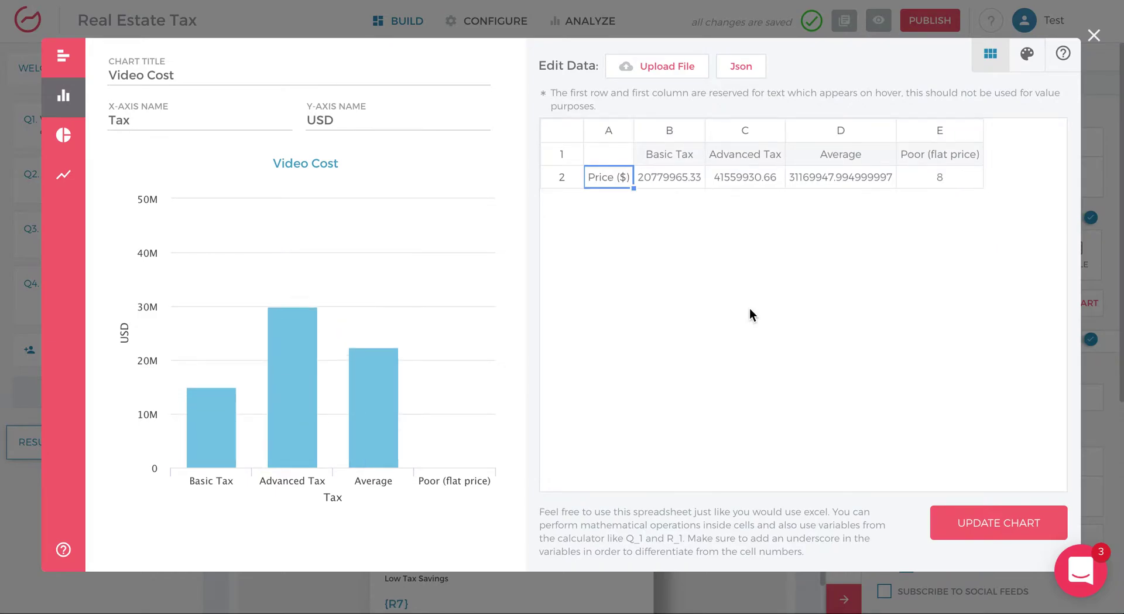
{"action": "right_click", "coordinate": [951, 154]}
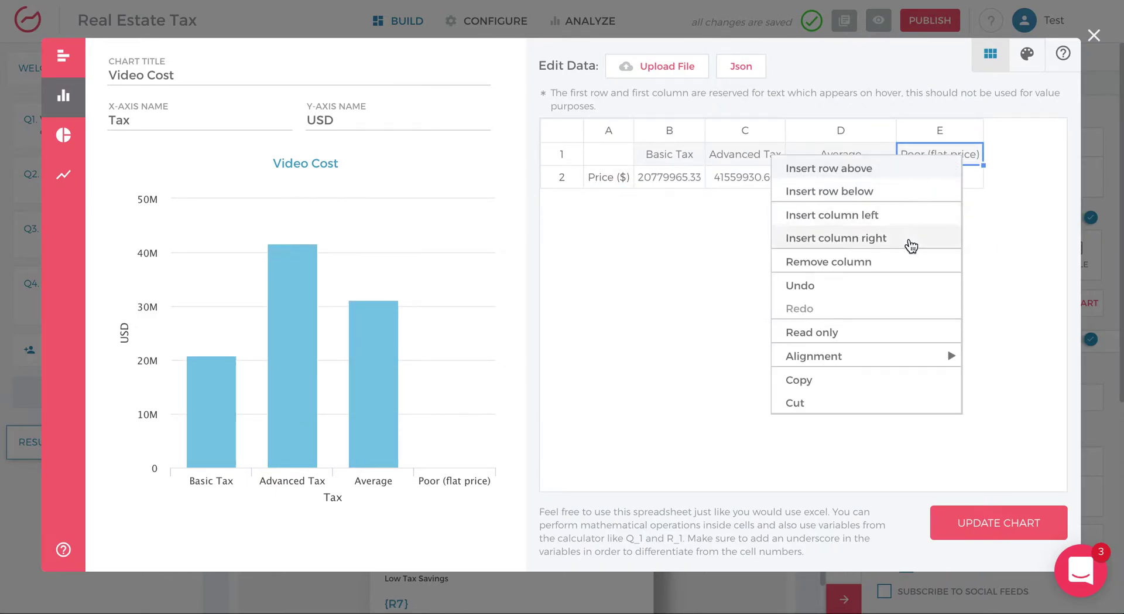
{"action": "left_click", "coordinate": [880, 268]}
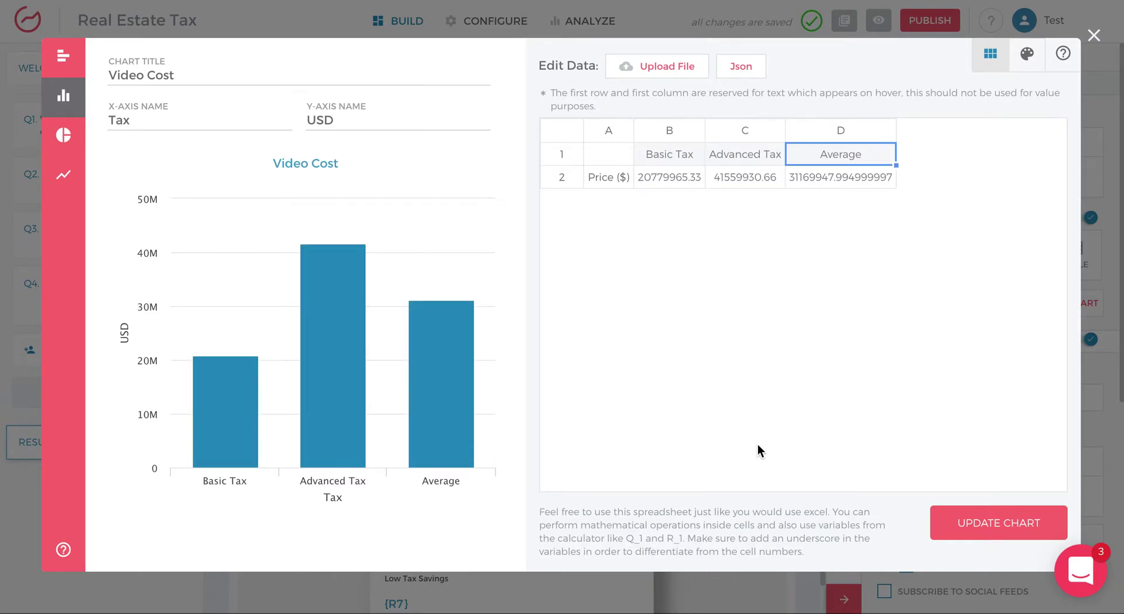
- Examine the Basic Tax, Advanced Tax and Average columns and their Price ($) cells in the chart's data
{"action": "left_click", "coordinate": [664, 151]}
{"action": "left_click", "coordinate": [759, 151]}
{"action": "left_click", "coordinate": [820, 155]}
{"action": "left_click", "coordinate": [683, 178]}
{"action": "type", "text": "=R_6"}
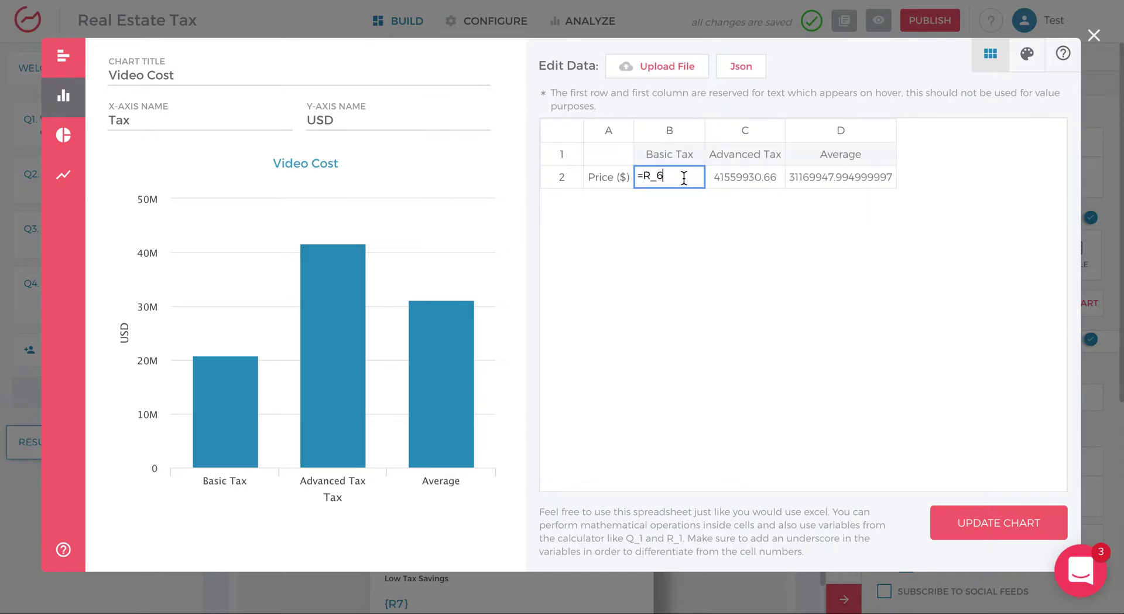
{"action": "left_click", "coordinate": [607, 177]}
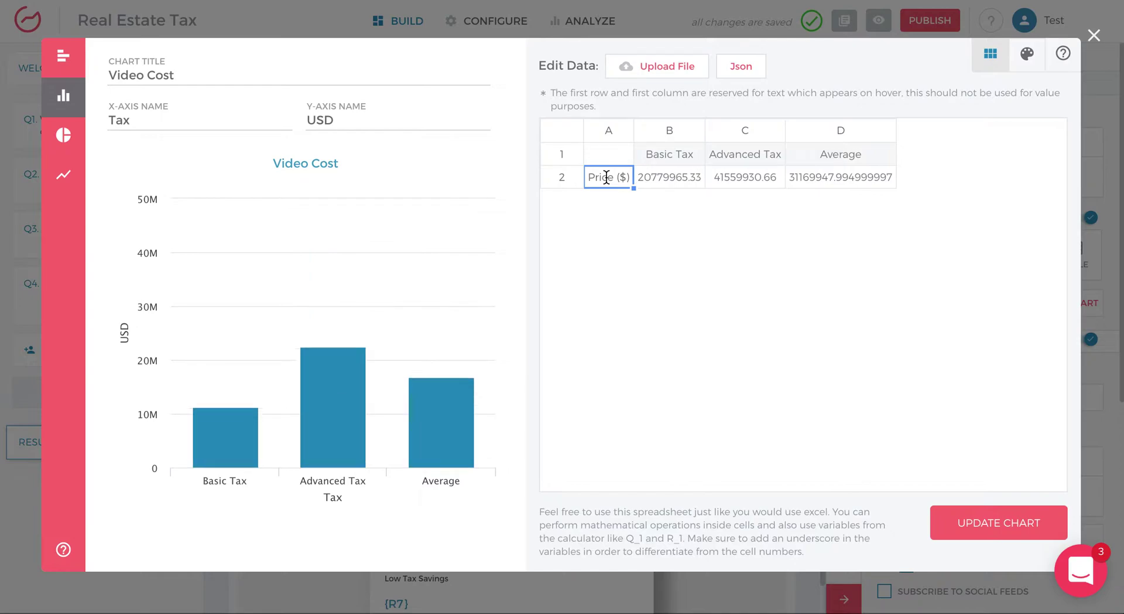
{"action": "left_click", "coordinate": [674, 175]}
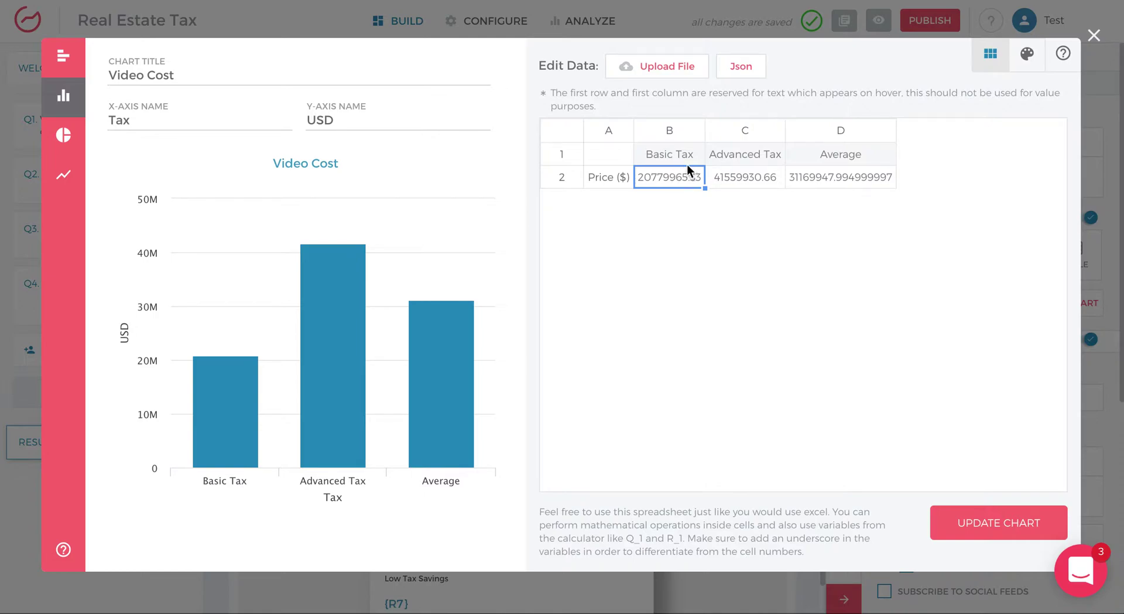
{"action": "left_click", "coordinate": [686, 155]}
{"action": "left_click", "coordinate": [746, 158]}
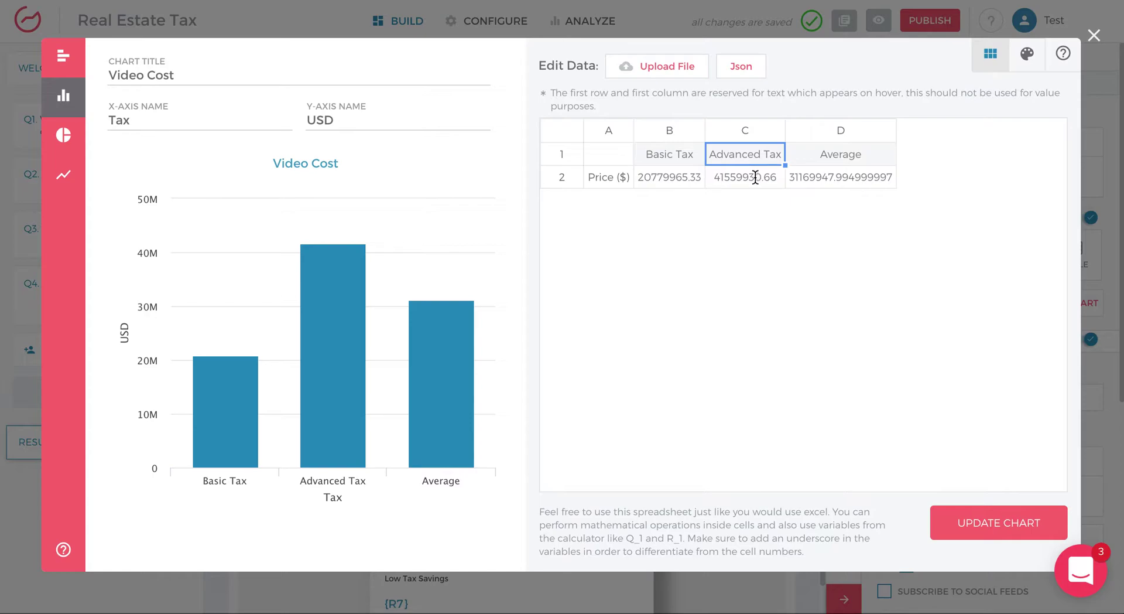
{"action": "left_click", "coordinate": [836, 155]}
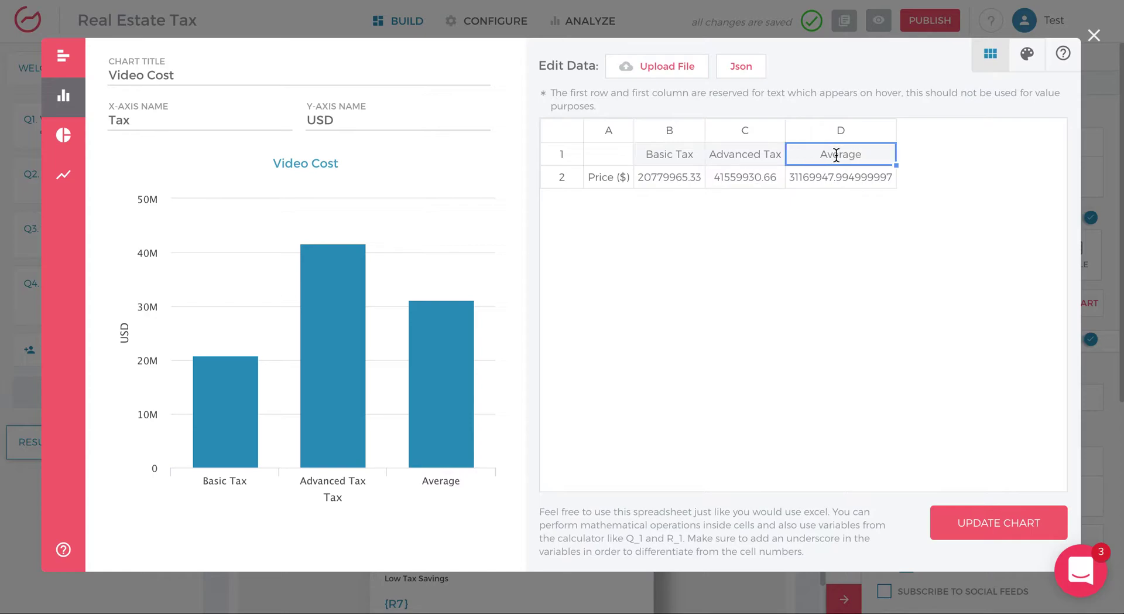
{"action": "left_click", "coordinate": [651, 179]}
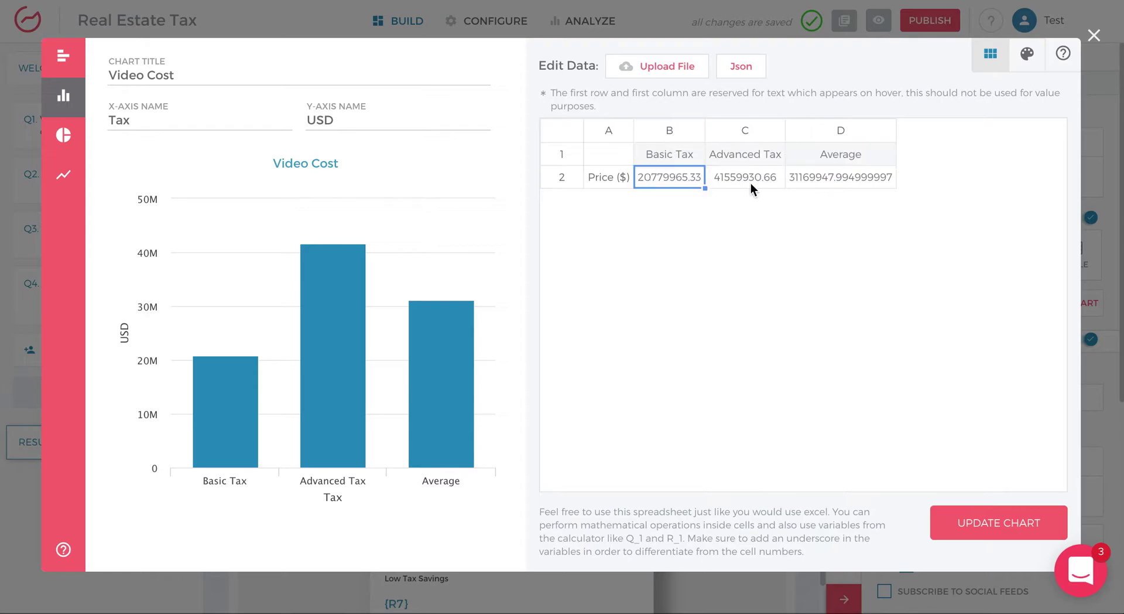
{"action": "left_click", "coordinate": [753, 183]}
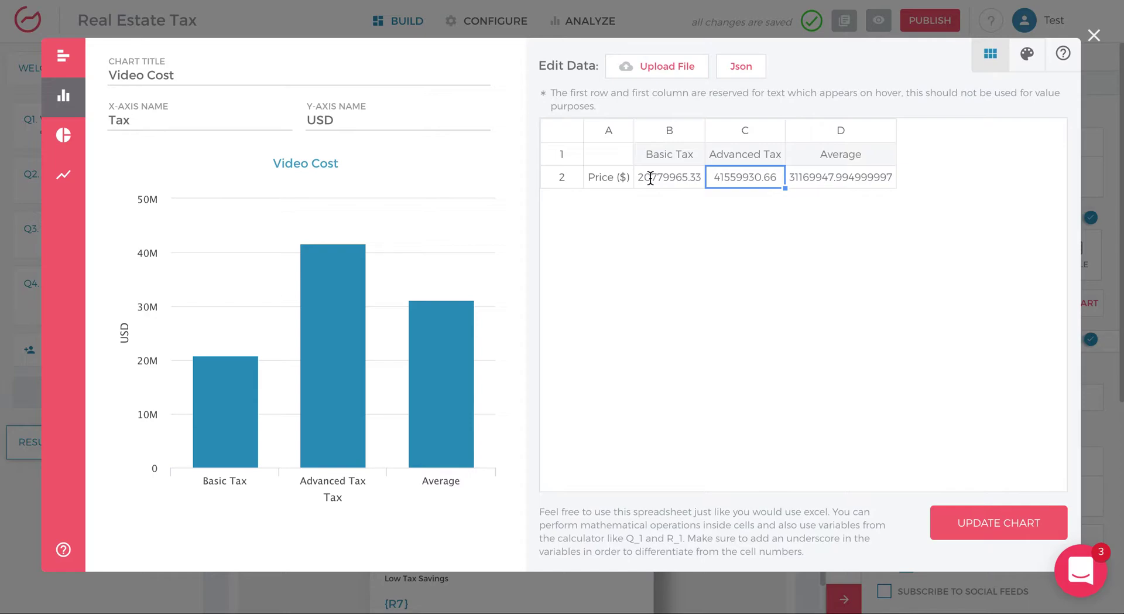
- Inspect the formulas behind the Basic Tax, Advanced Tax and Average prices in the chart's data
{"action": "left_click", "coordinate": [679, 184]}
{"action": "type", "text": "=R_6"}
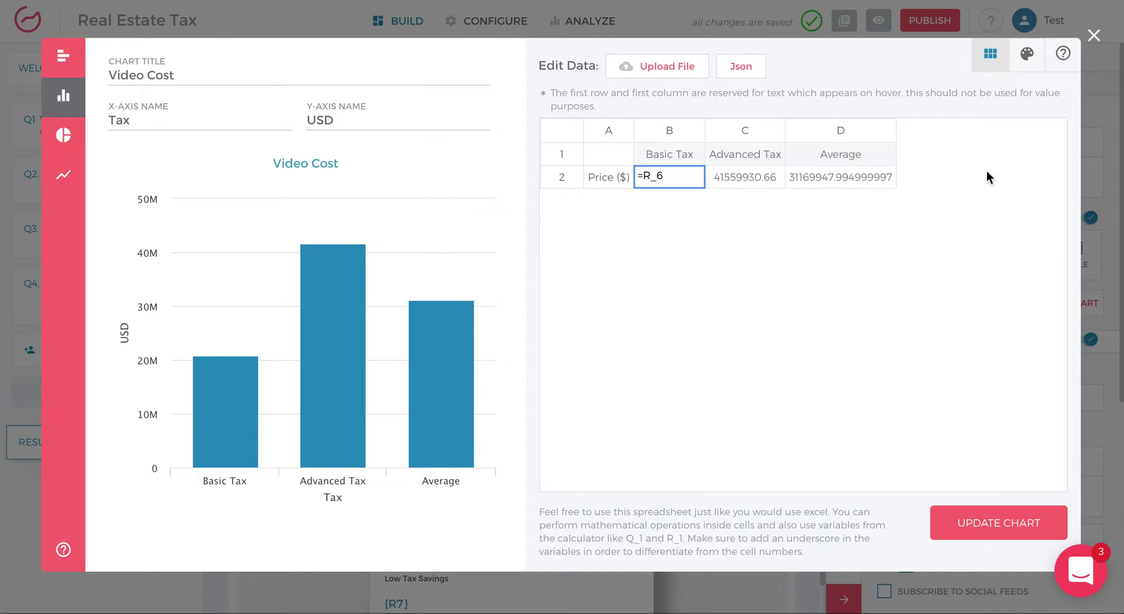
{"action": "left_click", "coordinate": [773, 177]}
{"action": "type", "text": "=R_7"}
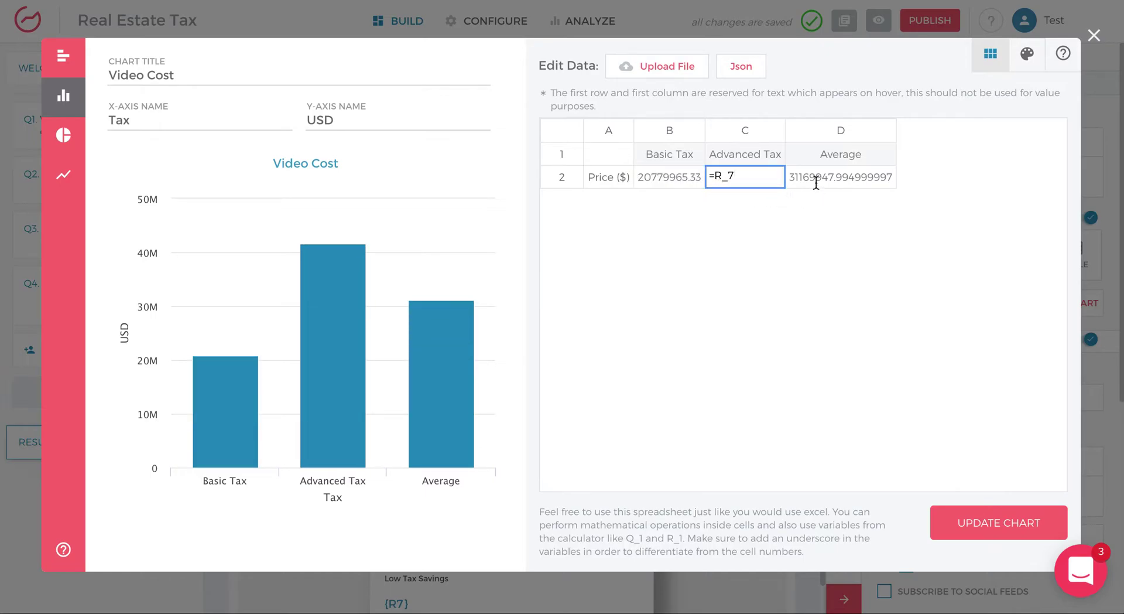
{"action": "left_click", "coordinate": [843, 176]}
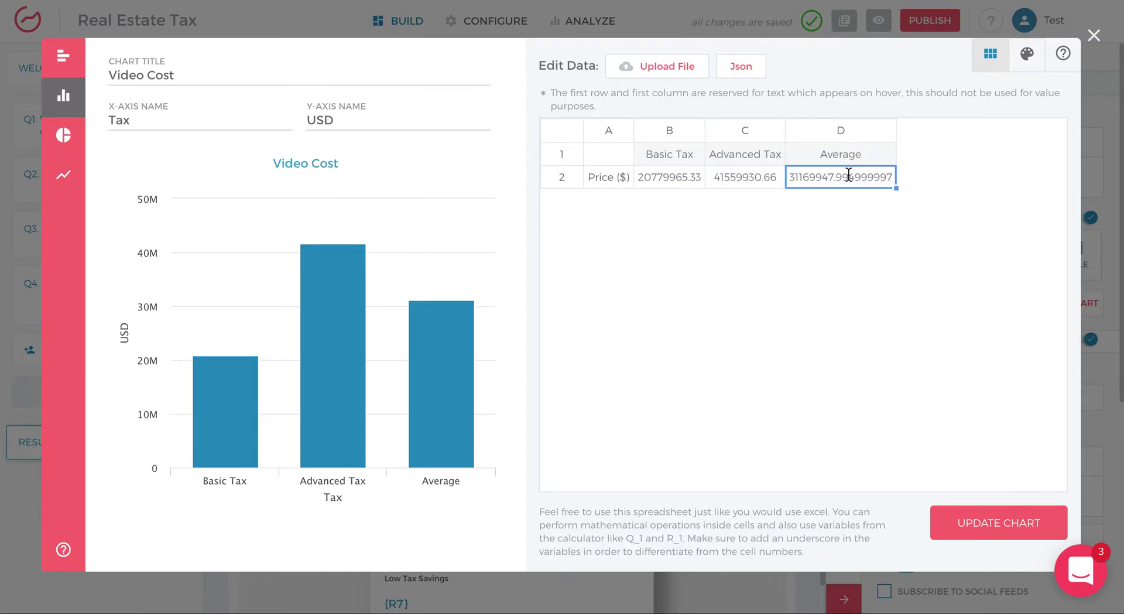
{"action": "left_click", "coordinate": [656, 177]}
{"action": "left_click", "coordinate": [747, 176]}
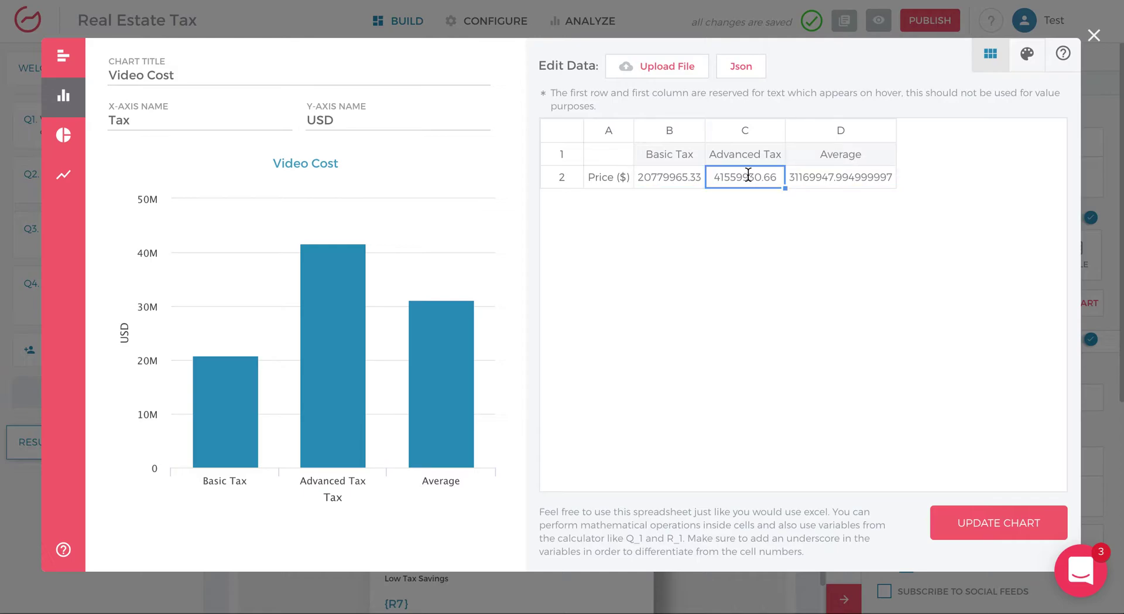
{"action": "double_click", "coordinate": [818, 176]}
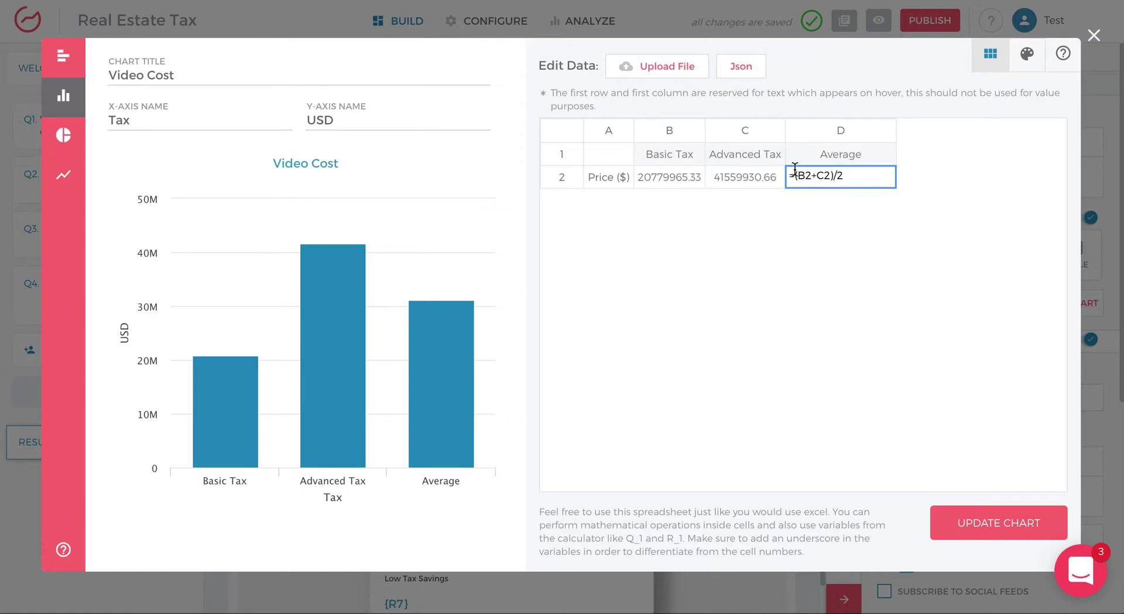
{"action": "left_click", "coordinate": [728, 168]}
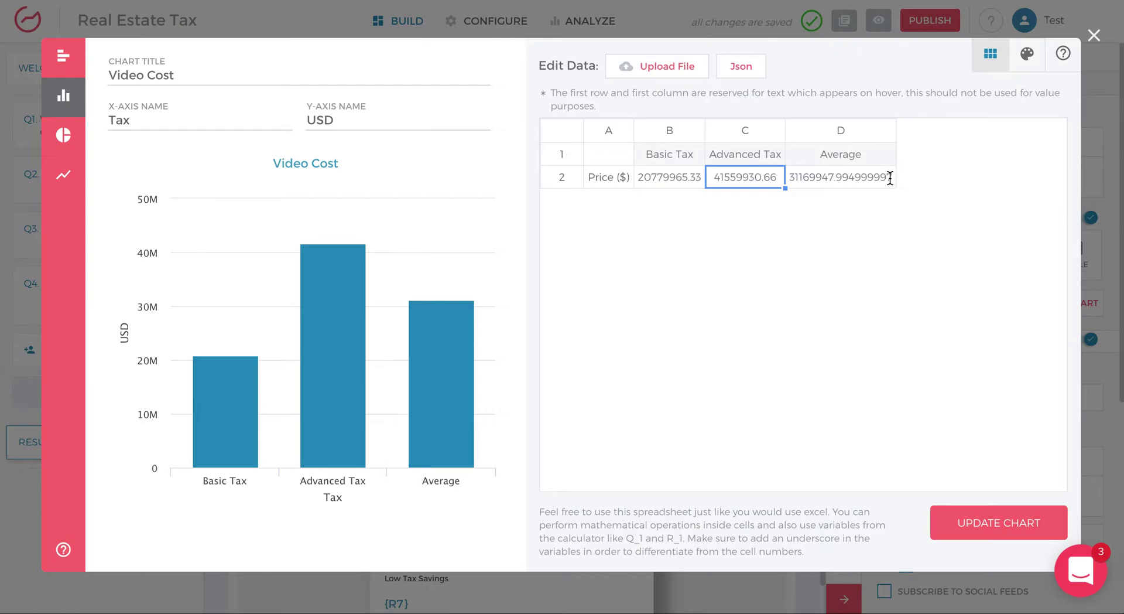
- Wrap the Average price formula in INT so that it reads =INT((B2+C2)/2)
{"action": "left_click", "coordinate": [836, 176]}
{"action": "type", "text": "=(B2+C2)/2"}
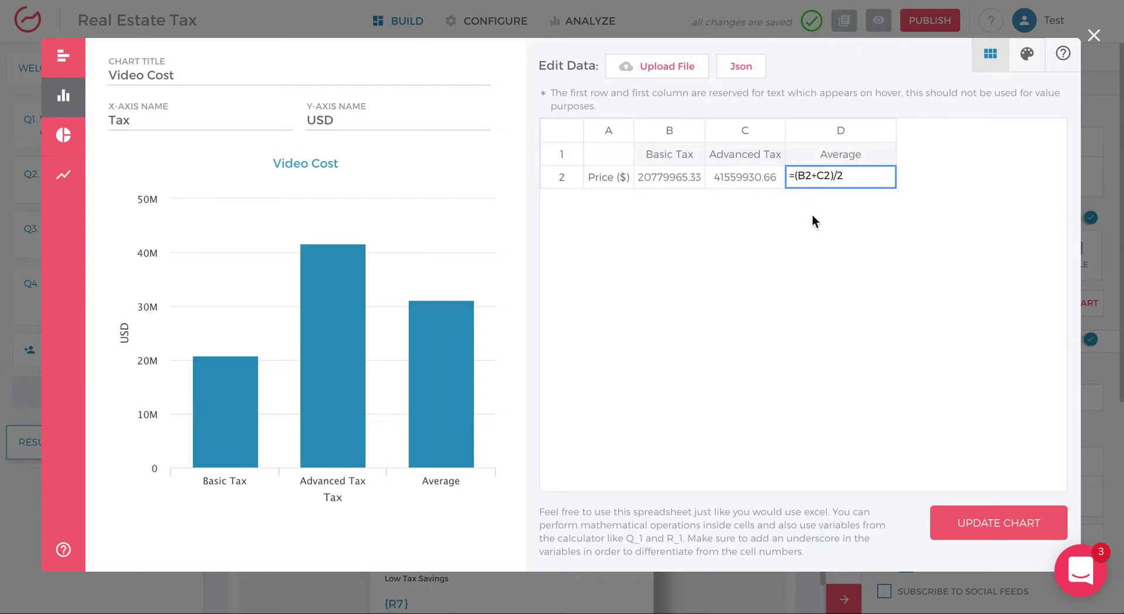
{"action": "type", "text": "INT("}
{"action": "type", "text": ")"}
{"action": "key", "text": "Return"}
- Change the Advanced Tax price formula to =INT(R_7)
{"action": "left_click", "coordinate": [768, 178]}
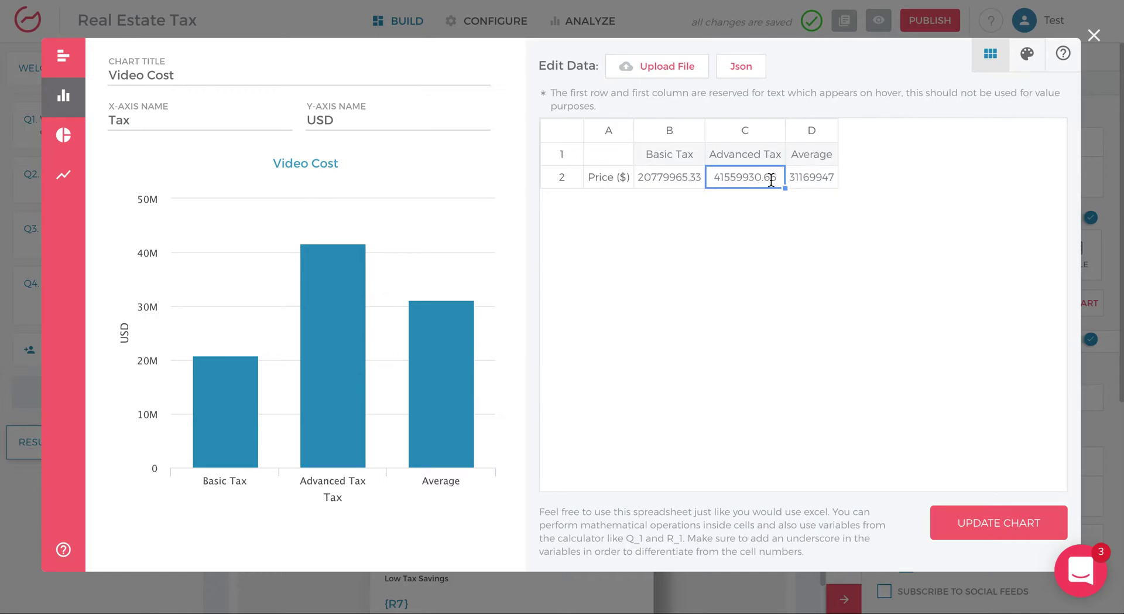
{"action": "type", "text": "=R_7"}
{"action": "left_click", "coordinate": [715, 179]}
{"action": "type", "text": "INT("}
{"action": "type", "text": ")"}
{"action": "key", "text": "Return"}
- Change the Basic Tax price formula to =INT(R_6)
{"action": "left_click", "coordinate": [647, 178]}
{"action": "type", "text": "=R_6"}
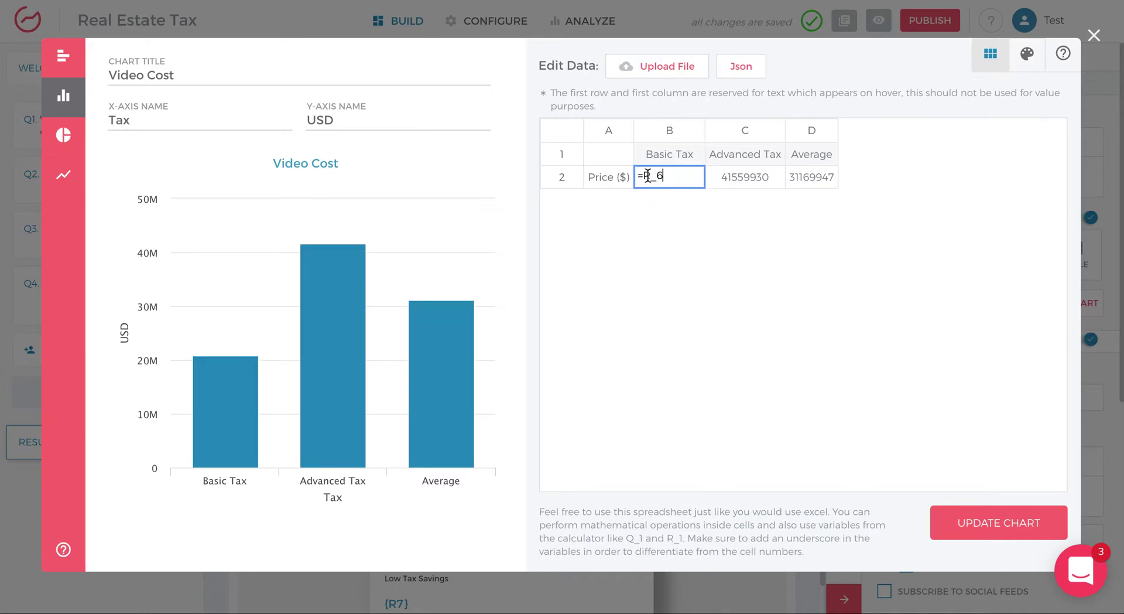
{"action": "left_click", "coordinate": [646, 175]}
{"action": "type", "text": "INT("}
{"action": "type", "text": ")"}
{"action": "key", "text": "Return"}
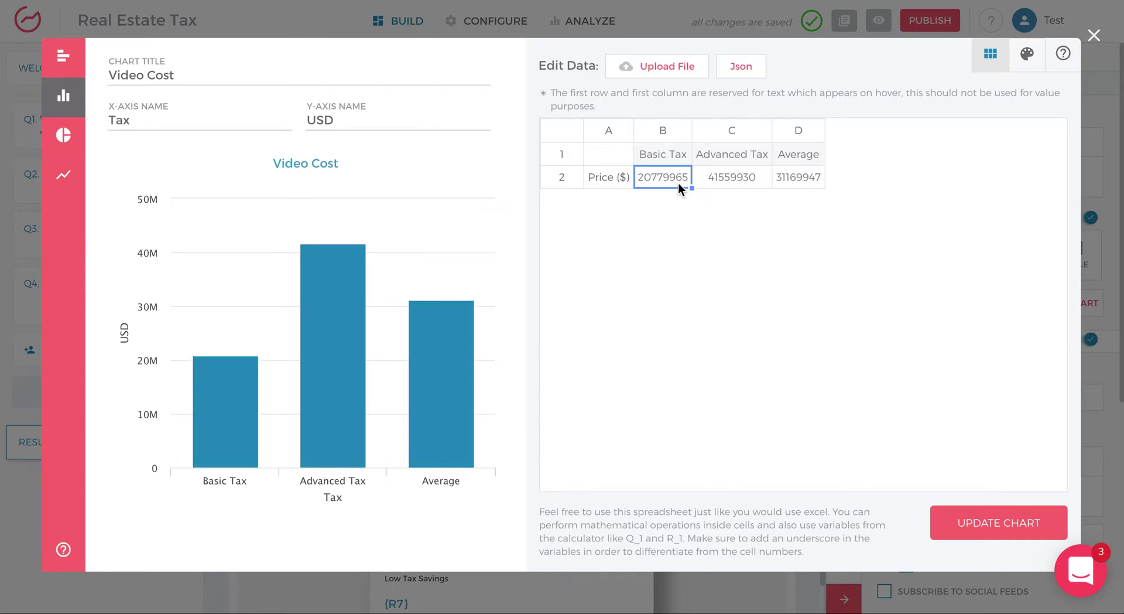
- Check the three price cells and update the chart with the edited data
{"action": "double_click", "coordinate": [677, 177]}
{"action": "key", "text": "shift+Right"}
{"action": "key", "text": "shift+Right"}
{"action": "key", "text": "shift+Right"}
{"action": "left_click", "coordinate": [739, 177]}
{"action": "double_click", "coordinate": [743, 177]}
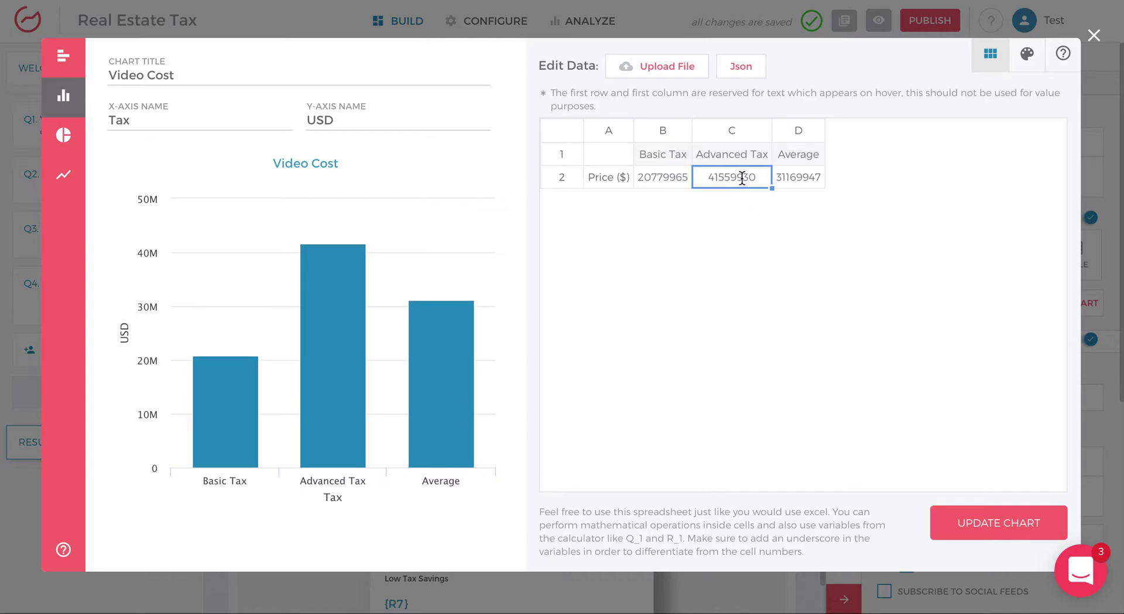
{"action": "left_click", "coordinate": [803, 176]}
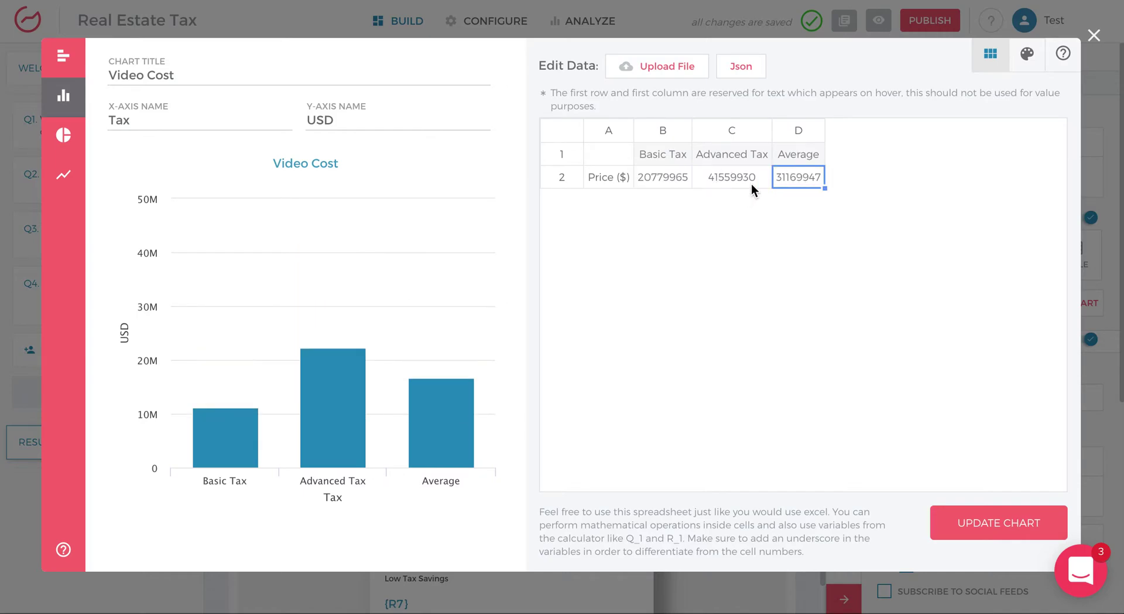
{"action": "left_click", "coordinate": [1007, 521]}
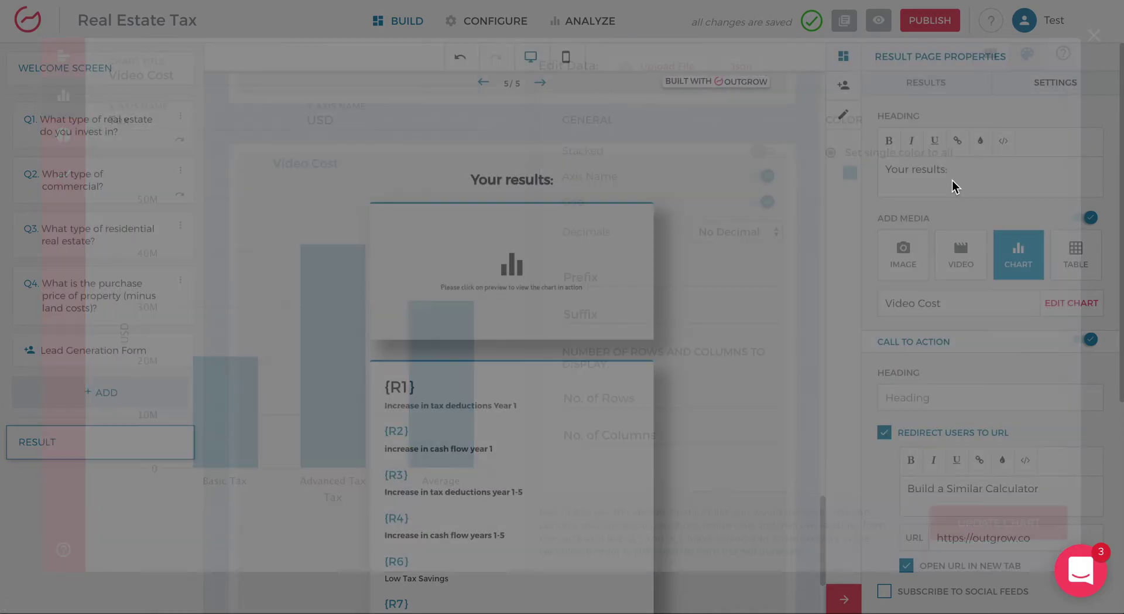
- View the Result 6 formula on the result page and open the Result 7 formula in the Formula Builder
{"action": "scroll", "coordinate": [508, 445], "scroll_direction": "down", "scroll_amount": 3}
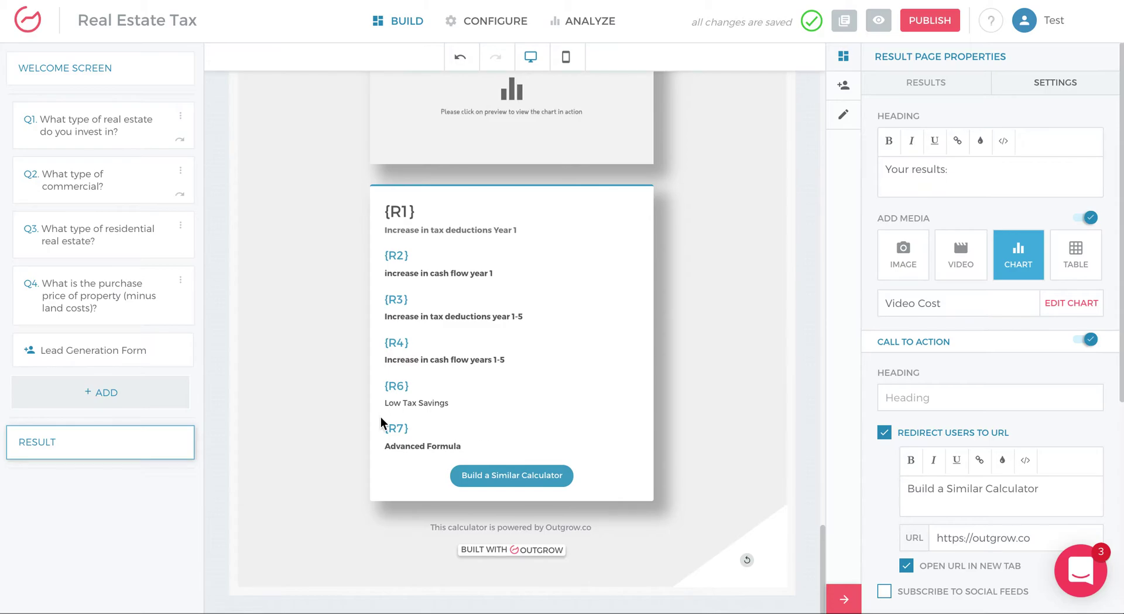
{"action": "left_click", "coordinate": [405, 382]}
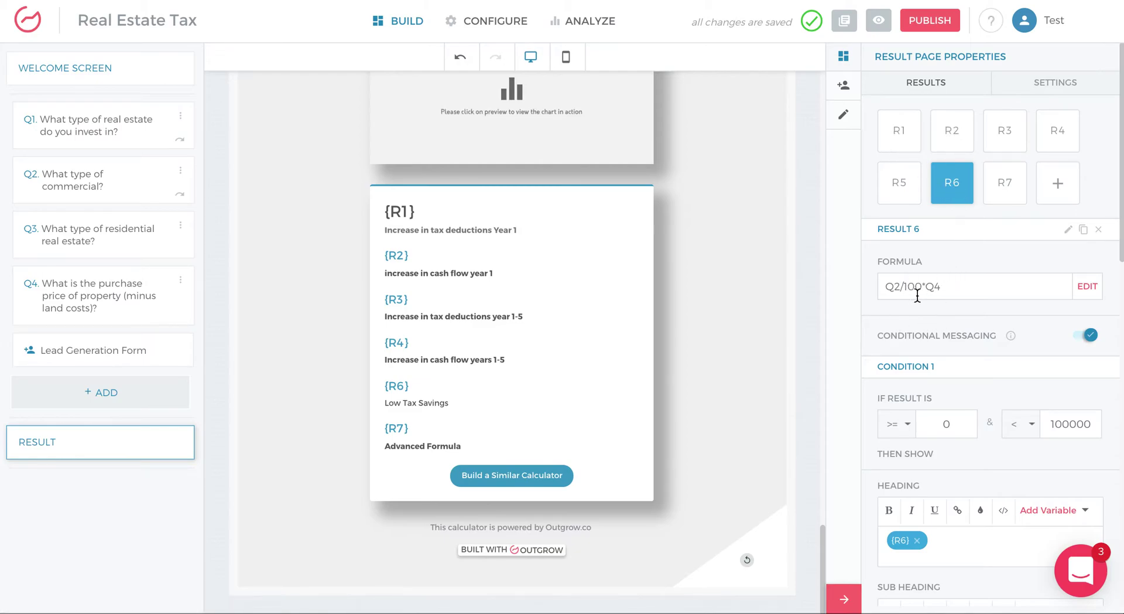
{"action": "left_click", "coordinate": [994, 201]}
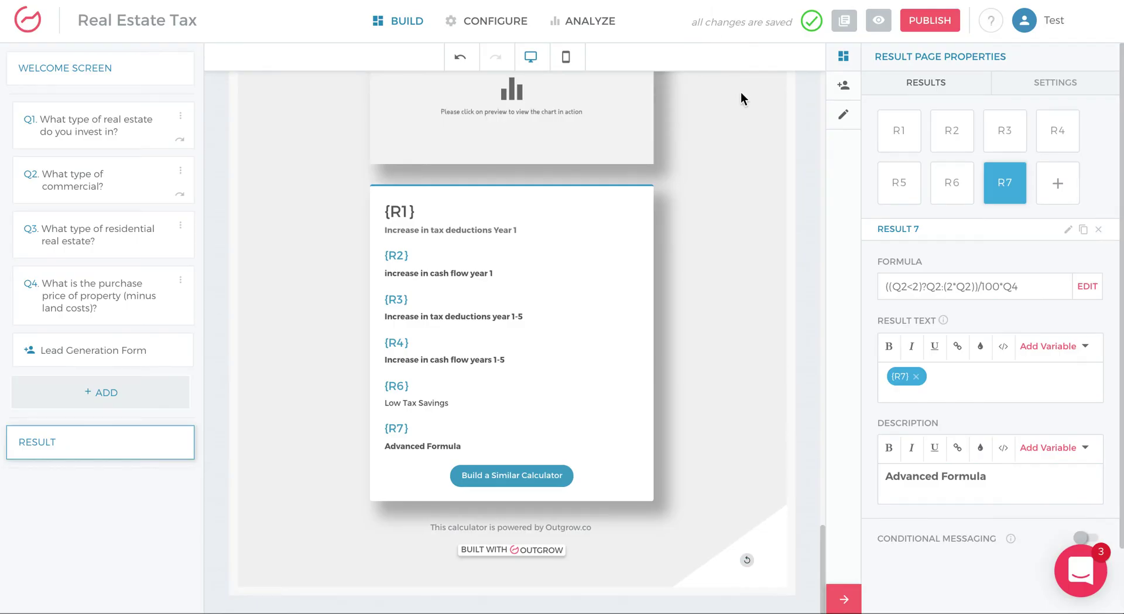
{"action": "left_click", "coordinate": [1079, 290]}
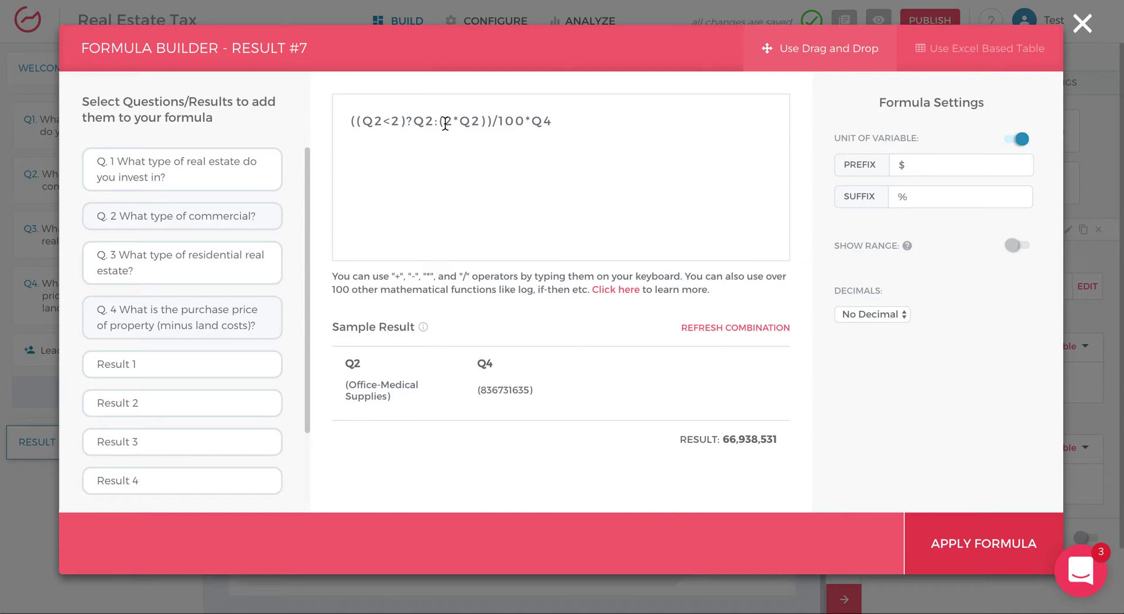
- Copy the Result 7 formula ((Q2<2)?Q2:(2*Q2))/100*Q4 into cell B5 of the Excel-based table
{"action": "left_click_drag", "start_coordinate": [352, 122], "coordinate": [652, 127]}
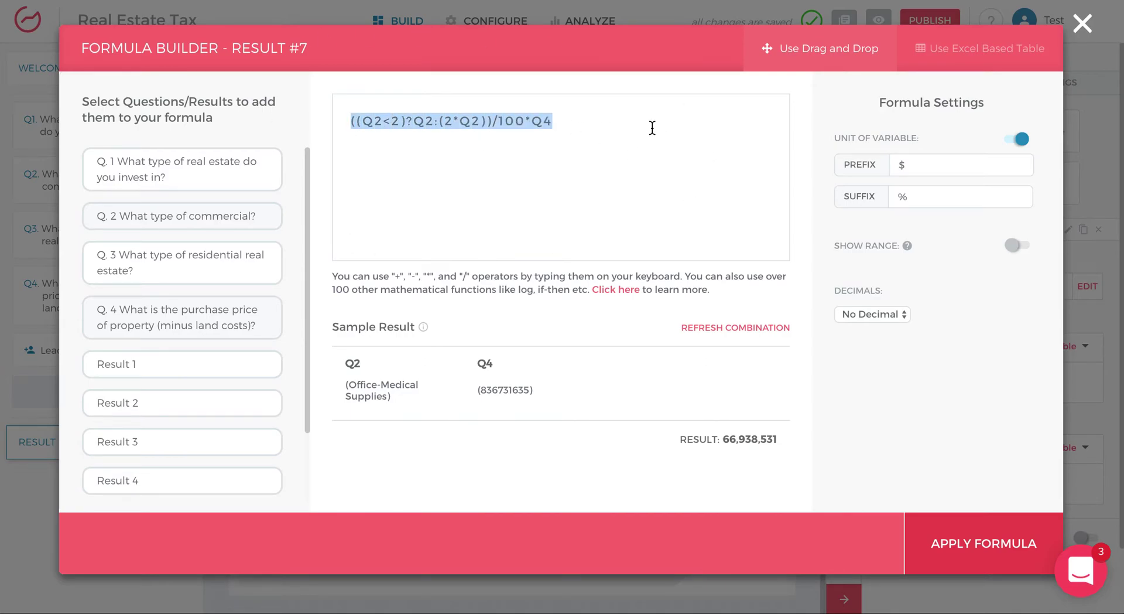
{"action": "left_click", "coordinate": [1002, 61]}
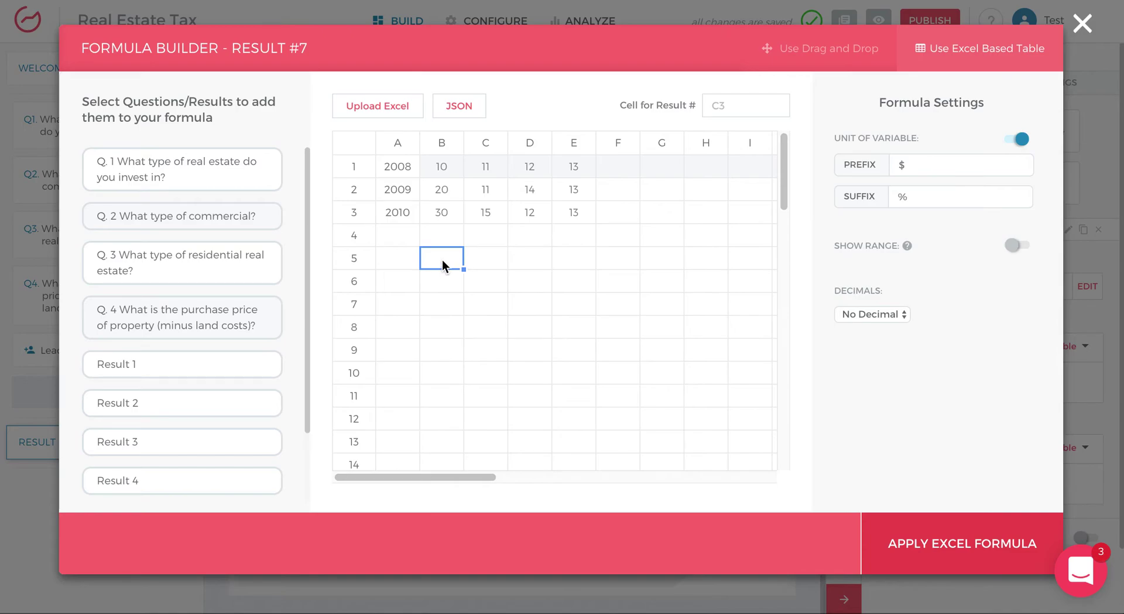
{"action": "type", "text": "((Q1<2)?Q2:(2*Q2))/100*Q4"}
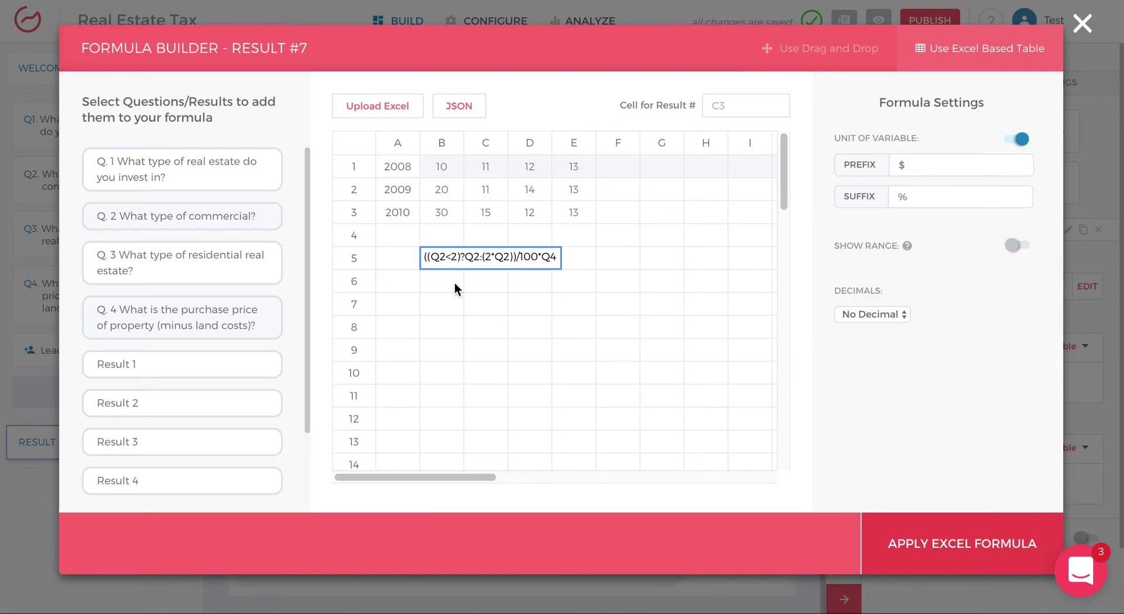
- Enter the formula =IF(Q_2<2,Q_2,2*Q_2)/100*Q_4 in cell B6 of the table
{"action": "left_click", "coordinate": [454, 282]}
{"action": "type", "text": "="}
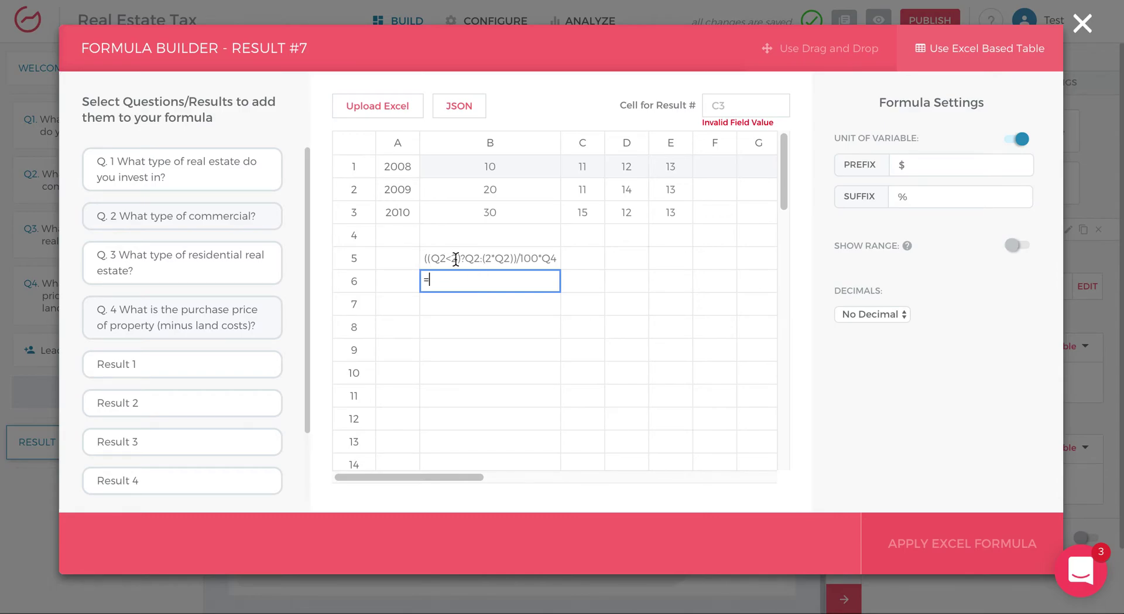
{"action": "left_click", "coordinate": [476, 258]}
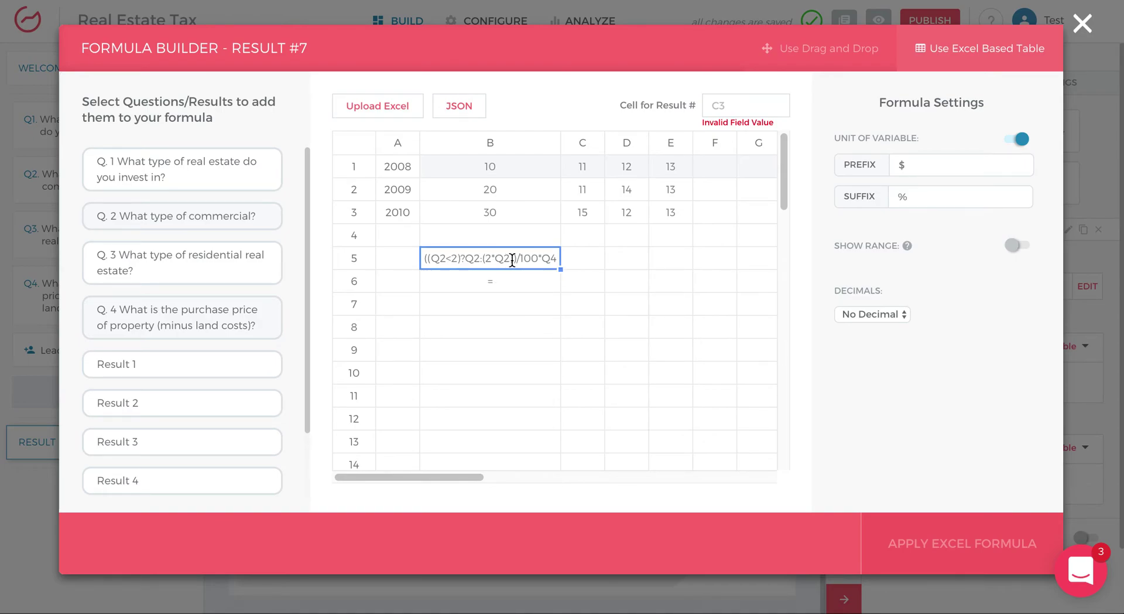
{"action": "left_click", "coordinate": [505, 279]}
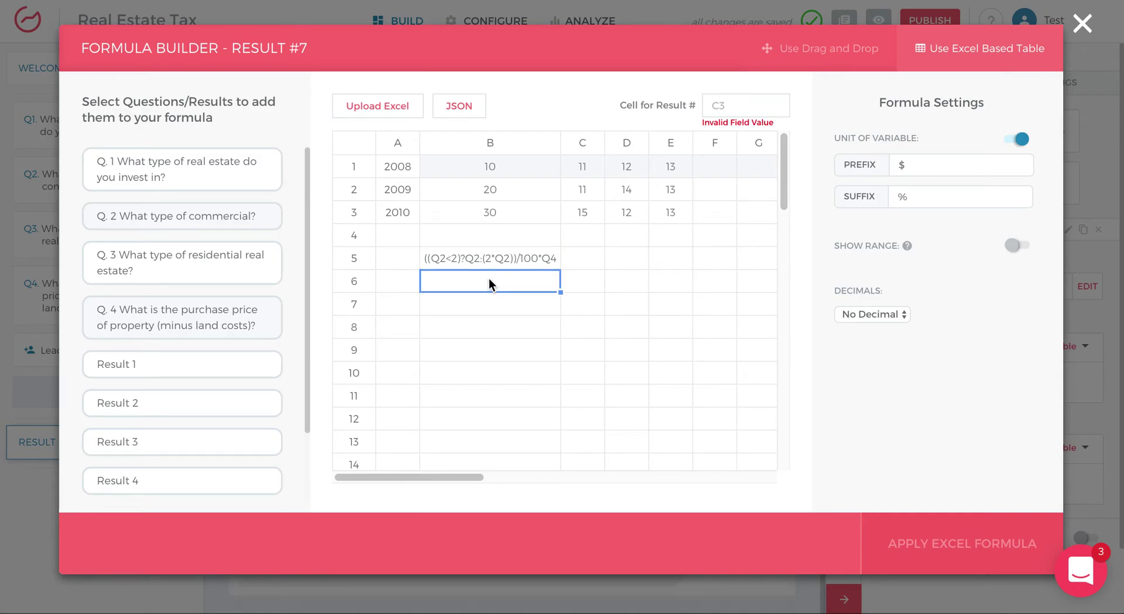
{"action": "double_click", "coordinate": [490, 279]}
{"action": "left_click", "coordinate": [470, 256]}
{"action": "left_click", "coordinate": [504, 281]}
{"action": "double_click", "coordinate": [504, 281]}
{"action": "type", "text": "IF(Q_2<2,Q_2,2*Q_2)/100"}
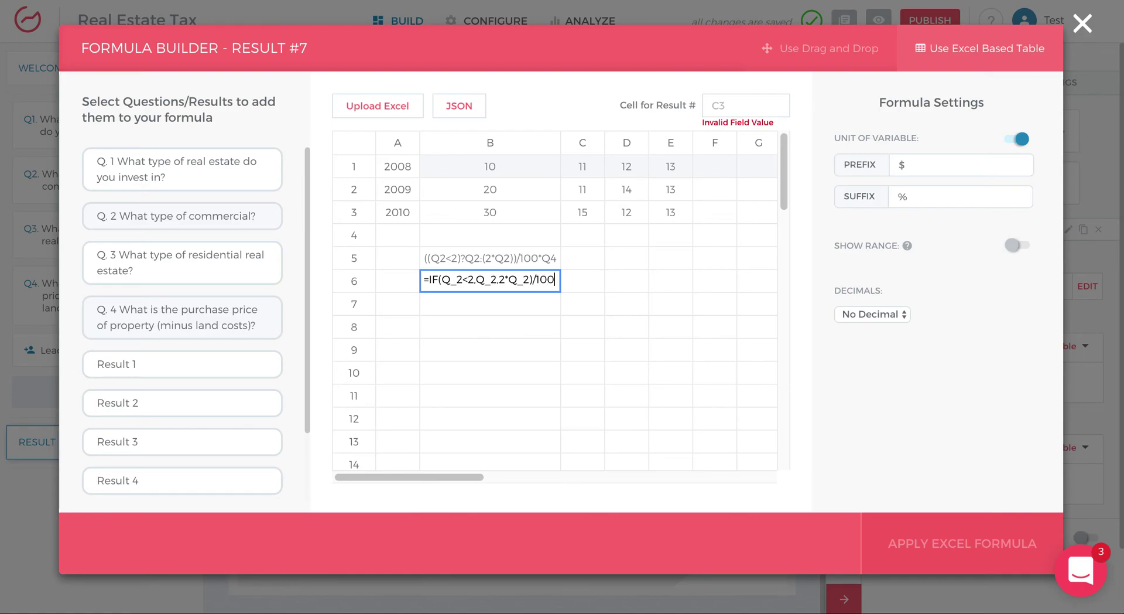
{"action": "type", "text": "*Q_4"}
{"action": "key", "text": "Return"}
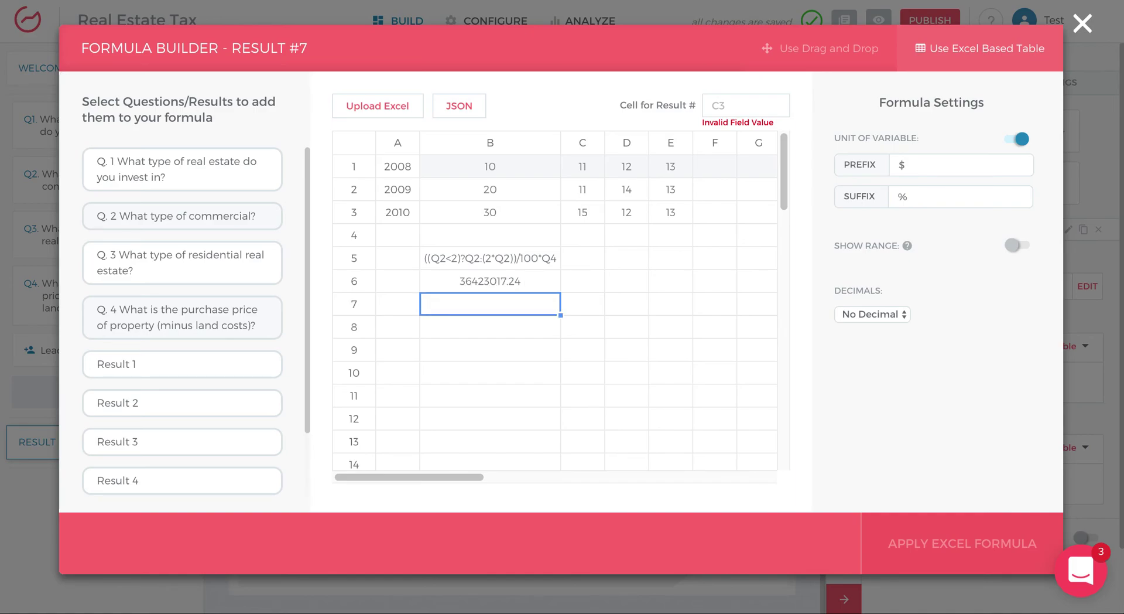
- Set B6 as the cell for the result and apply the Excel formula to Result 7
{"action": "left_click", "coordinate": [491, 281]}
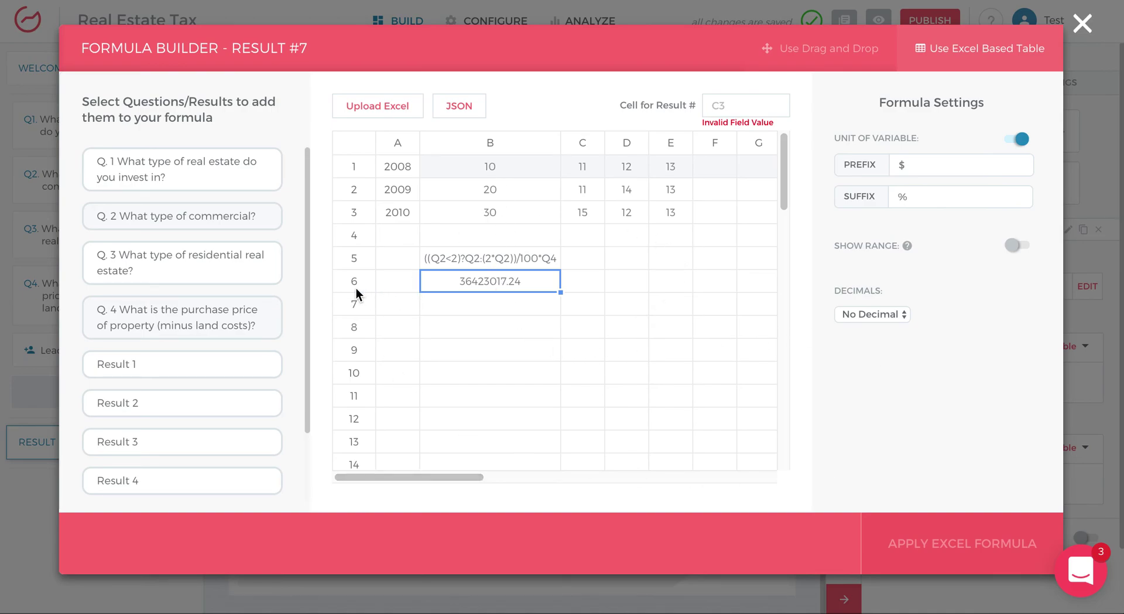
{"action": "left_click_drag", "start_coordinate": [622, 105], "coordinate": [747, 106]}
{"action": "left_click", "coordinate": [747, 106]}
{"action": "type", "text": "B6"}
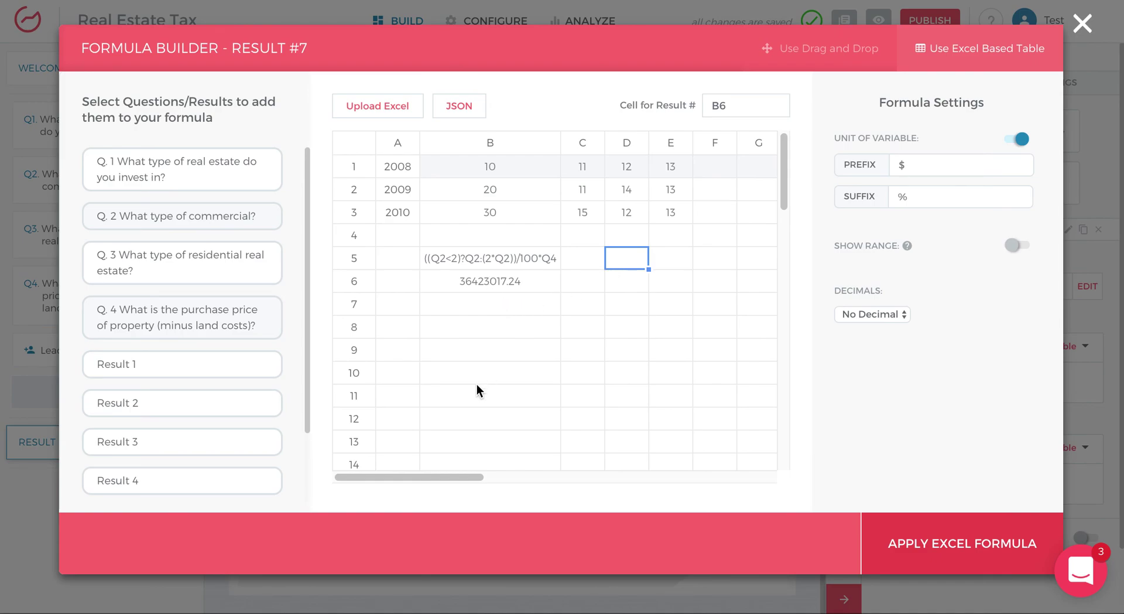
{"action": "left_click", "coordinate": [508, 264]}
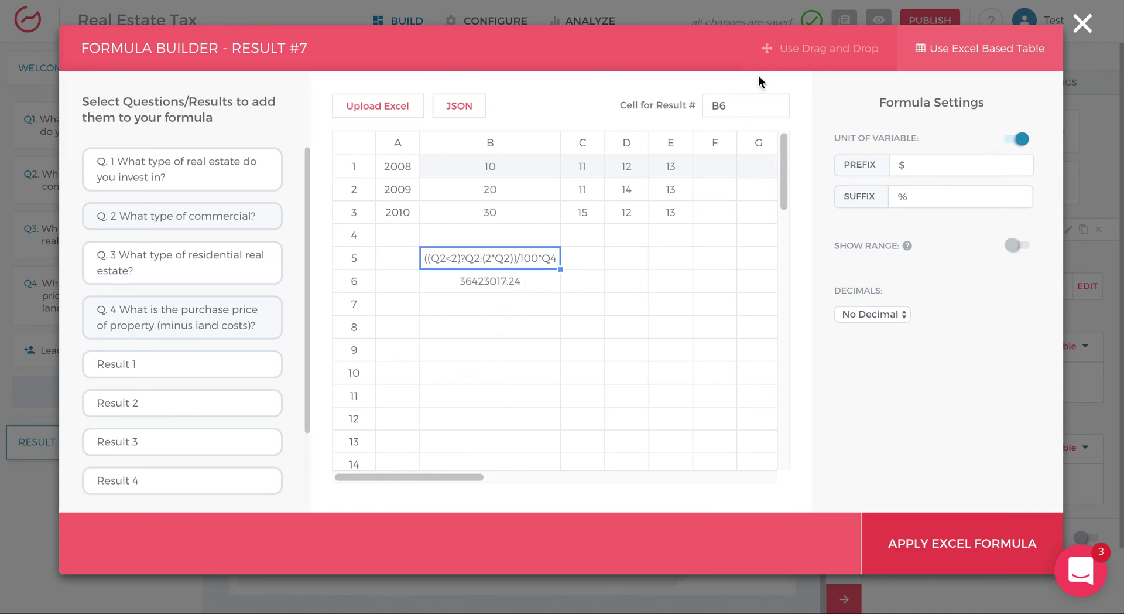
{"action": "left_click", "coordinate": [739, 103]}
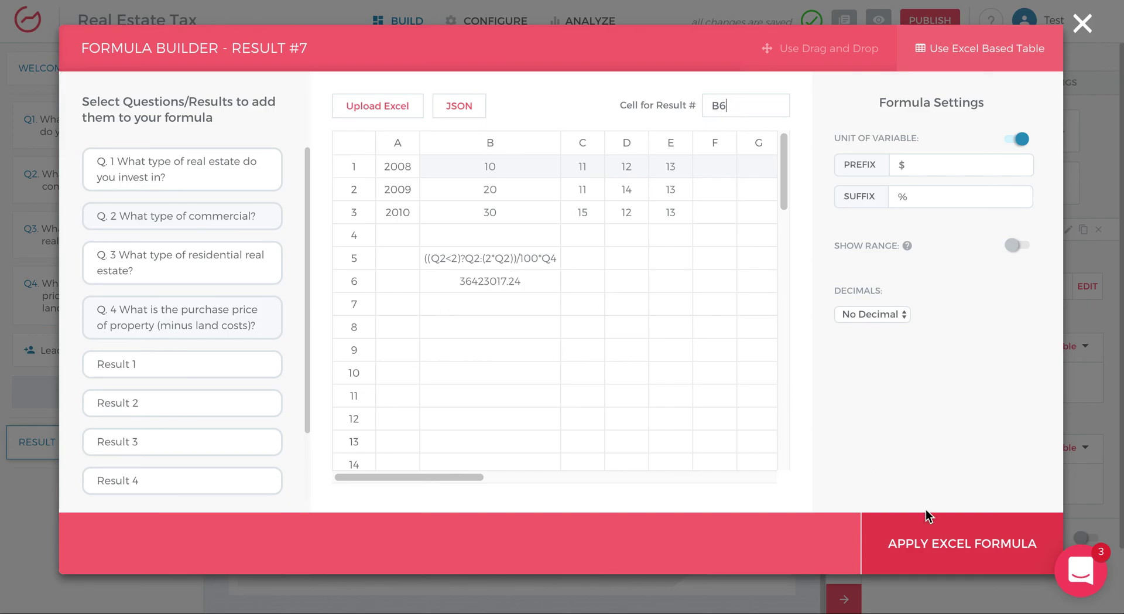
{"action": "left_click", "coordinate": [1000, 563]}
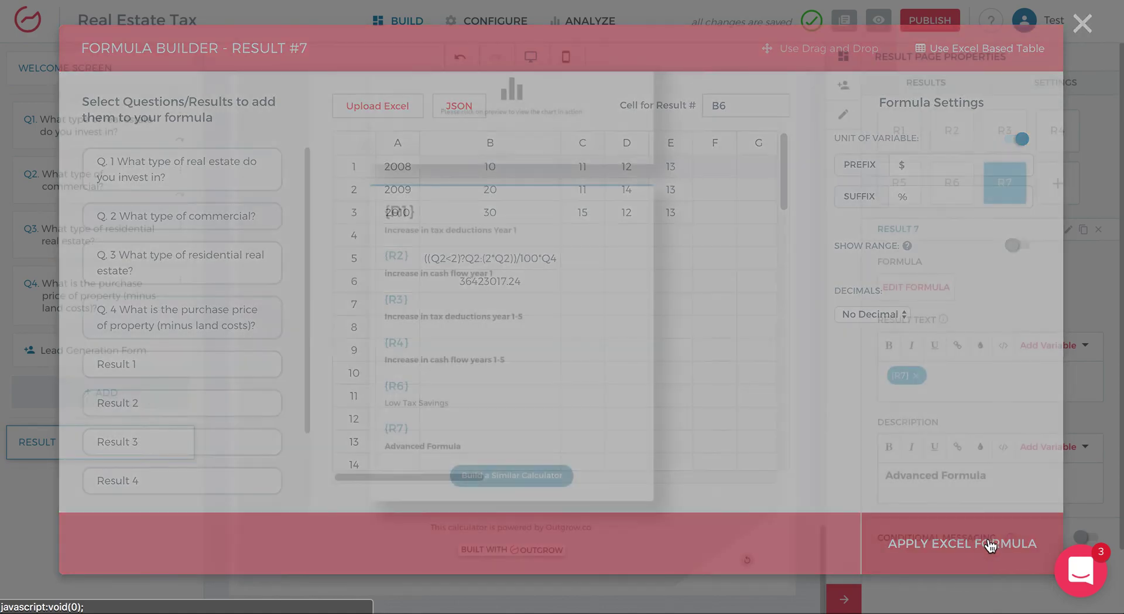